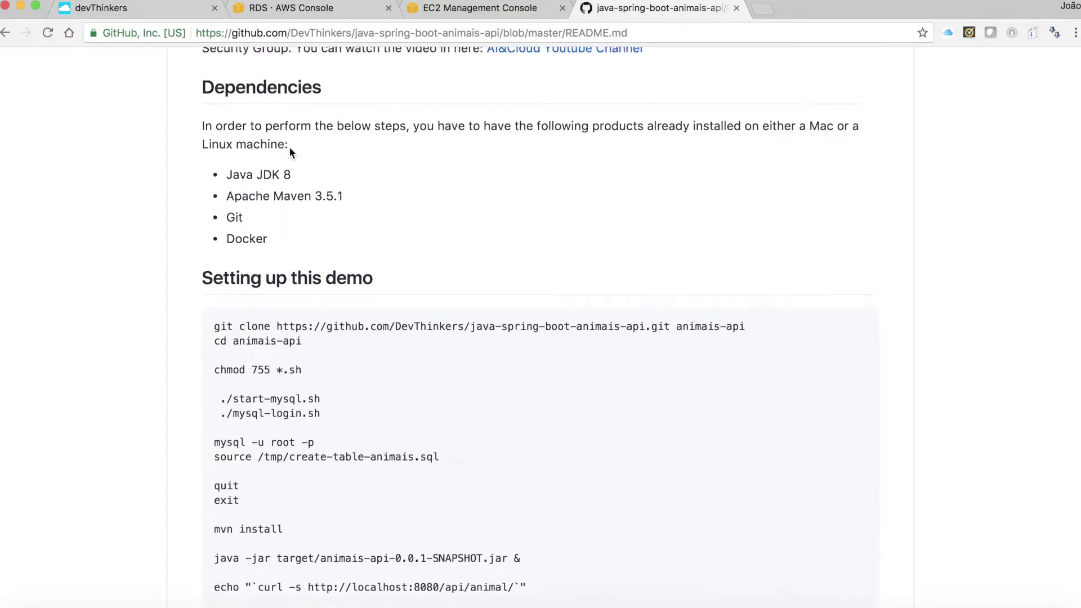
- Review the README's dependency list, highlighting Java JDK 8, Apache Maven 3.5.1, Git and Docker
triple_click(243, 160)
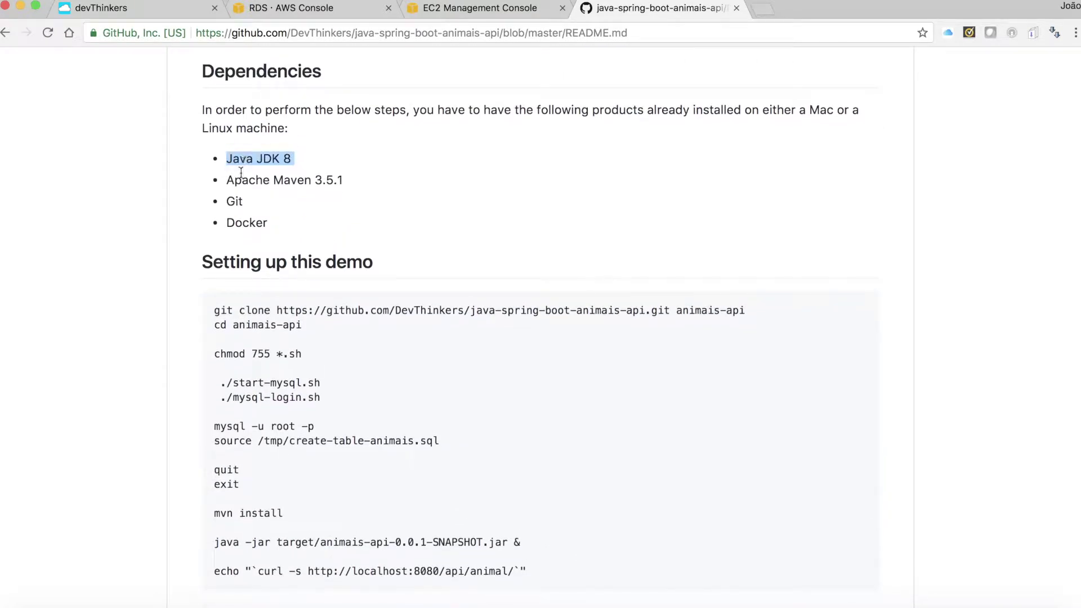
triple_click(239, 180)
triple_click(235, 203)
triple_click(244, 222)
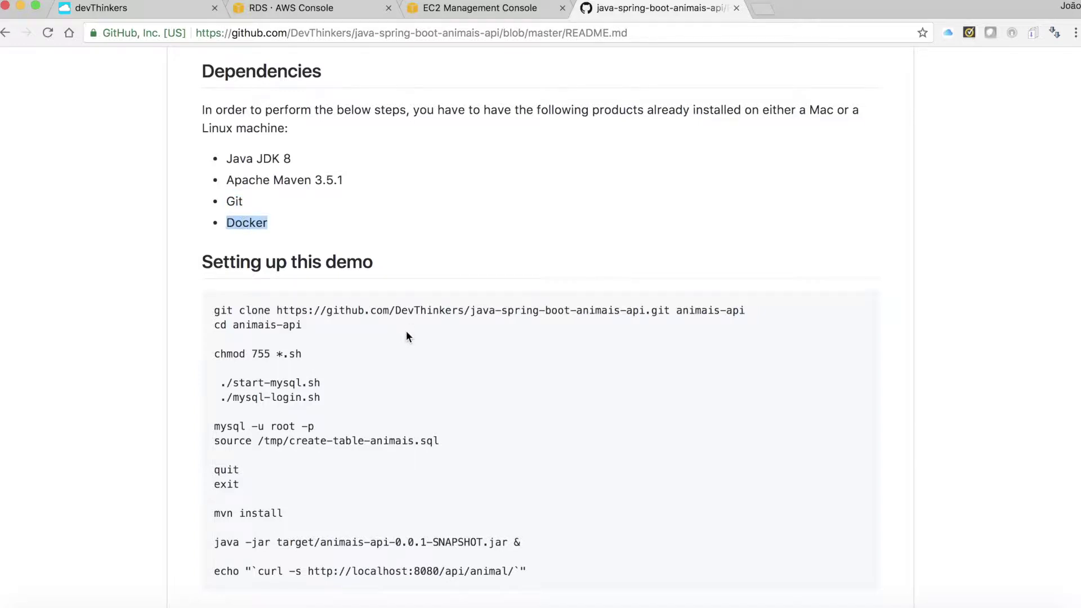
scroll(415, 325, "up", 1)
- Copy the README's git clone command and run it in the terminal to clone java-spring-boot-animais-api into animais-api
scroll(416, 322, "down", 5)
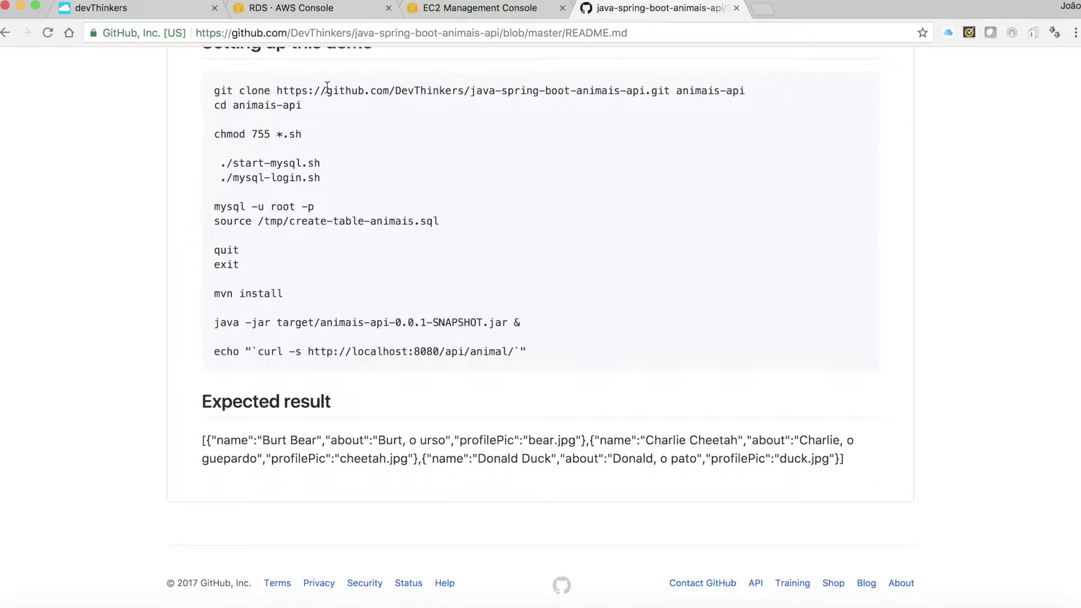
triple_click(327, 90)
key("super+c")
key("super+Tab")
key("super+v")
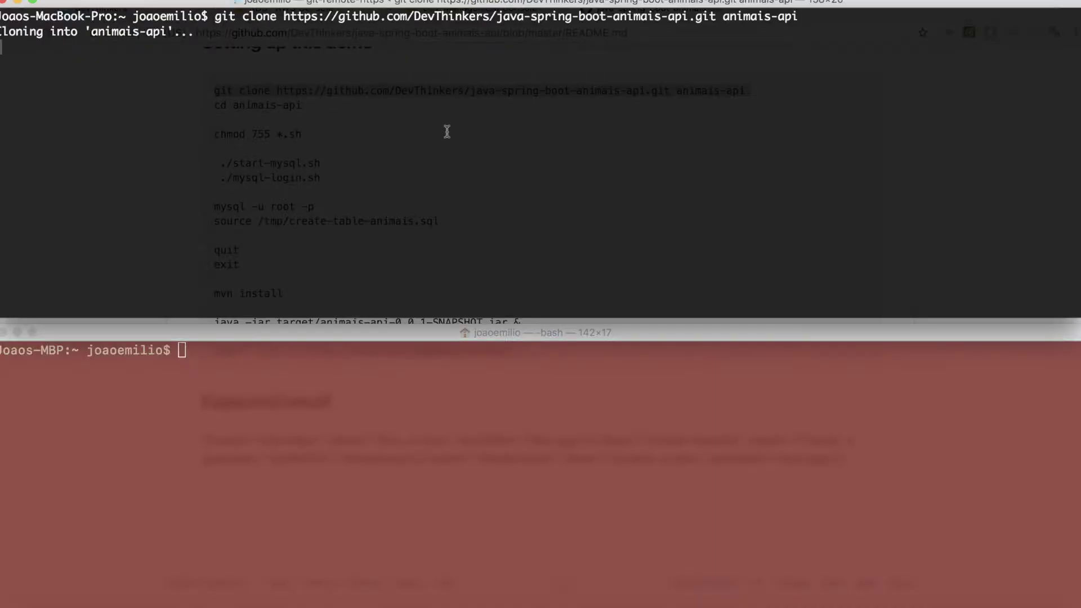
- Run the README commands cd animais-api and chmod 755 *.sh in the terminal
key("super+Tab")
triple_click(263, 106)
key("super+c")
key("super+Tab")
key("super+v")
key("super+Tab")
triple_click(265, 135)
key("super+c")
key("super+Tab")
key("super+v")
- Display the contents of ./start-mysql.sh in the terminal with cat
key("super+Tab")
triple_click(293, 163)
key("super+c")
key("super+Tab")
type("cat")
key("super+v")
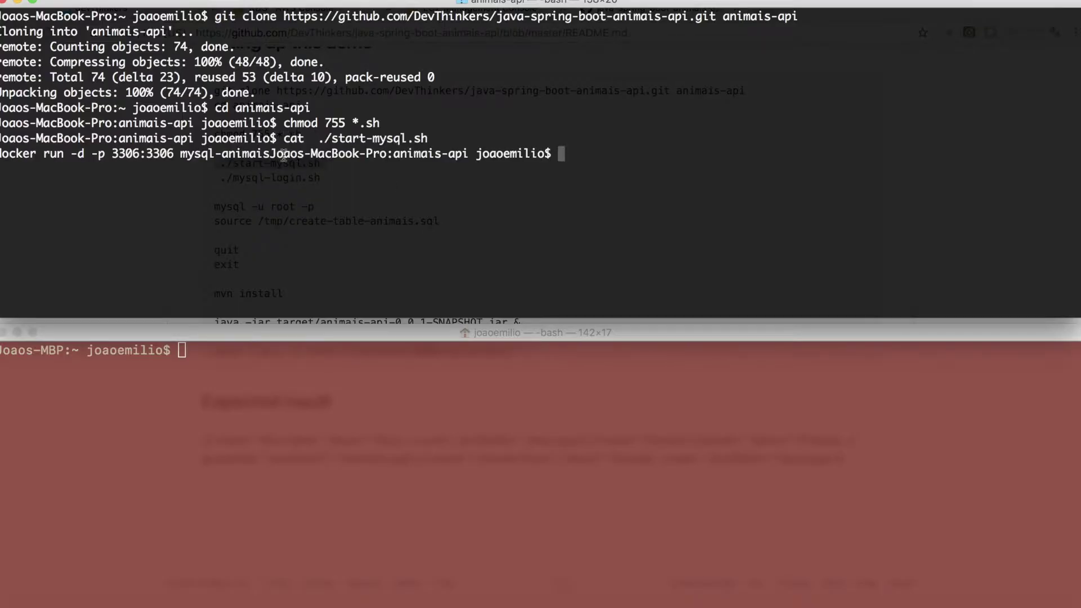
- Try to run the README's ./mysql-login.sh script in the terminal
key("super+Tab")
triple_click(295, 177)
key("super+c")
key("super+Tab")
key("super+v")
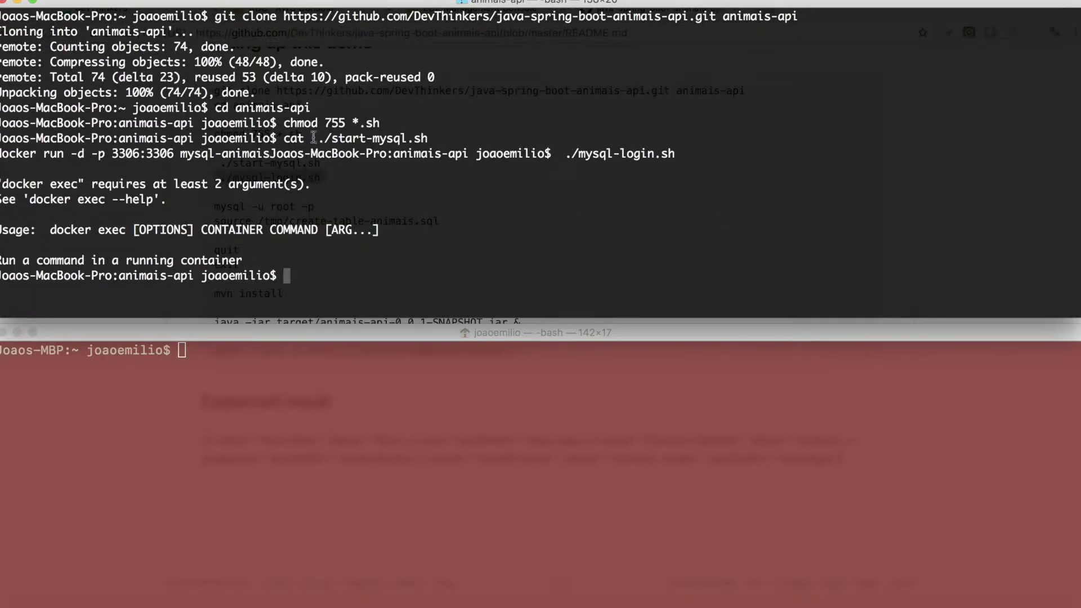
- Run ./start-mysql.sh to start the database container, and run ./mysql-login.sh again to enter it
left_click_drag(313, 138, 451, 138)
key("super+c")
key("super+v")
key("Return")
left_click_drag(565, 153, 685, 152)
key("super+c")
key("super+v")
key("Return")
- Log in to the container's MySQL with the README command mysql -u root -p, submitting the account password
key("super+Tab")
triple_click(247, 192)
key("super+c")
key("super+Tab")
key("super+v")
key("Return")
key("Return")
- Execute source /tmp/create-table-animais.sql in MySQL, and leave MySQL and the container with quit and exit
key("super+Tab")
triple_click(357, 207)
key("super+c")
key("super+Tab")
key("super+v")
key("Return")
type("quit exit")
- Build the project by running the README's mvn install command in the terminal
key("super+Tab")
triple_click(225, 280)
key("super+c")
key("super+Tab")
key("super+v")
key("Return")
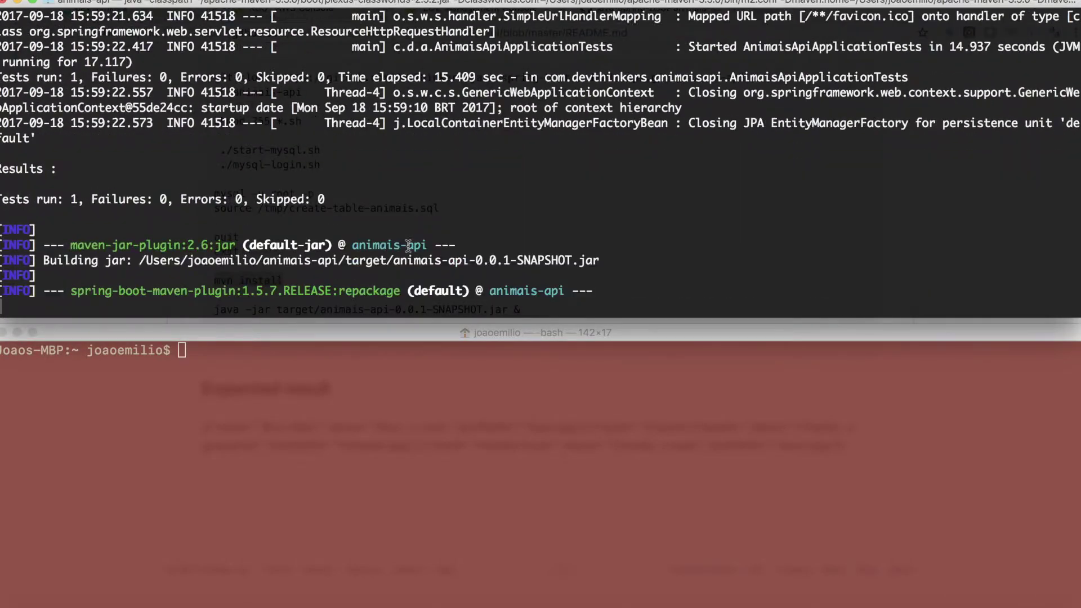
- Start the API in the terminal with java -jar target/animais-api-0.0.1-SNAPSHOT.jar, leaving out the trailing ampersand
key("super+Tab")
left_click_drag(215, 309, 528, 316)
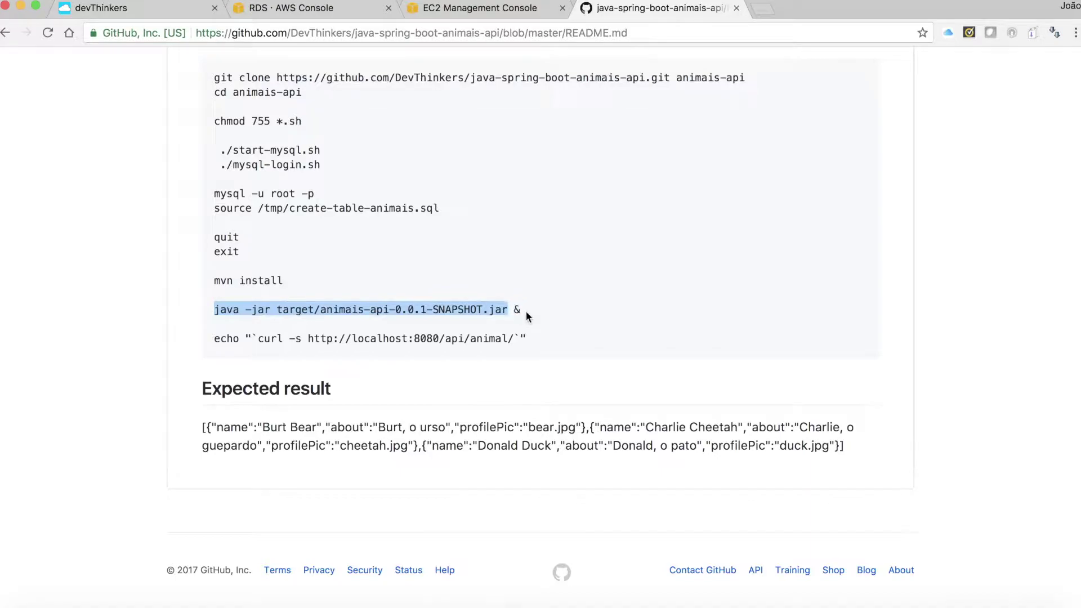
key("super+c")
key("super+Tab")
key("super+v")
key("Return")
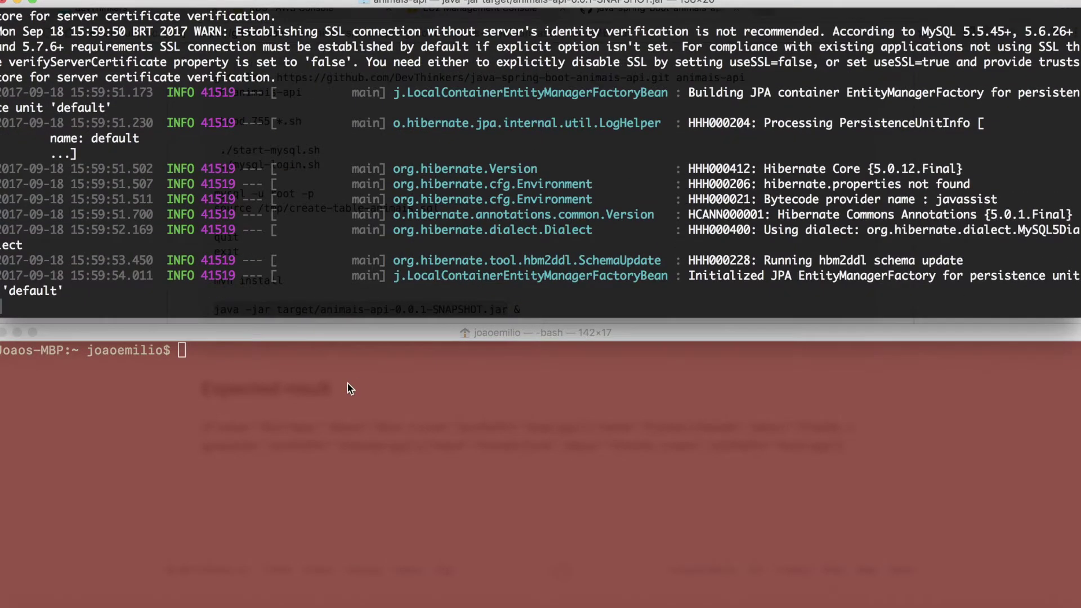
key("super+Tab")
left_click_drag(215, 346, 527, 346)
key("super+c")
key("super+Tab")
key("super+v")
key("Return")
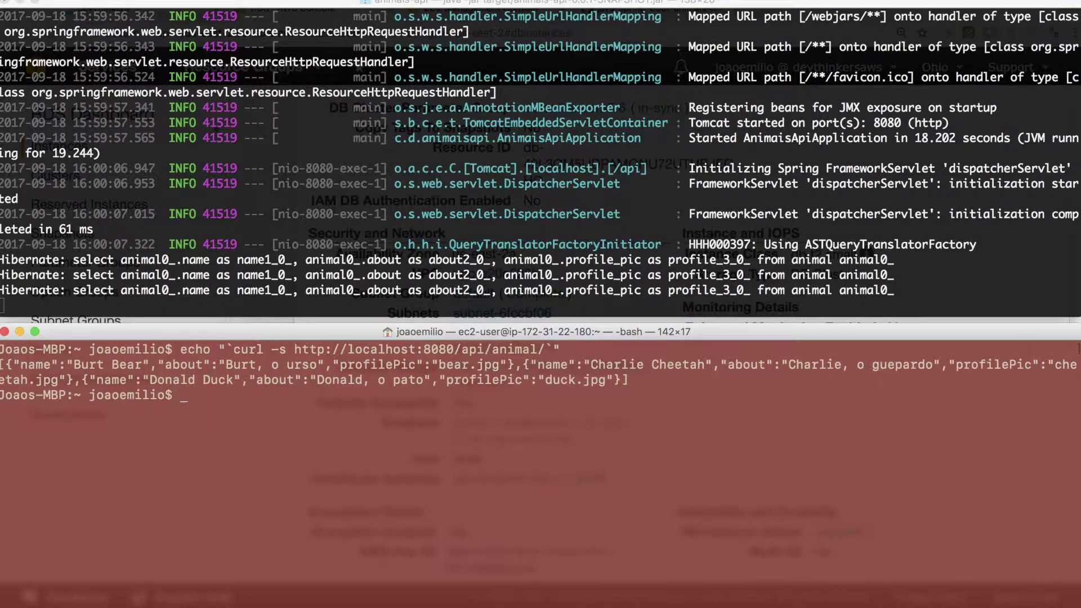
- Connect over SSH to the EC2 instance as ec2-user at its public IP 52.15.193.196, using the key ~/keys/aws-ecs-key-pair.pem
type("ssh -i ~/keys/aws-ecs-")
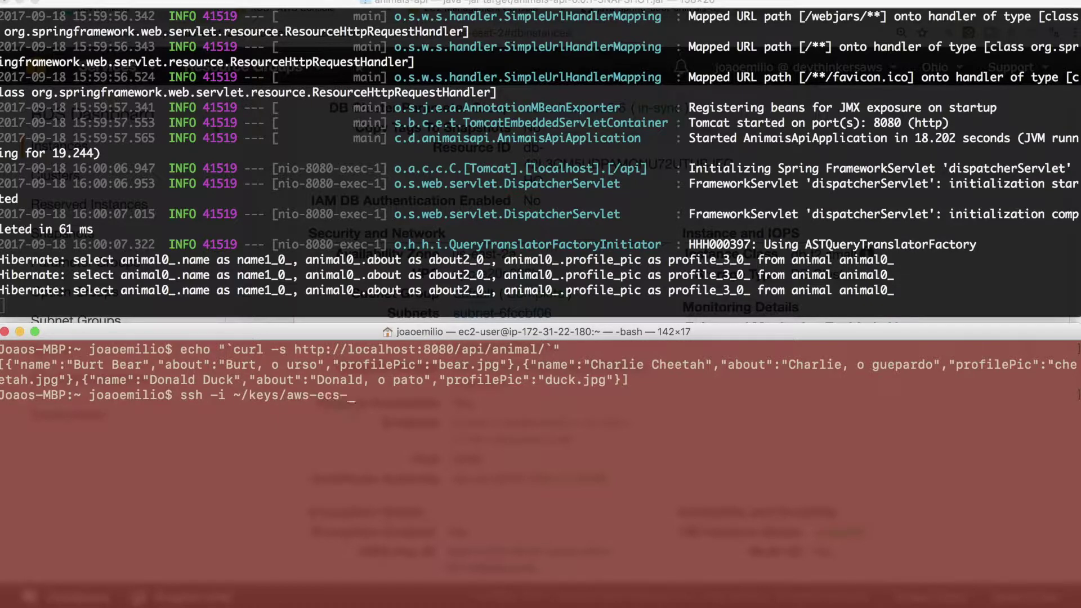
type("k")
key("Tab")
type("ec2-user@")
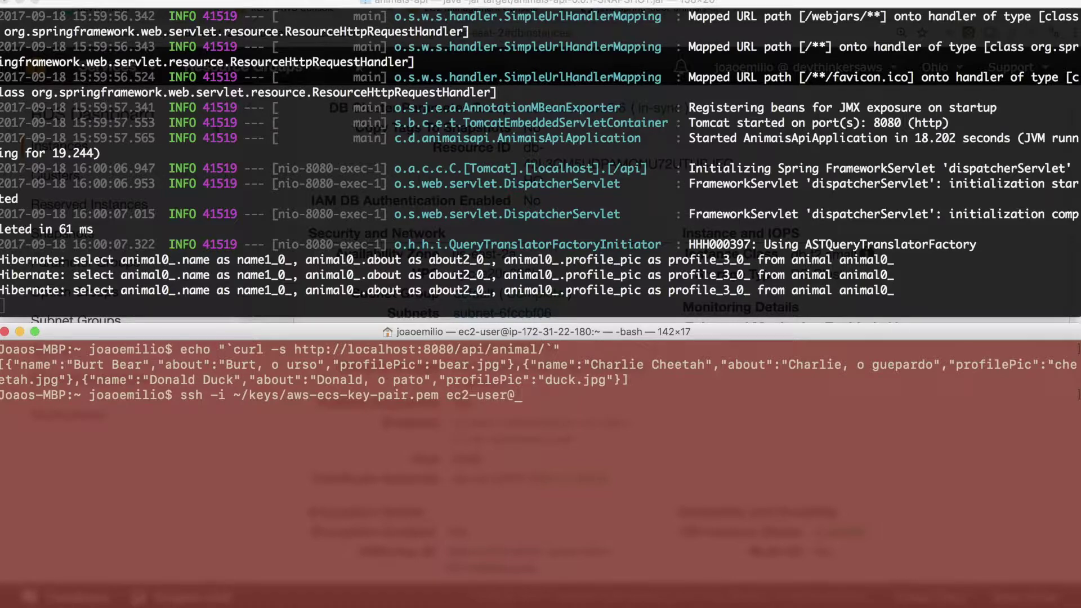
key("super+Tab")
key("super+Tab")
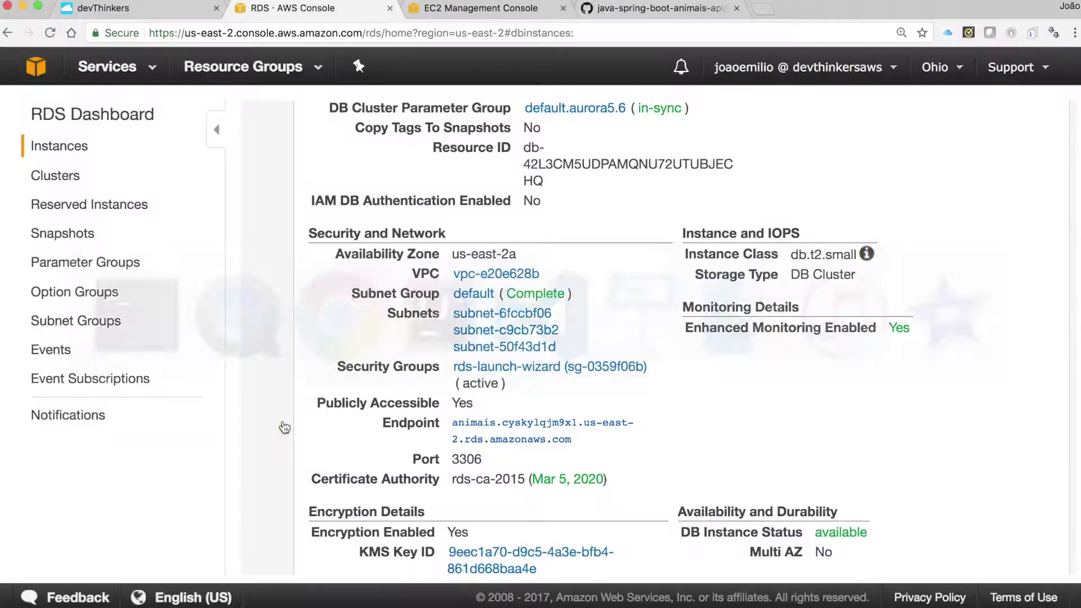
left_click(482, 10)
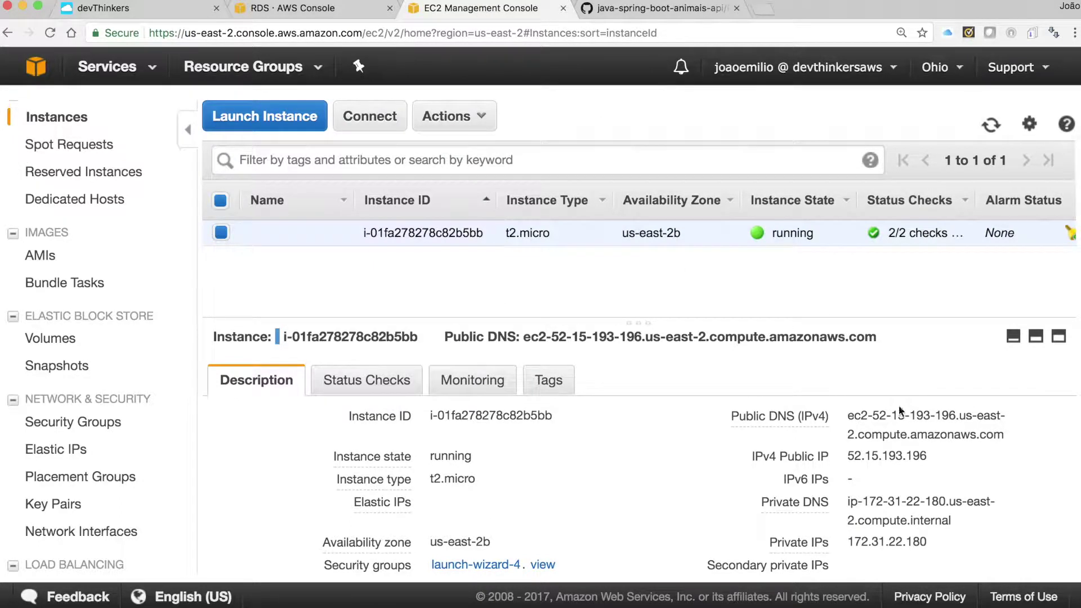
left_click_drag(848, 454, 956, 459)
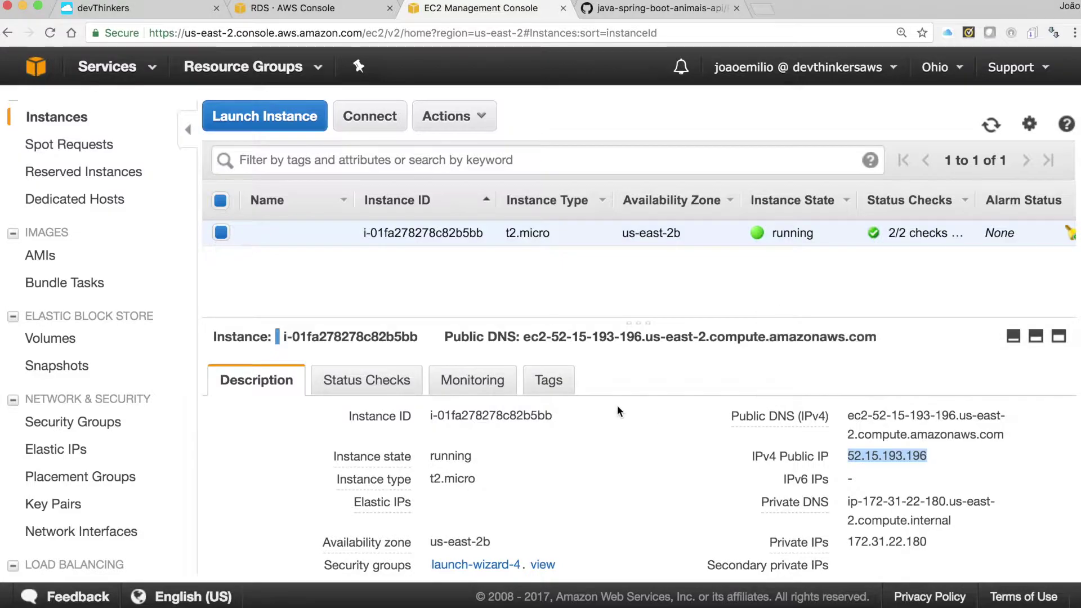
key("super+Tab")
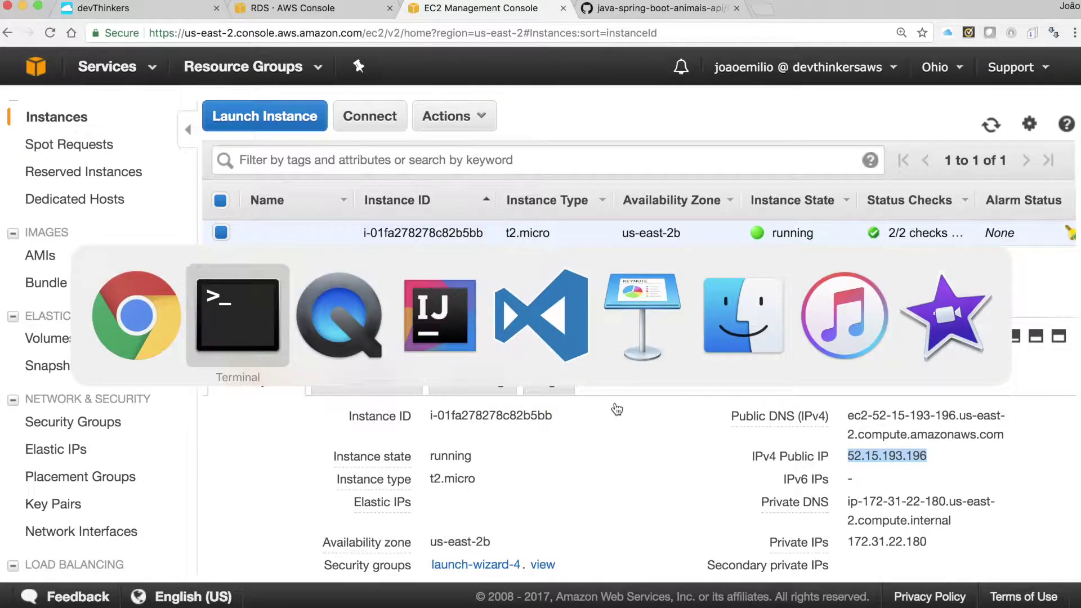
key("super+v")
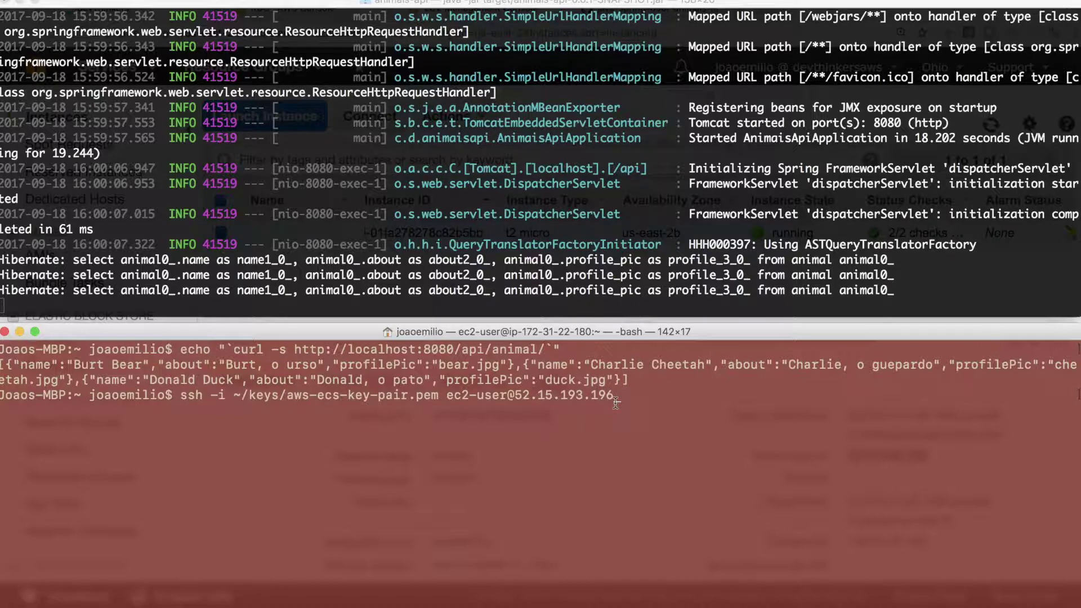
key("Return")
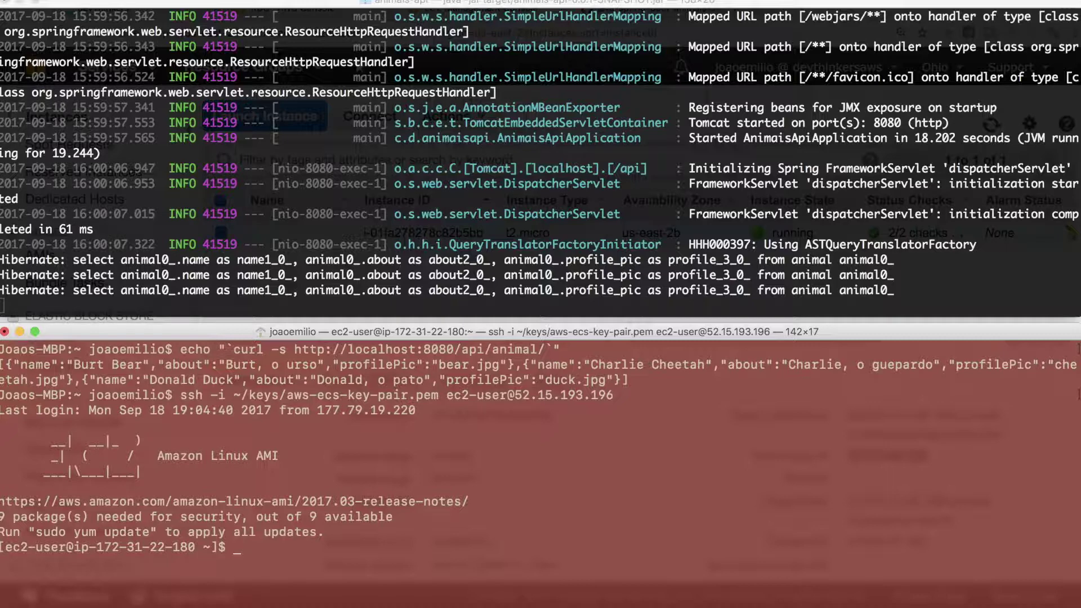
- Test access from the EC2 instance to the RDS endpoint animais.cyskylqjm9x1.us-east-2.rds.amazonaws.com on port 3306 with telnet, and cancel the attempt
type("telnet")
key("super+Tab")
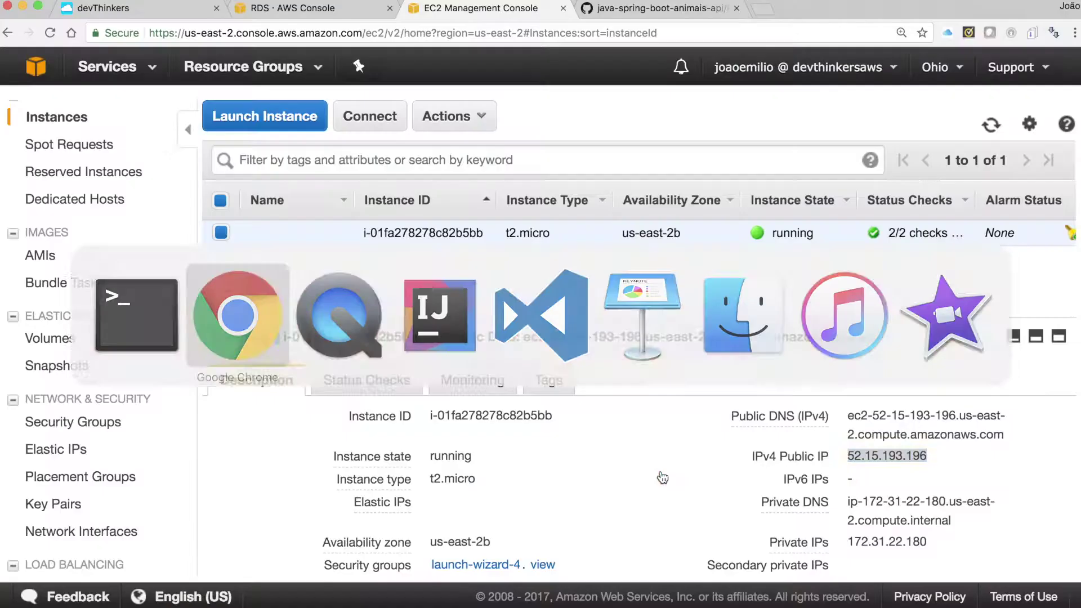
left_click(329, 12)
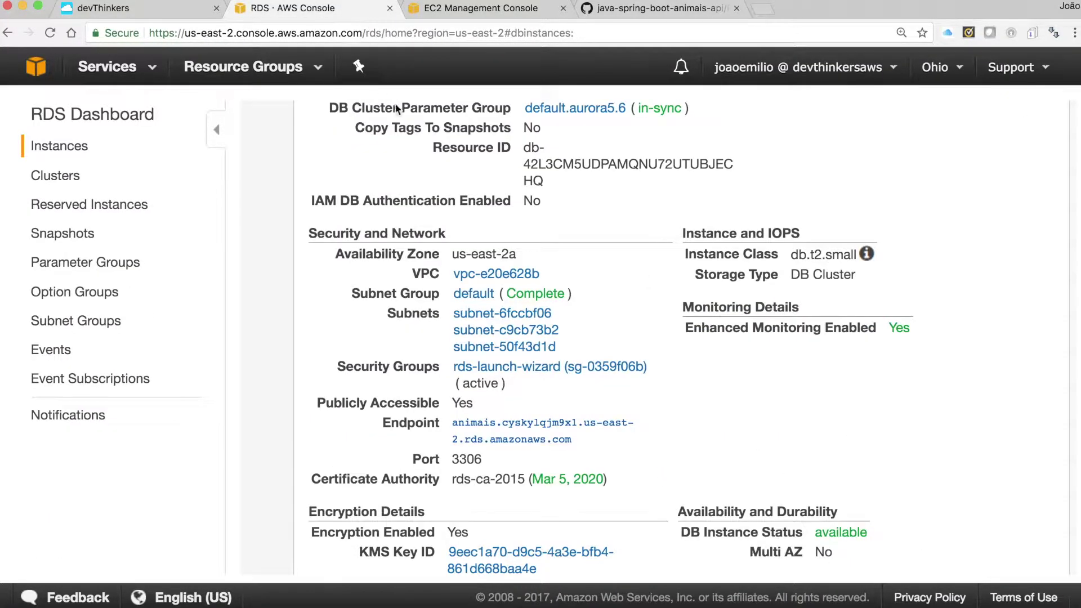
left_click_drag(573, 442, 452, 425)
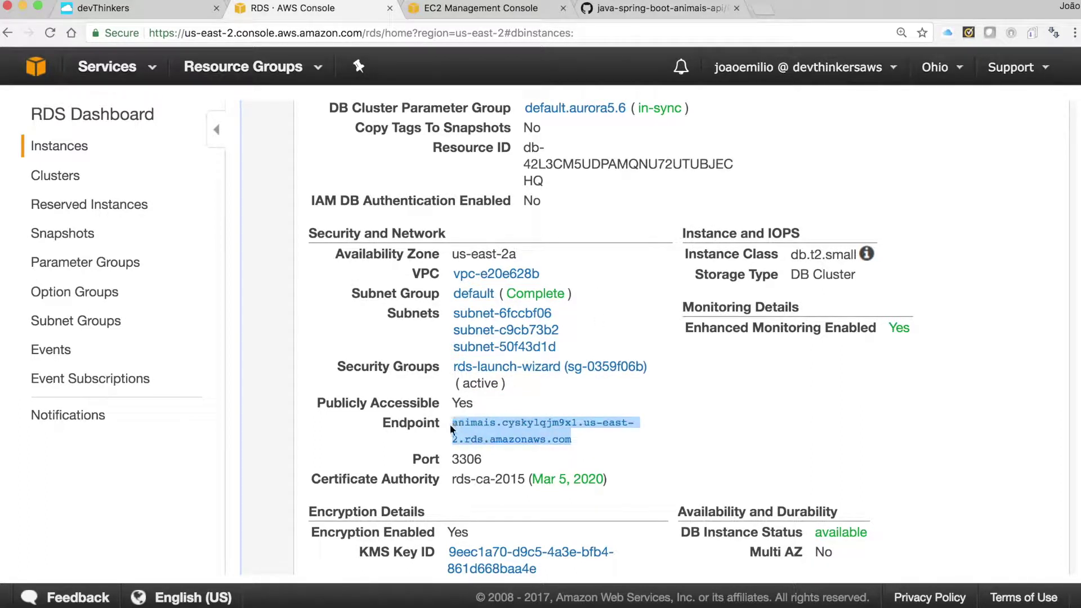
key("super+Tab")
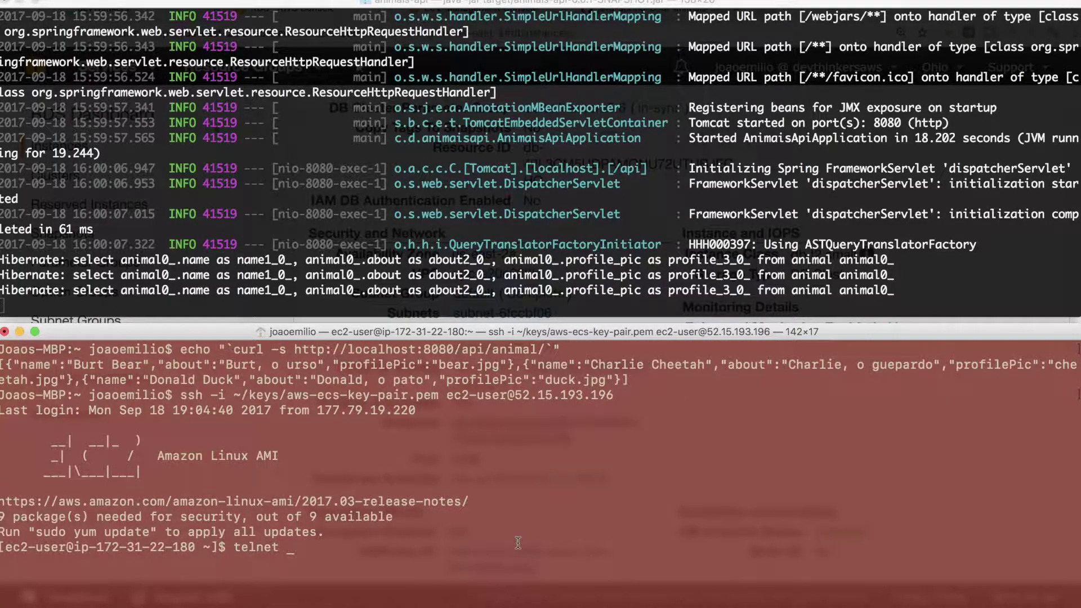
key("super+v")
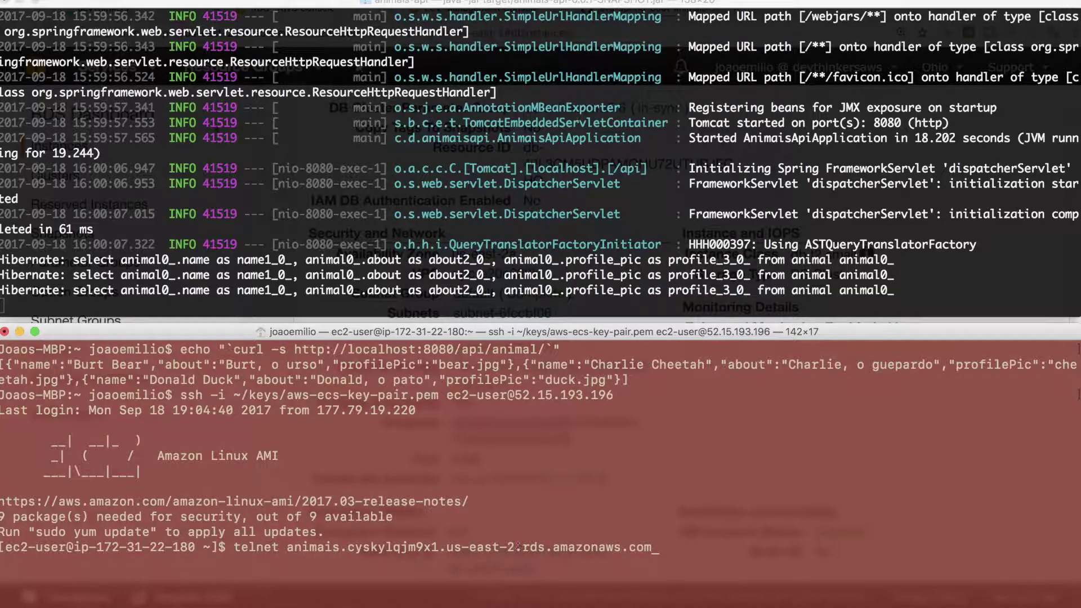
type("3306")
key("Return")
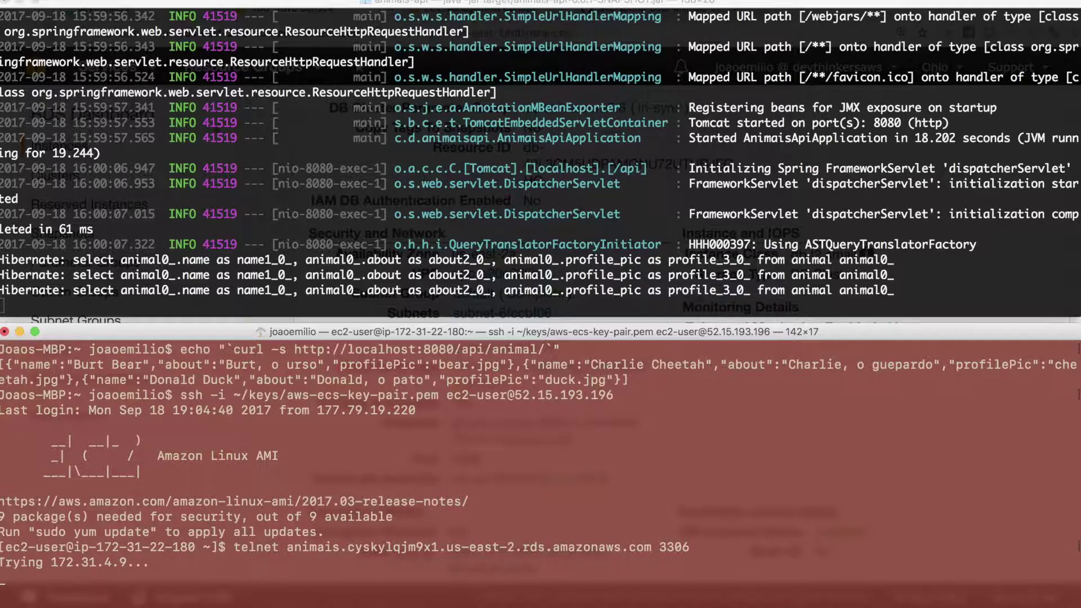
key("ctrl+c")
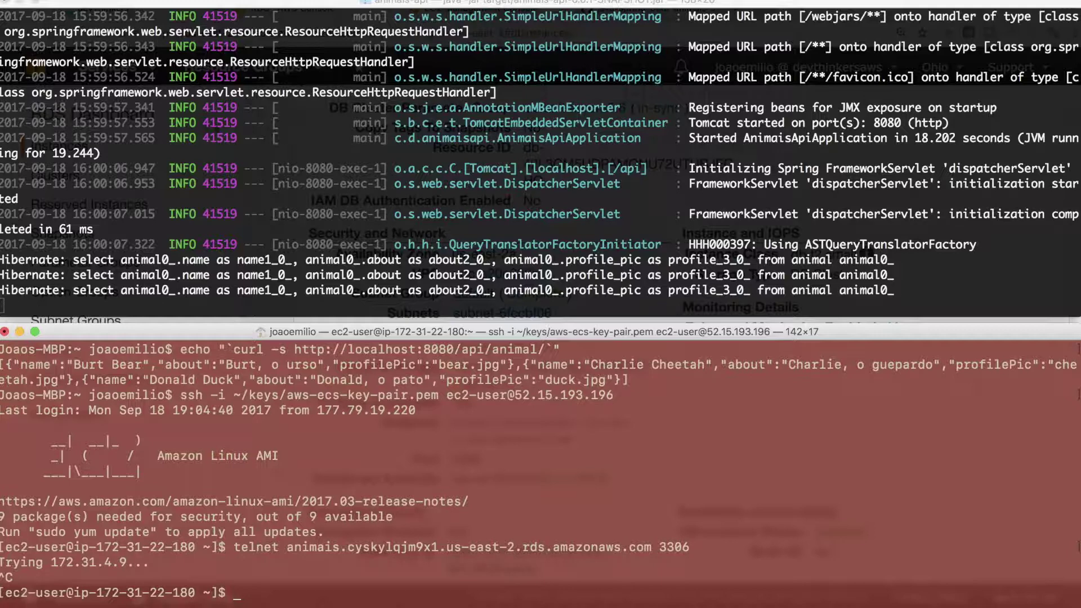
- Try to connect to the same RDS endpoint as root with the mysql client, submitting the database password, and cancel the attempt
type("mysql -u root -h")
key("super+v")
type("-p")
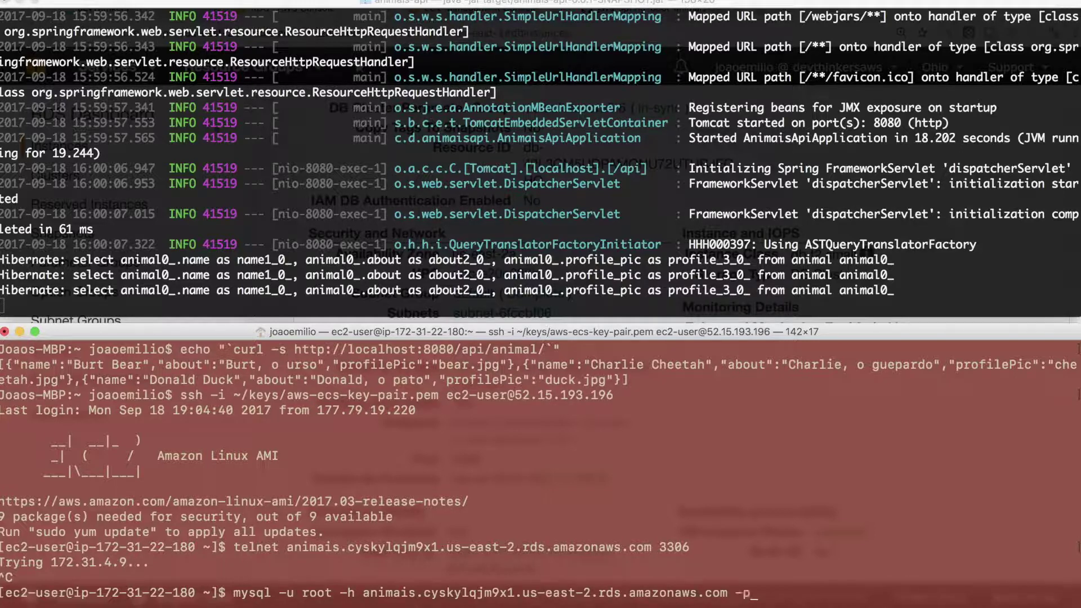
key("Return")
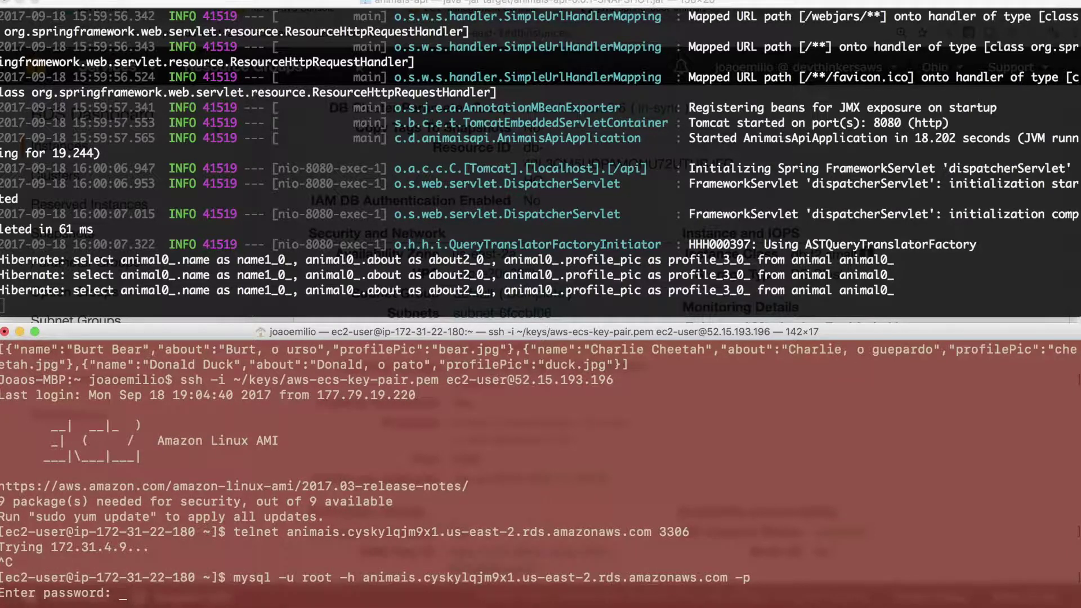
key("Return")
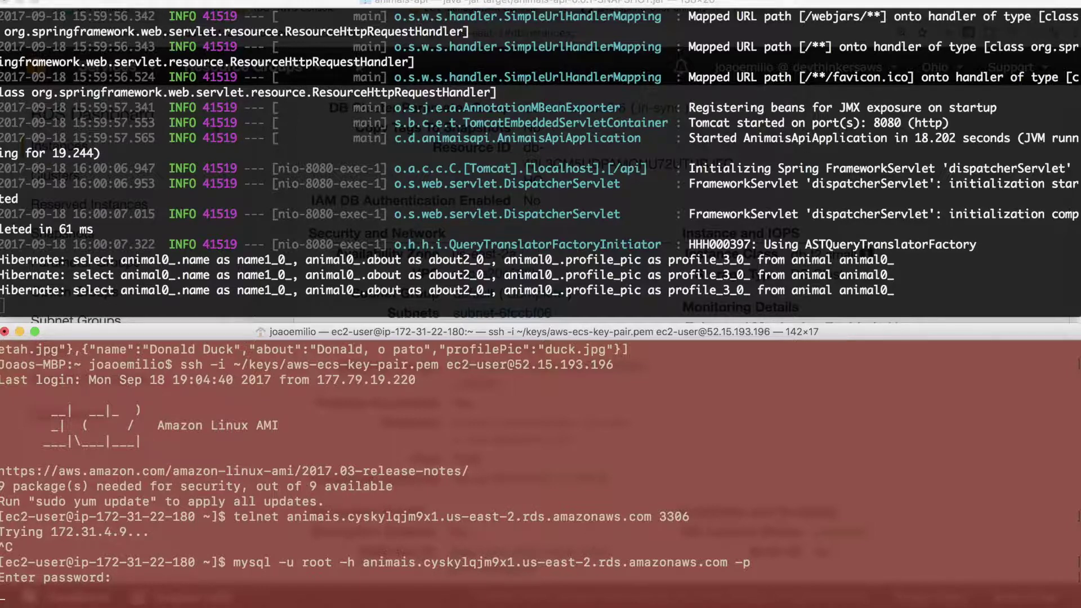
key("ctrl+c")
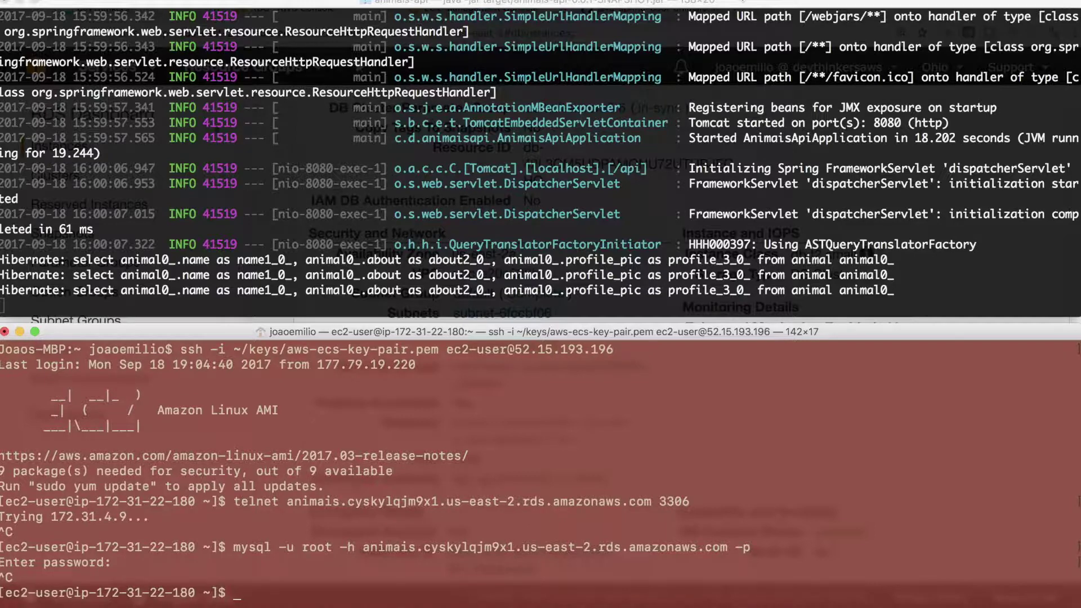
type("ssh animais.cyskylqjm9x1.us-east-2.rds.amazonaws.com")
key("ctrl+c")
- Switch to the EC2 console in Chrome and open the form for creating a security group
key("super+Tab")
key("super+Tab")
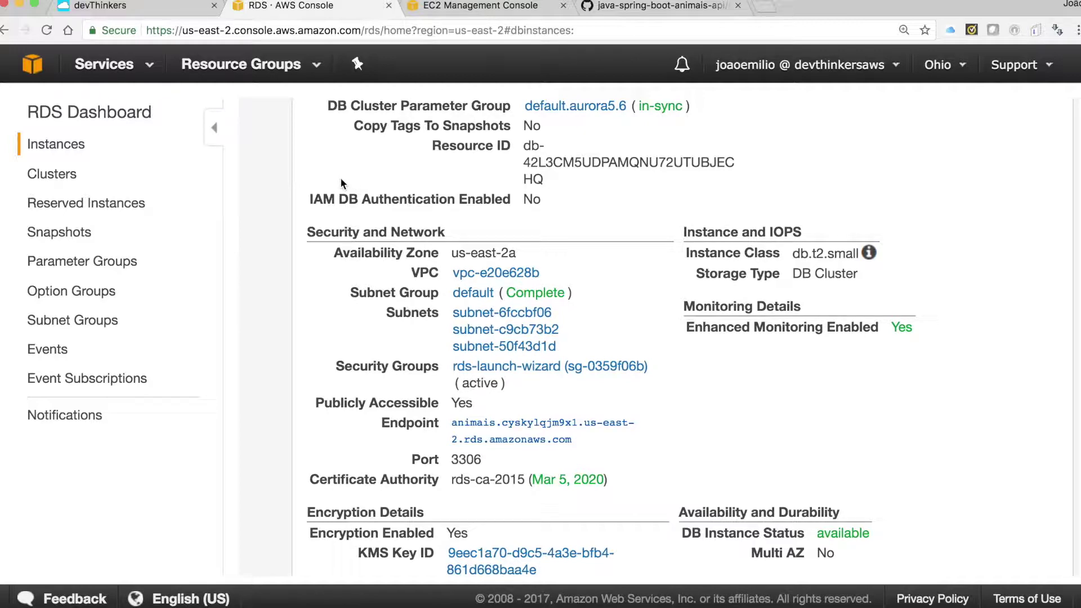
left_click(470, 8)
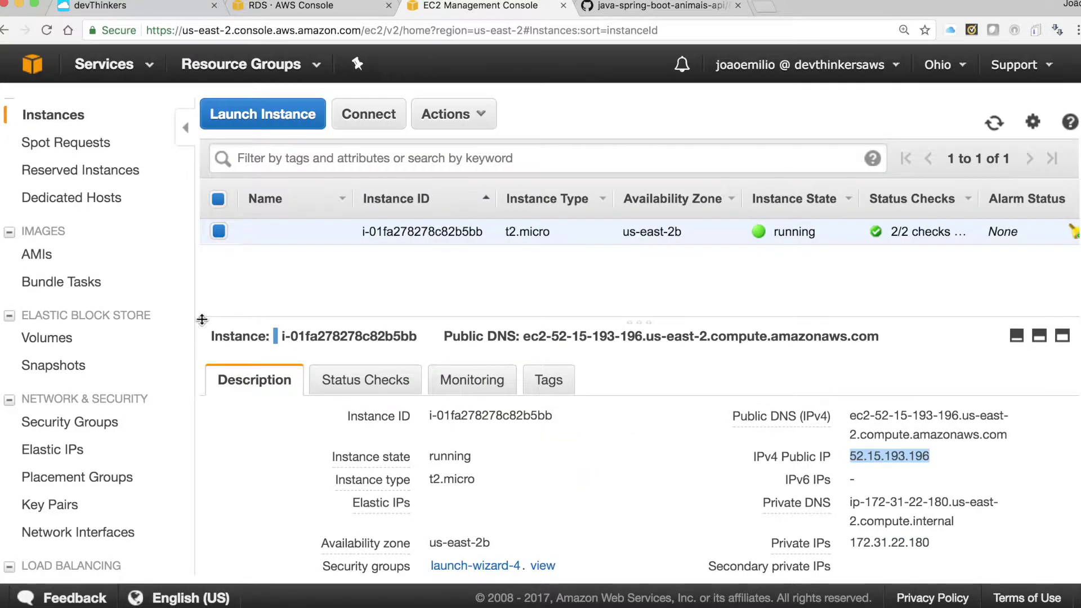
left_click(90, 427)
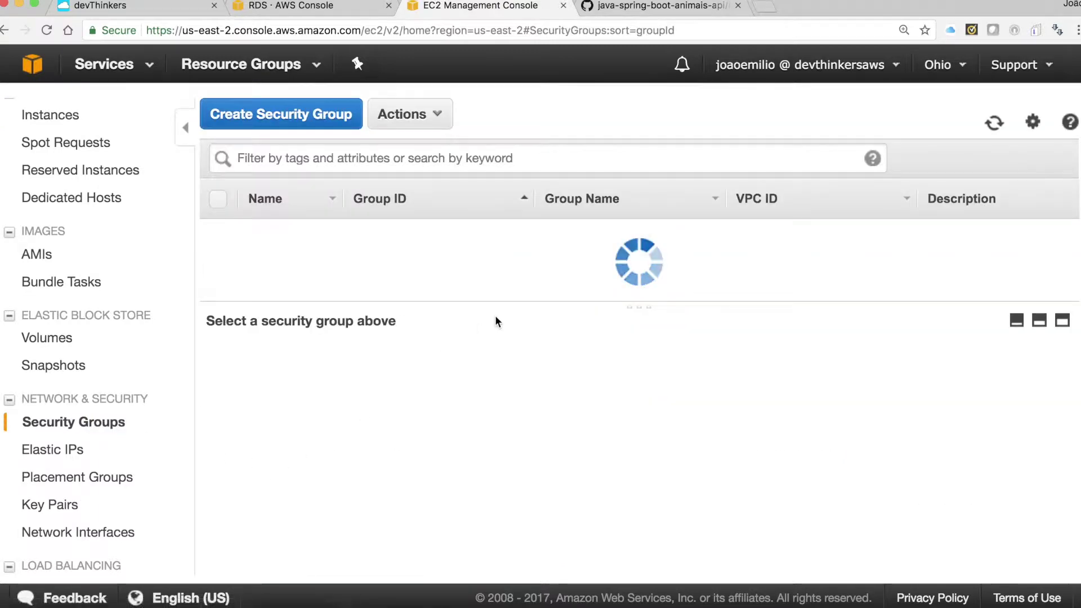
left_click(305, 117)
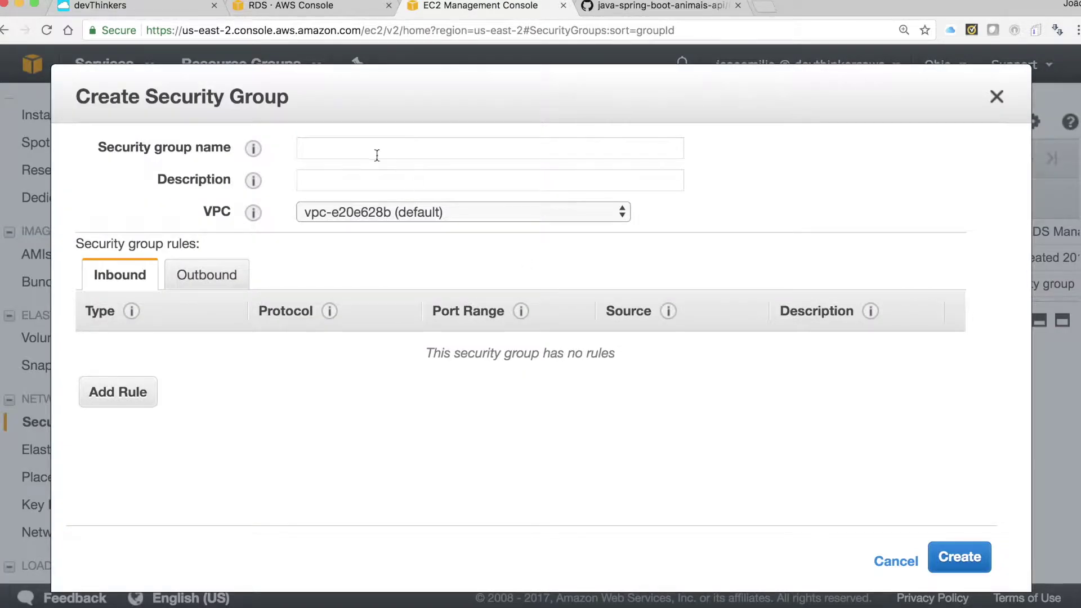
- Name the new security group sg-web-dmz
left_click(377, 155)
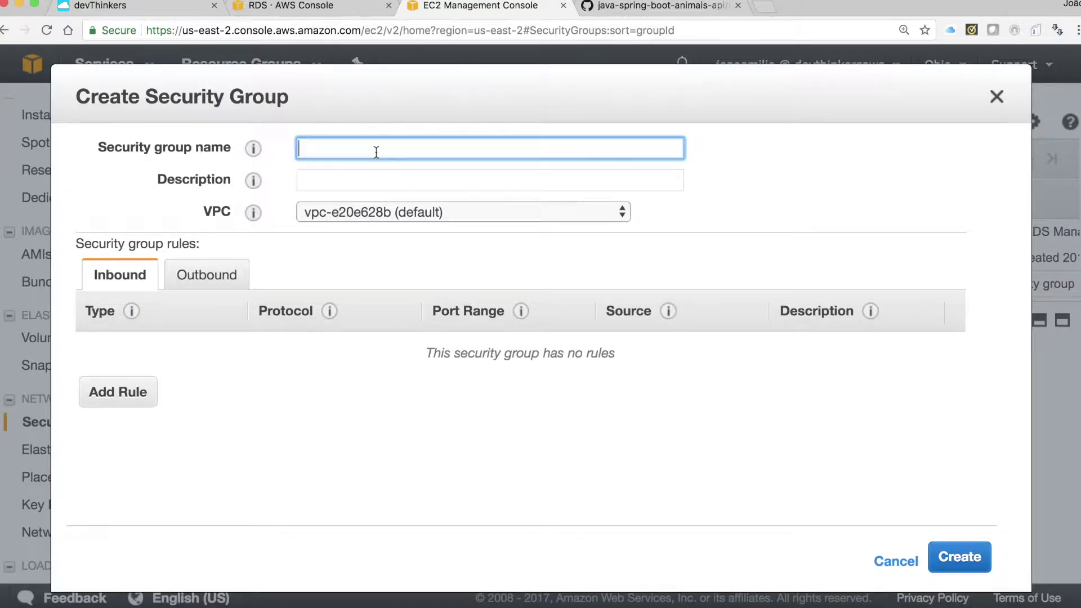
type("S")
key("BackSpace")
type("sg-web-dmz")
- Describe the security group as "Servidores que estarao expostos na internet para servir REST APIs"
left_click(490, 180)
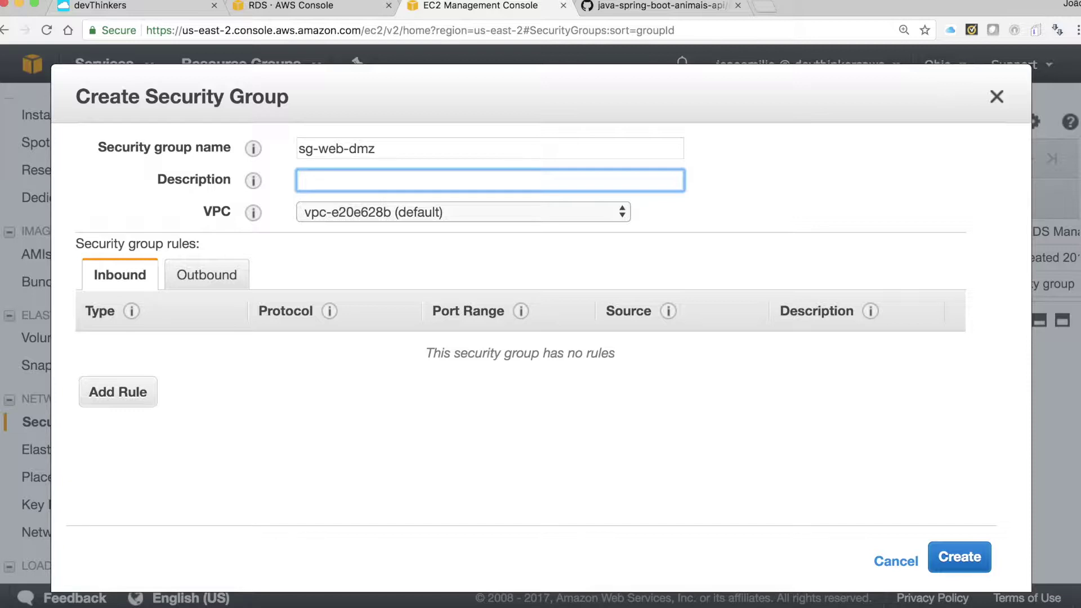
type("Servidores que estarão e")
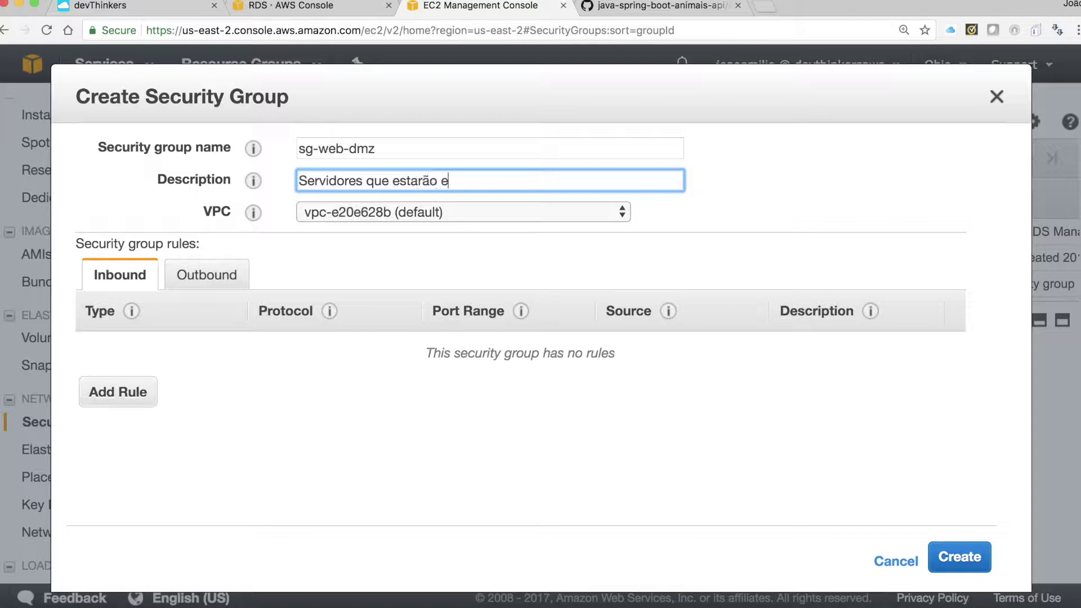
key("BackSpace")
key("BackSpace")
key("BackSpace")
key("BackSpace")
type("ao expostos na internet para servir ap")
key("BackSpace")
key("BackSpace")
type("REST APIs")
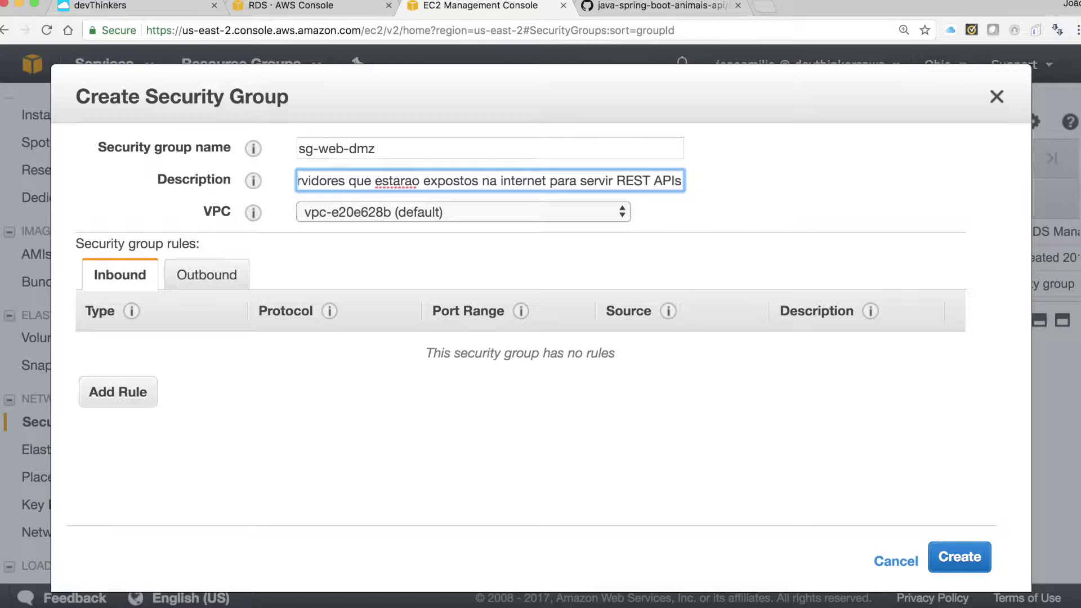
left_click(393, 248)
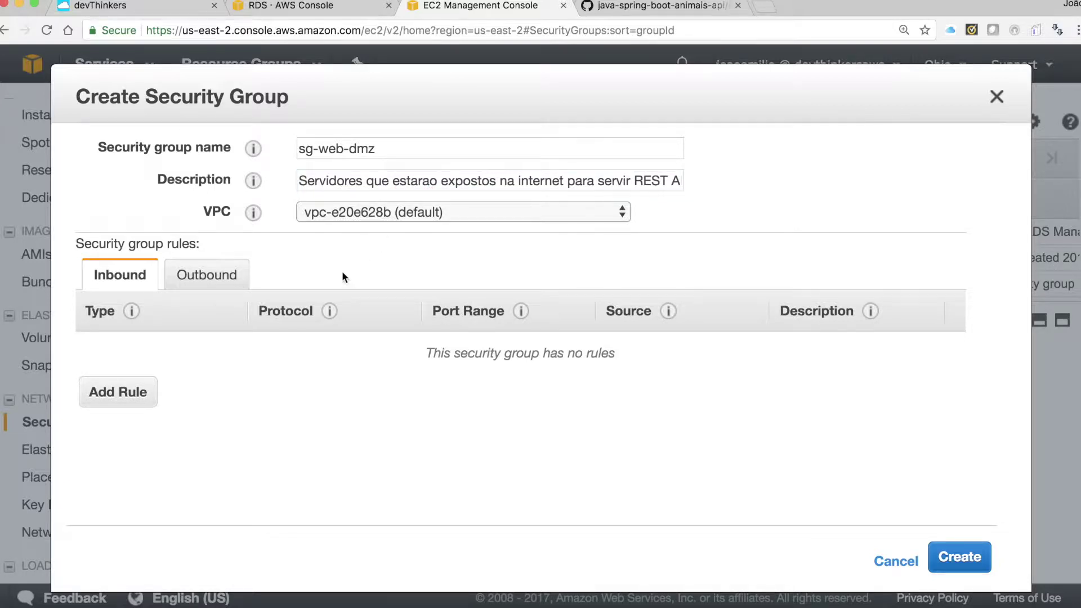
- Add an inbound SSH rule that allows access from Anywhere
left_click(140, 392)
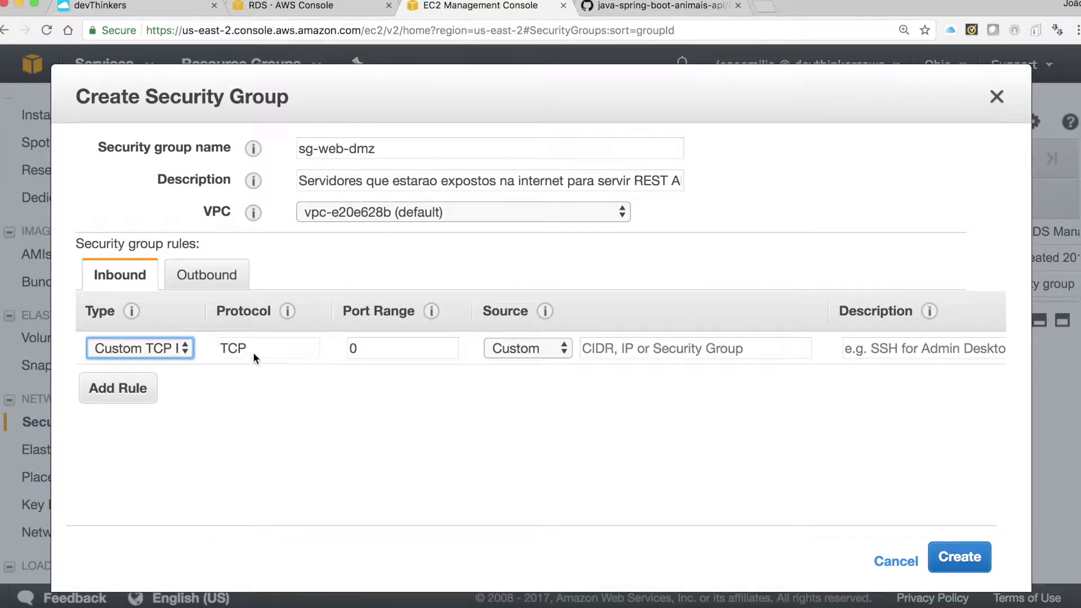
left_click(144, 354)
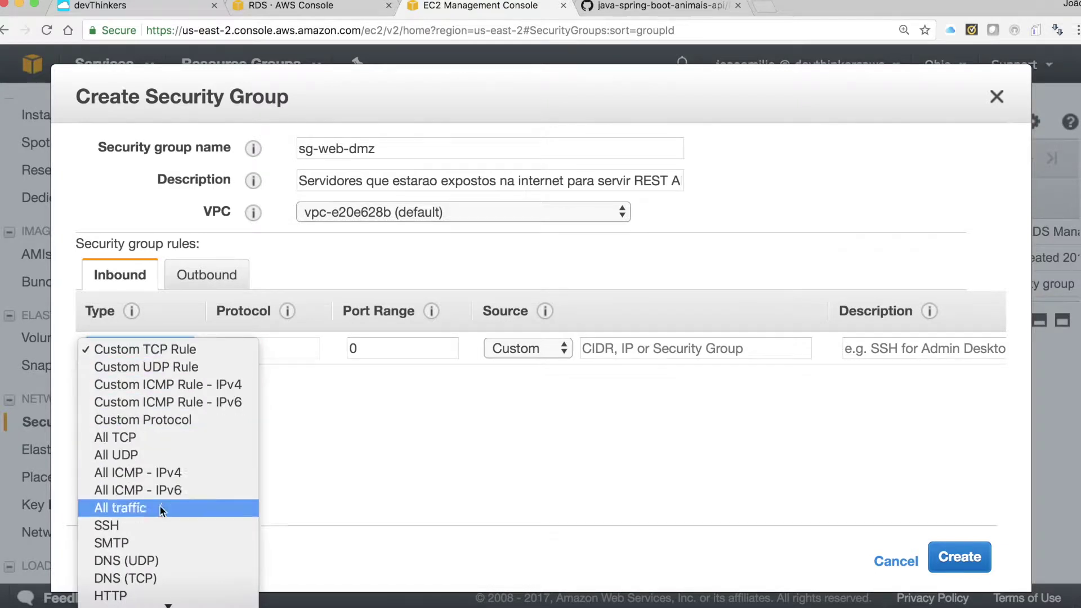
left_click(140, 524)
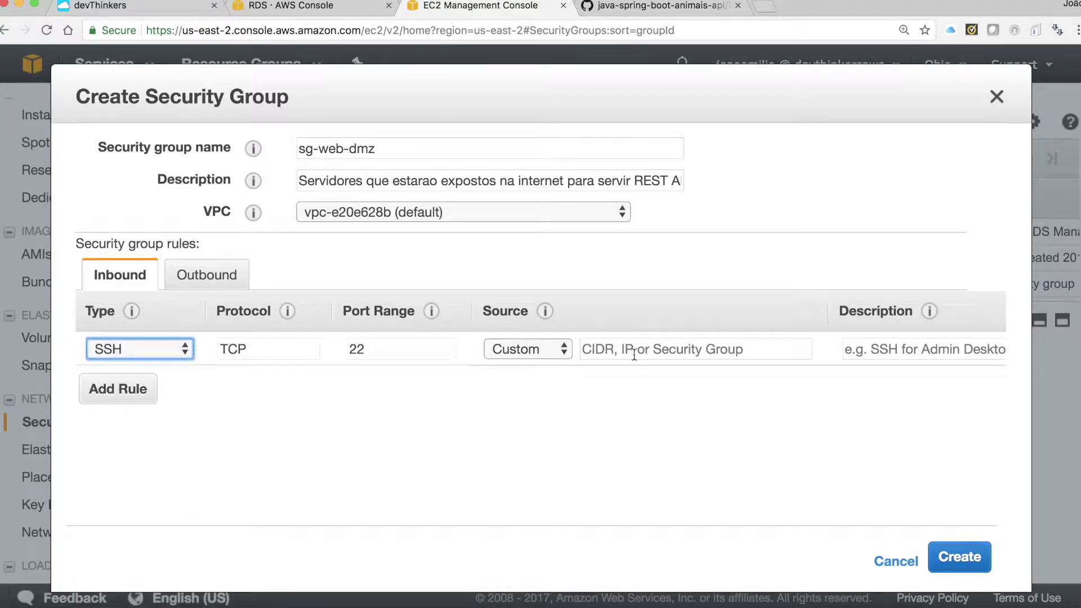
left_click(537, 352)
left_click(532, 369)
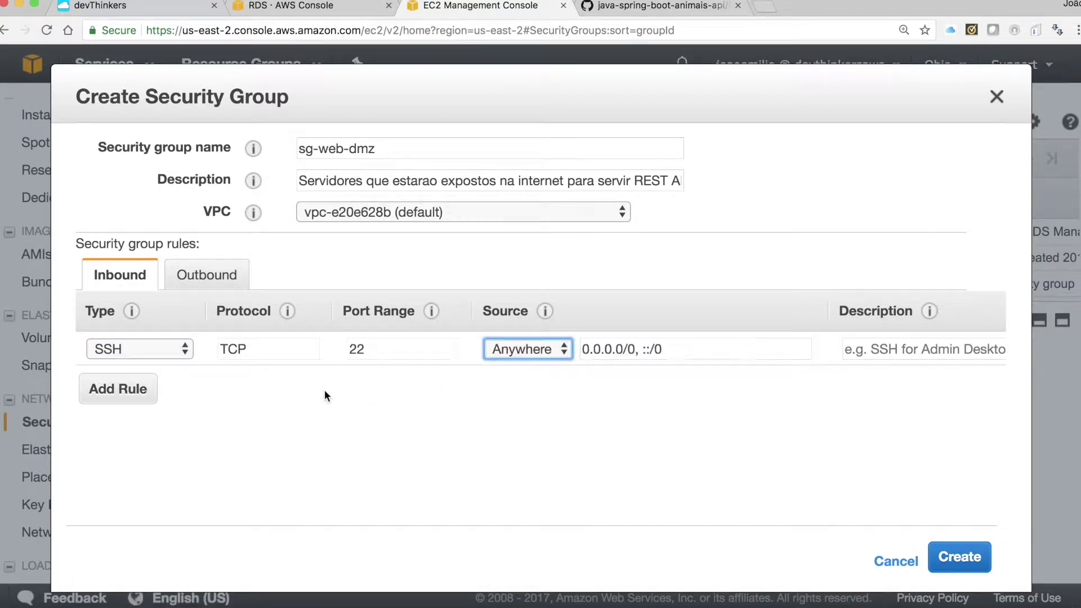
- Add an inbound Custom TCP rule for port 8080 with source Anywhere, and try to create the security group
left_click(149, 389)
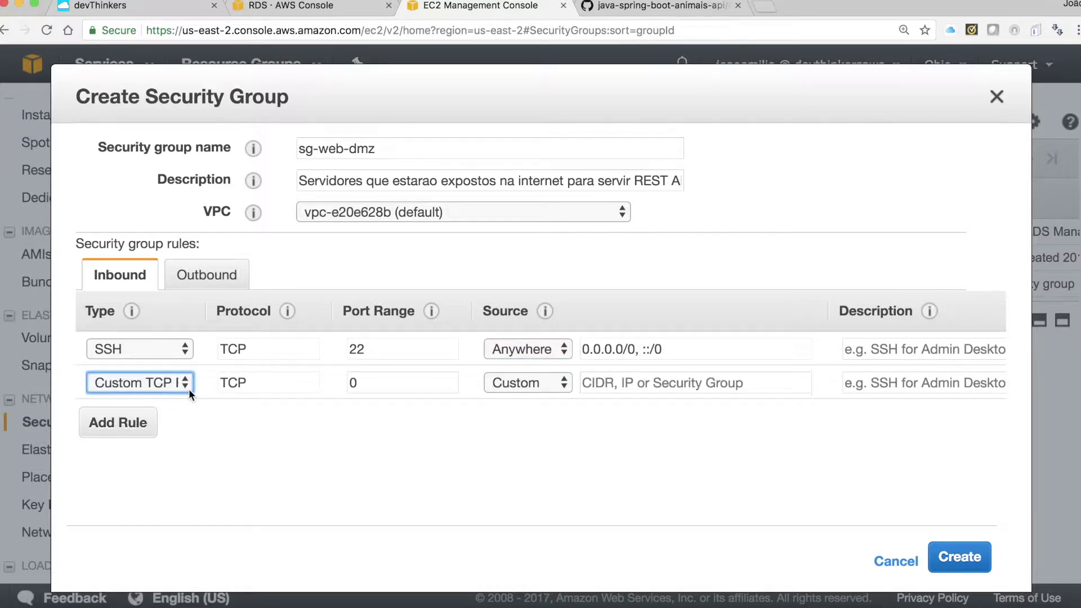
left_click(186, 385)
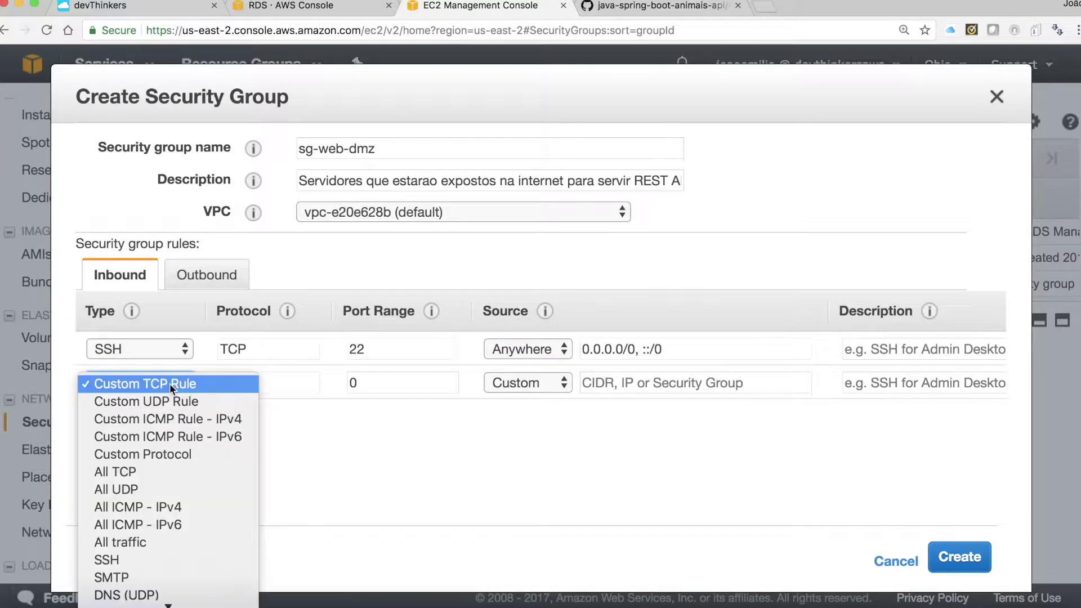
scroll(169, 484, "down", 5)
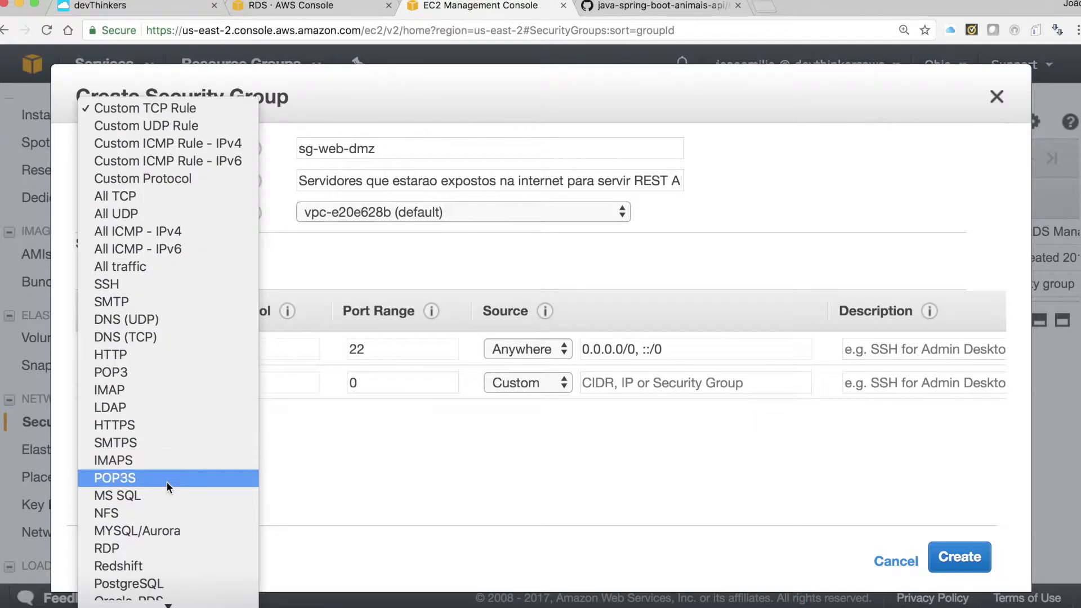
scroll(170, 476, "down", 1)
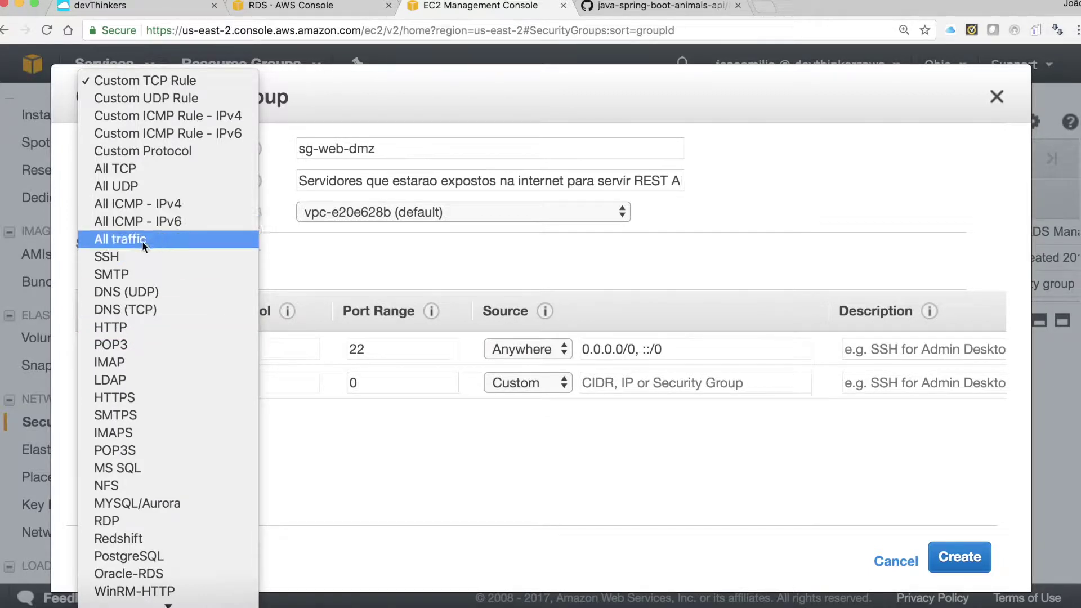
left_click(153, 81)
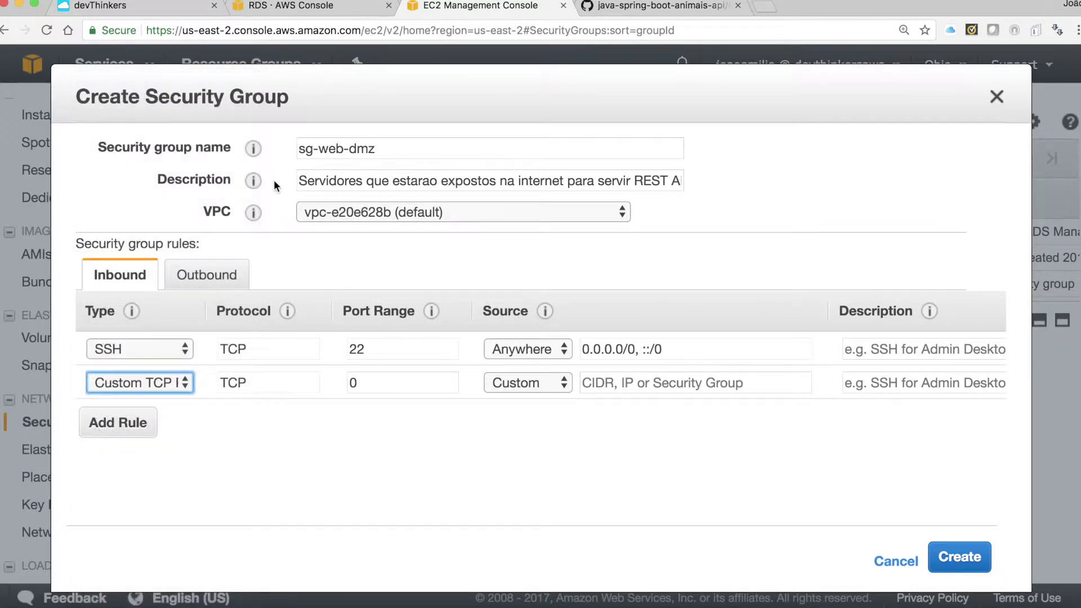
double_click(382, 378)
type("8080")
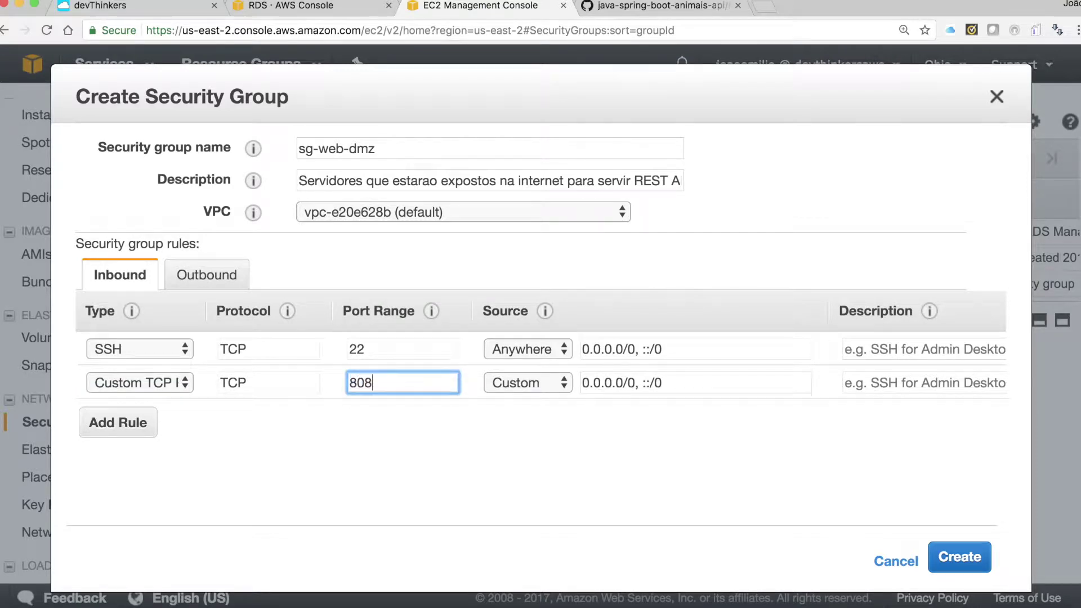
left_click(689, 382)
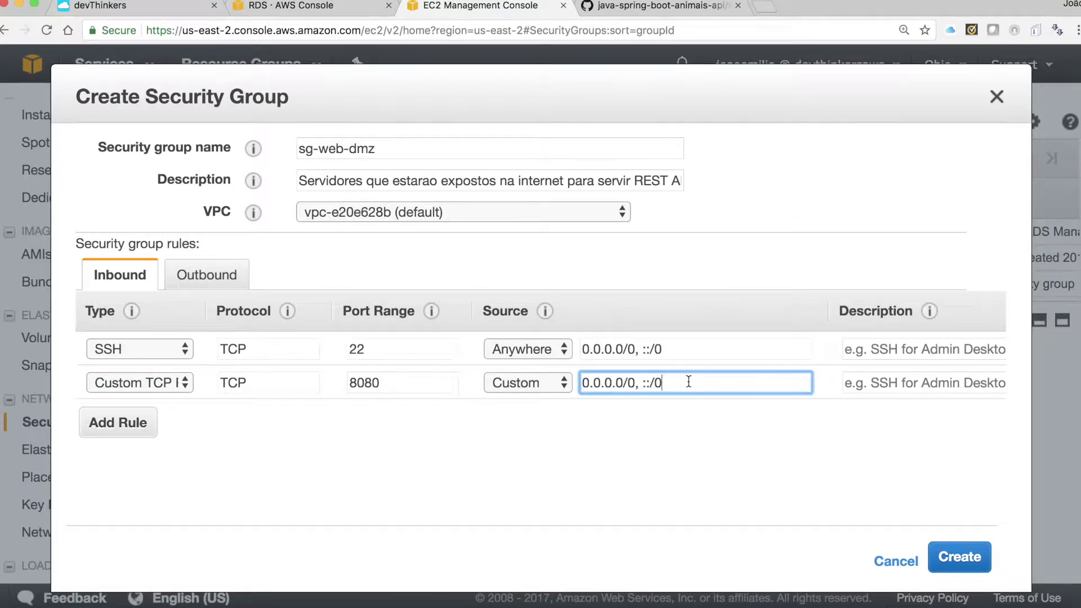
left_click(540, 386)
left_click(522, 400)
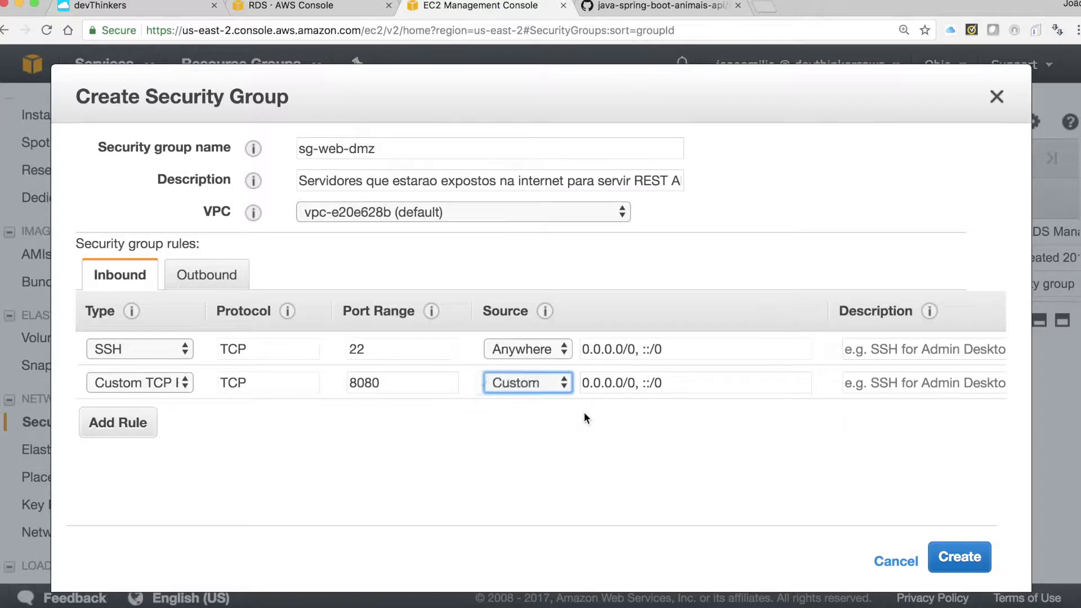
left_click(963, 559)
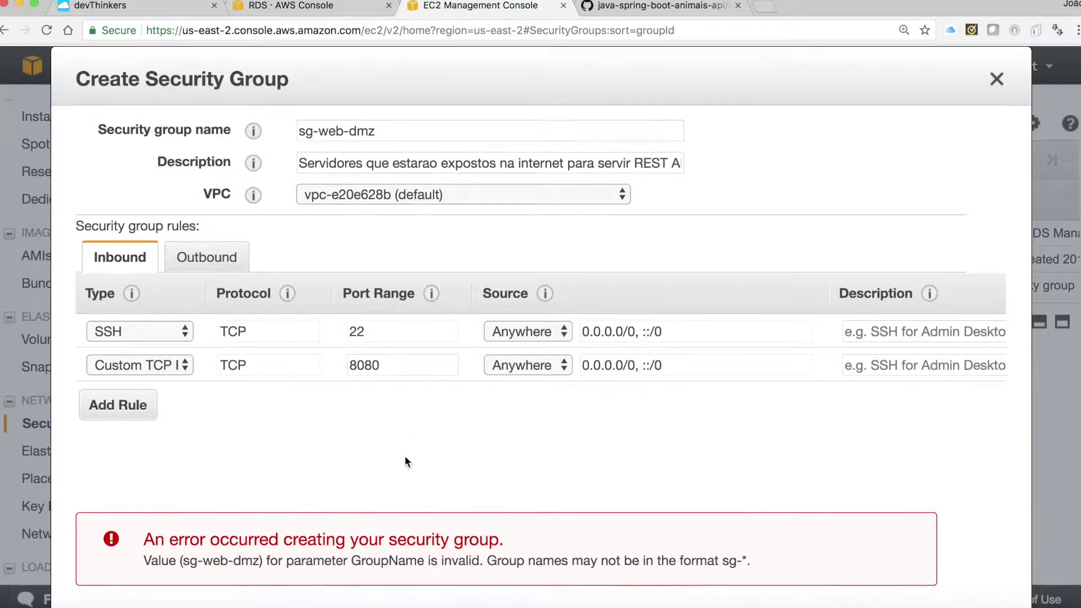
- Rename the security group web-dmz-sg and create it
scroll(403, 457, "right", 1)
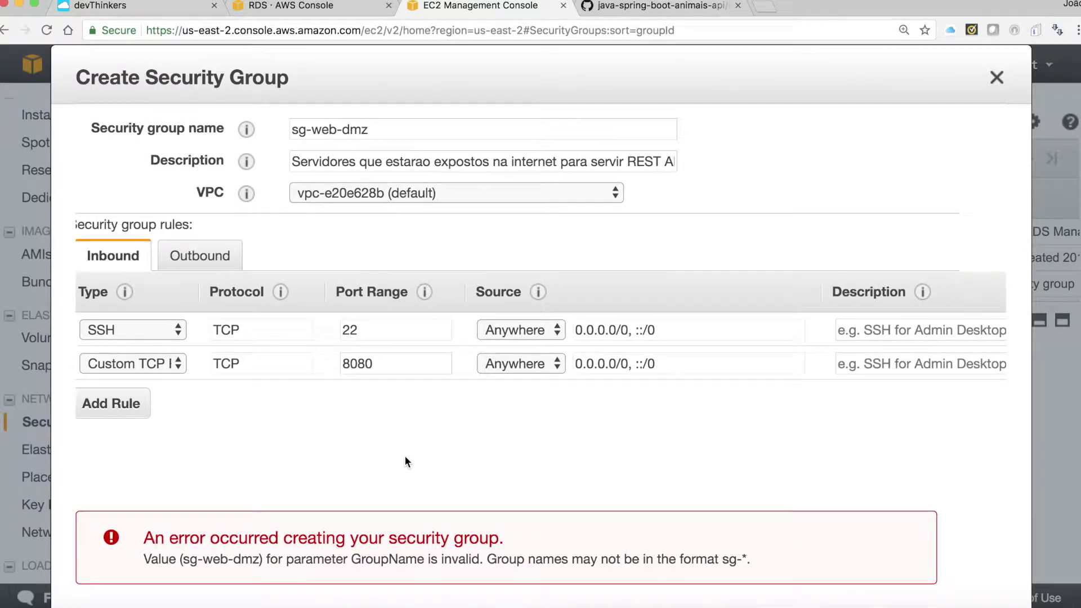
left_click(313, 130)
key("BackSpace")
key("Delete")
type("-sg")
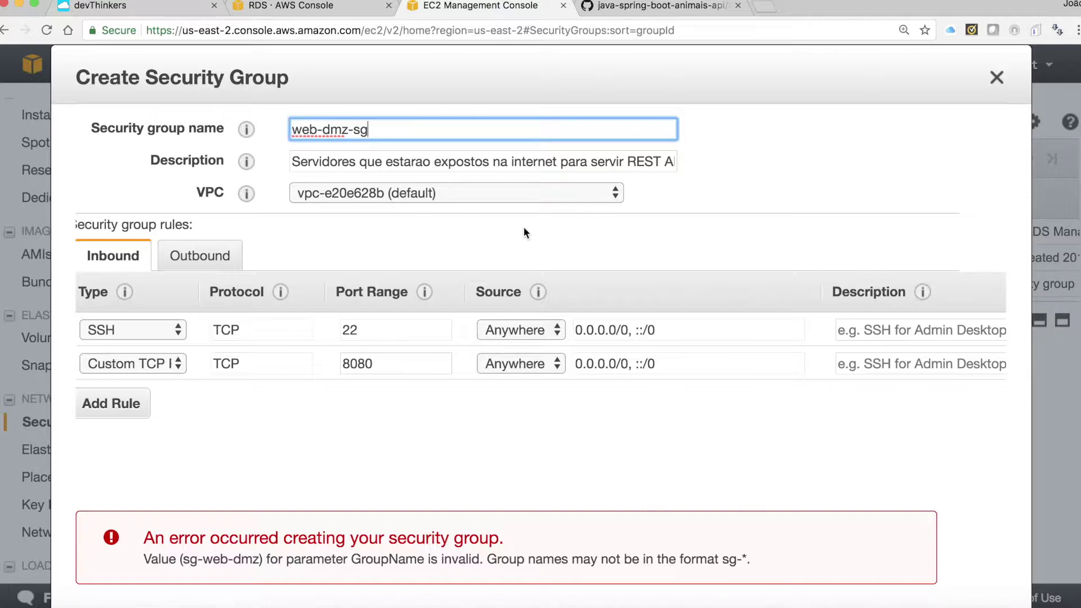
scroll(967, 493, "down", 3)
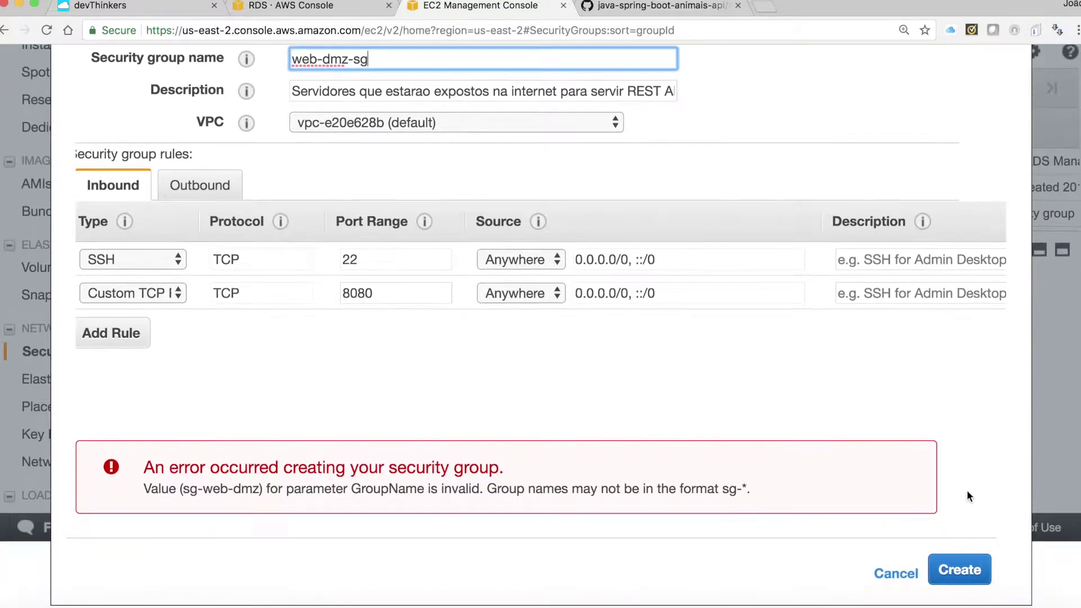
left_click(960, 573)
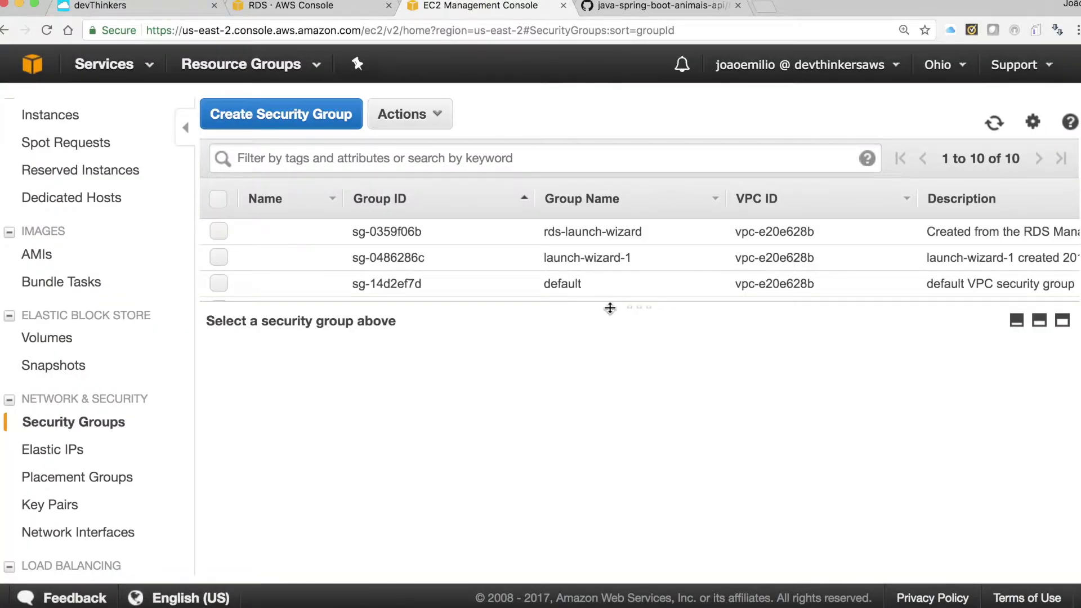
- Enlarge the security group list and copy the group ID of web-dmz-sg
left_click_drag(611, 305, 613, 400)
left_click_drag(545, 336, 633, 342)
left_click(632, 342)
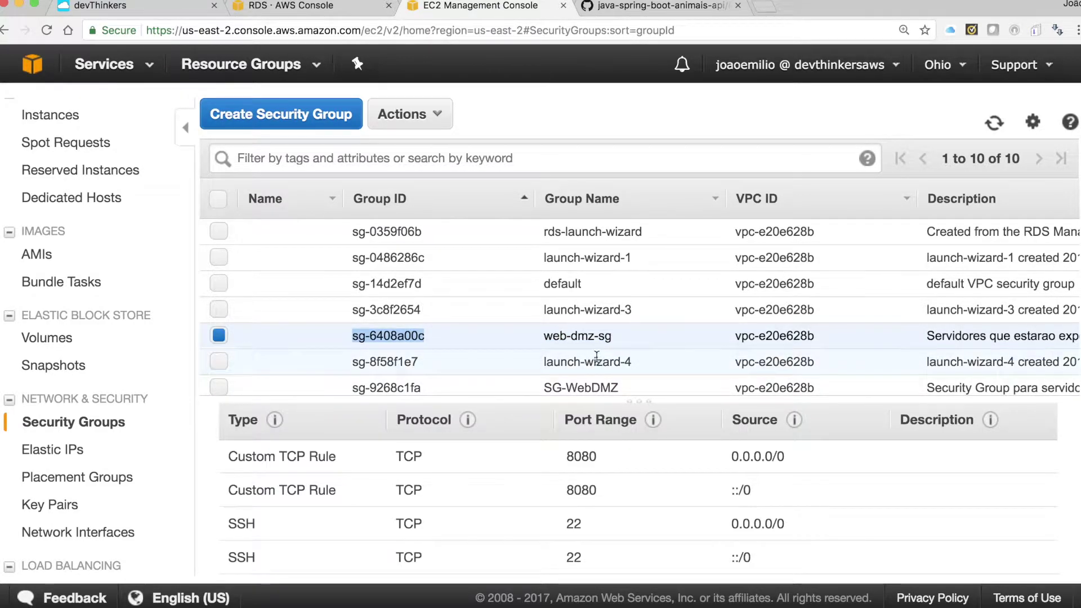
- Start a second security group named rds-aurora-sg with the description "security group dos servidores aurora/mysql"
left_click(285, 115)
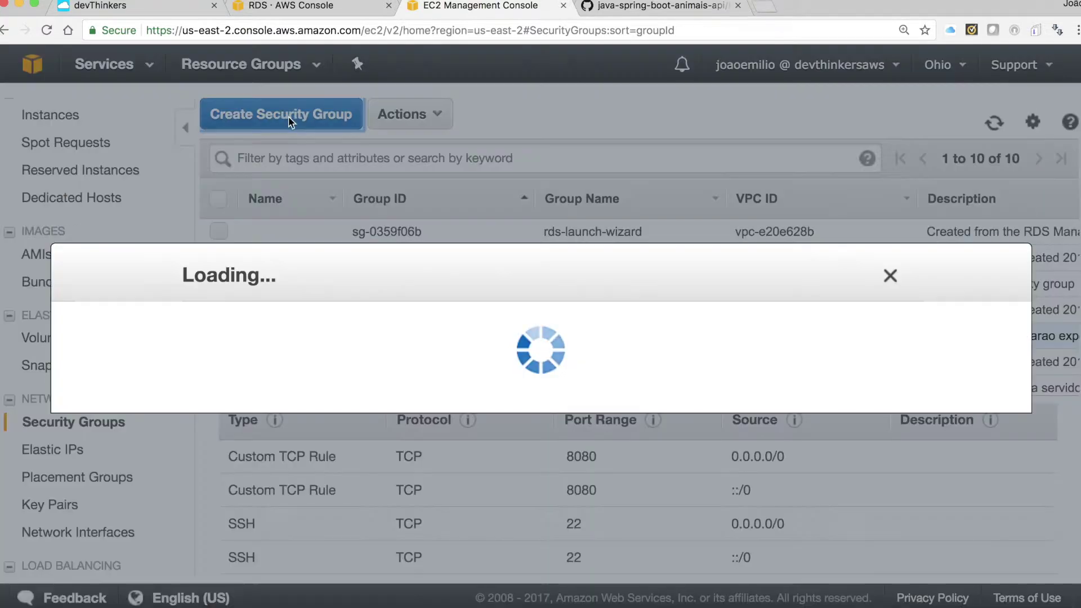
left_click(317, 144)
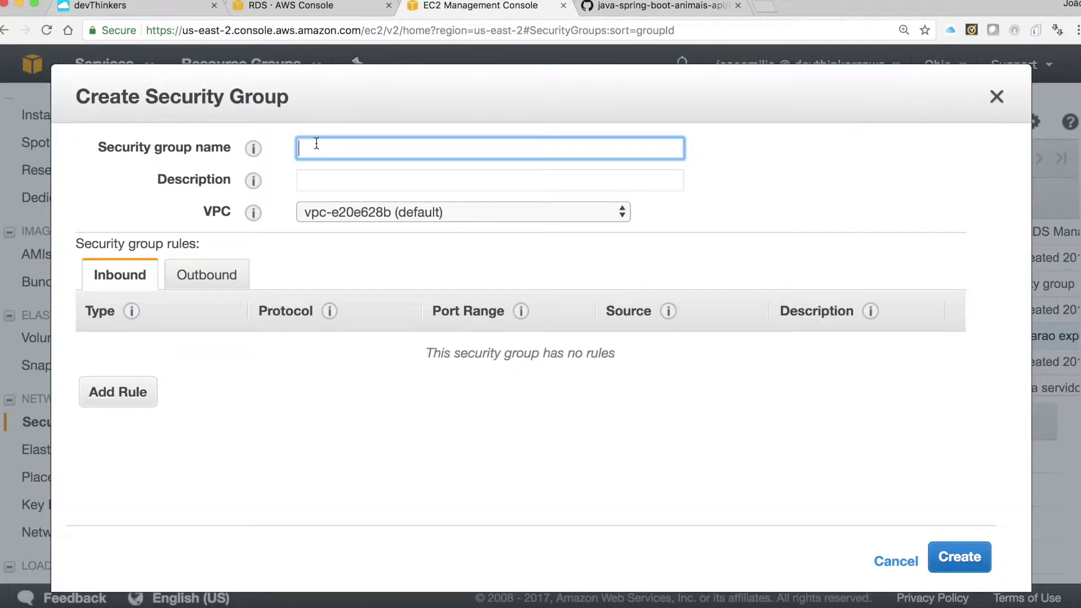
type("rds-aurora-sg")
left_click(490, 181)
type("sec")
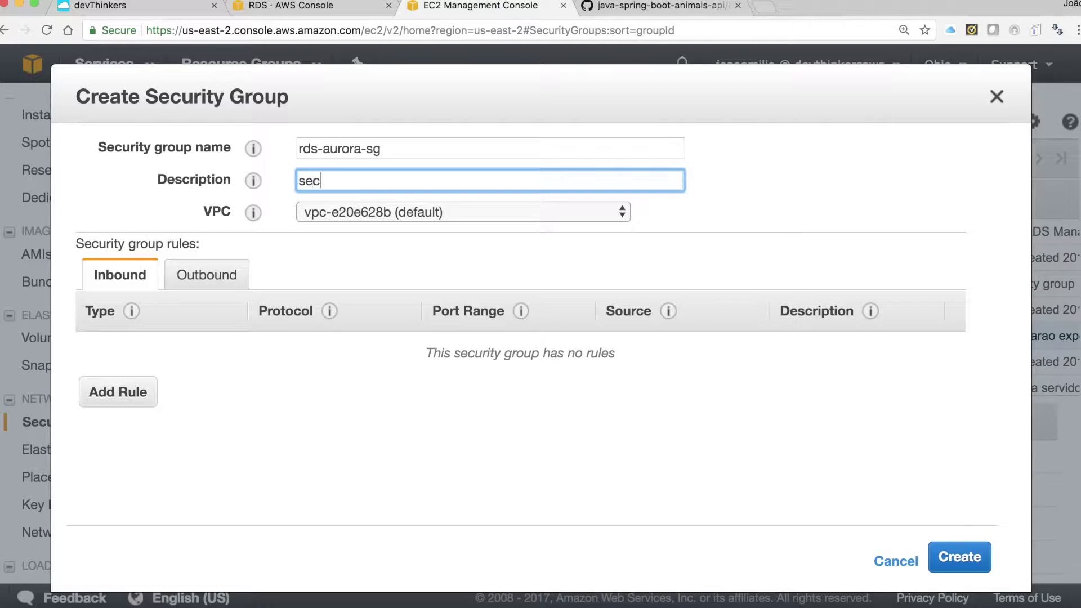
type("urity groups dos servidores m")
type("ysq")
key("BackSpace")
key("BackSpace")
key("BackSpace")
key("BackSpace")
type("aurora/mysql")
- Add an inbound MYSQL/Aurora rule with the custom source sg-6408a00c, and create the security group
left_click(118, 391)
left_click(172, 349)
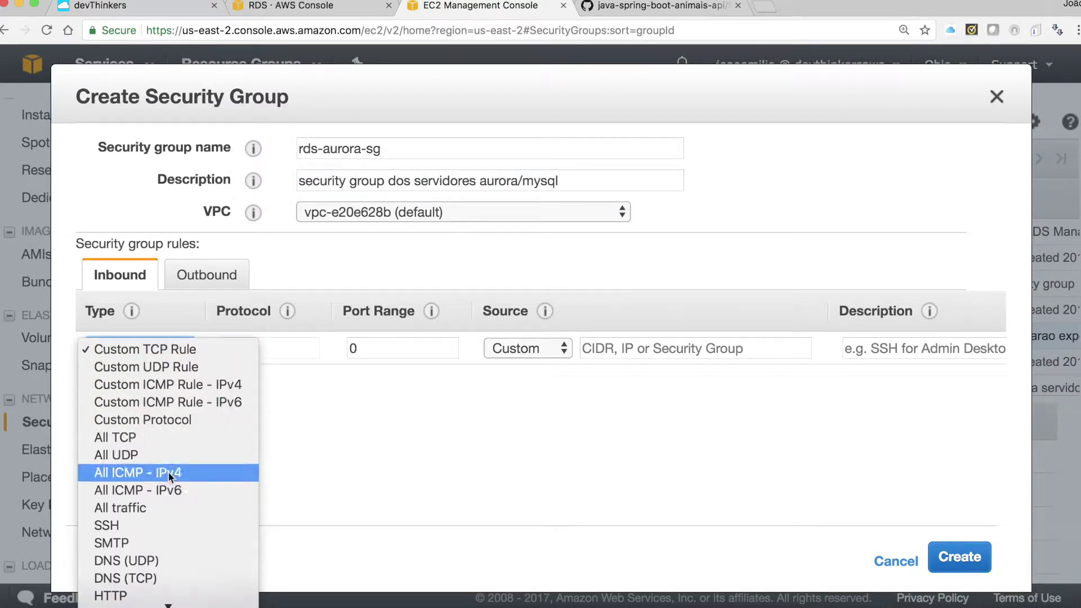
scroll(157, 530, "down", 5)
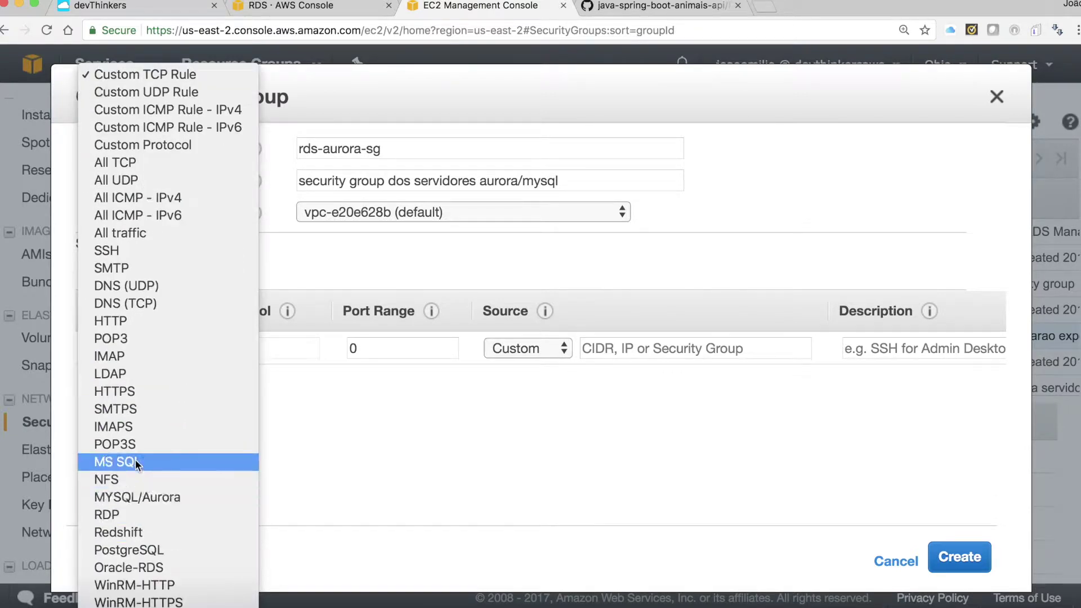
left_click(127, 497)
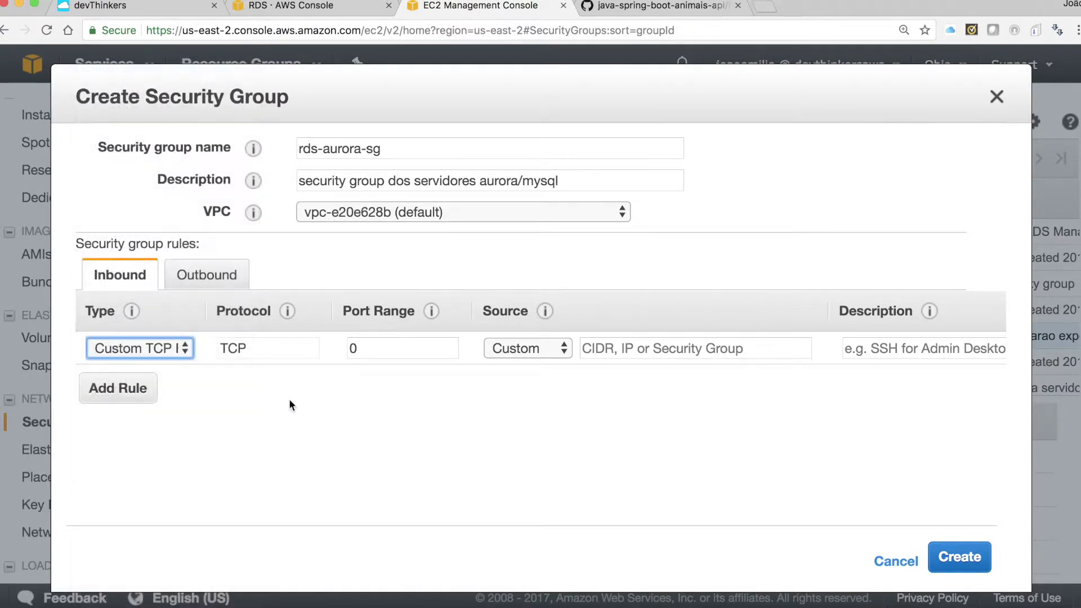
left_click(649, 353)
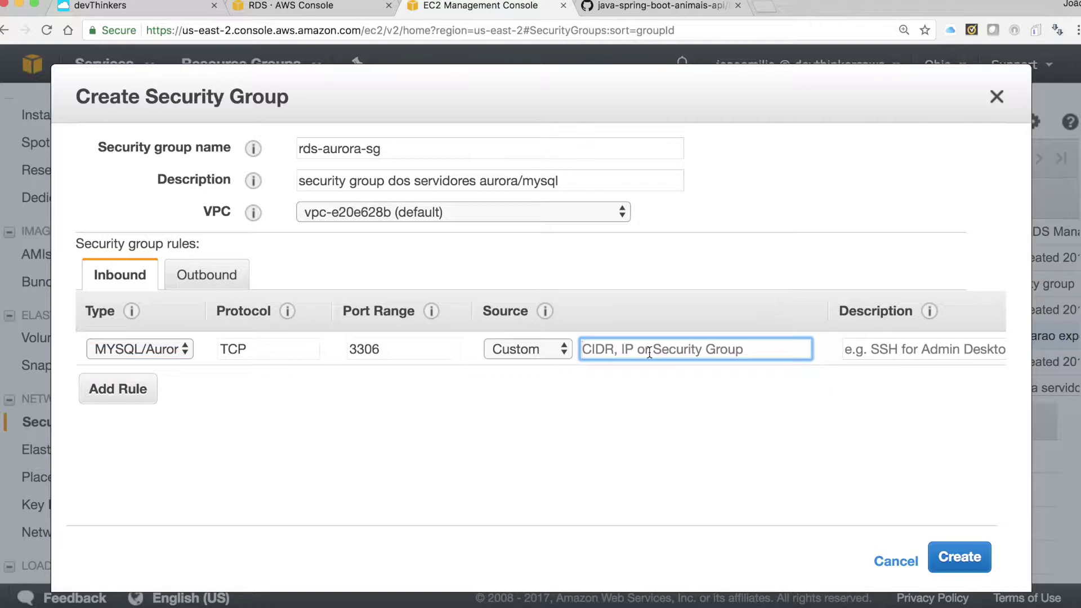
type("sg-6408a00c")
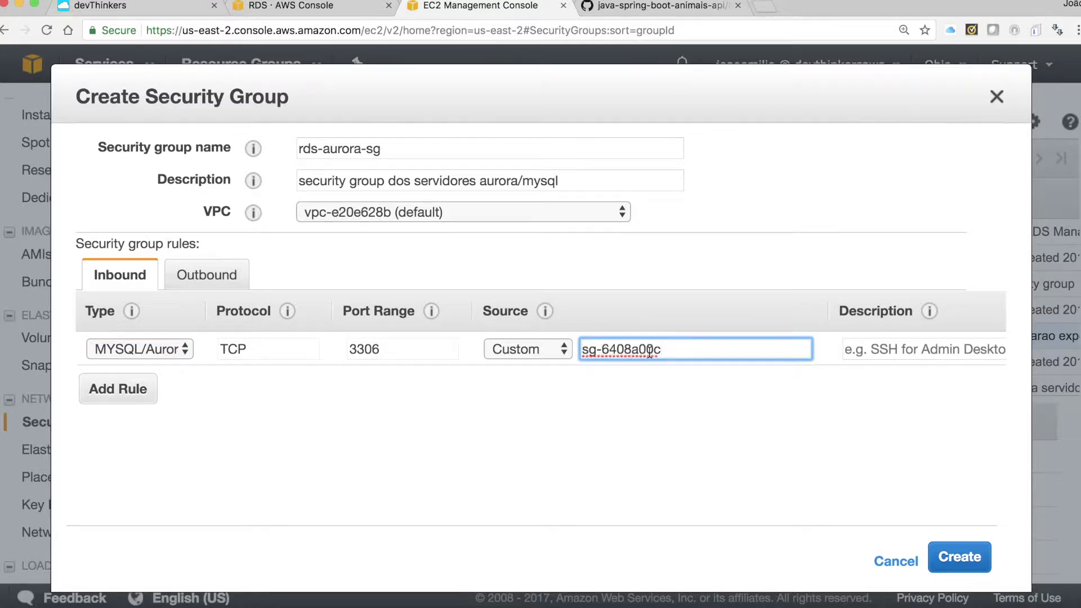
left_click(946, 553)
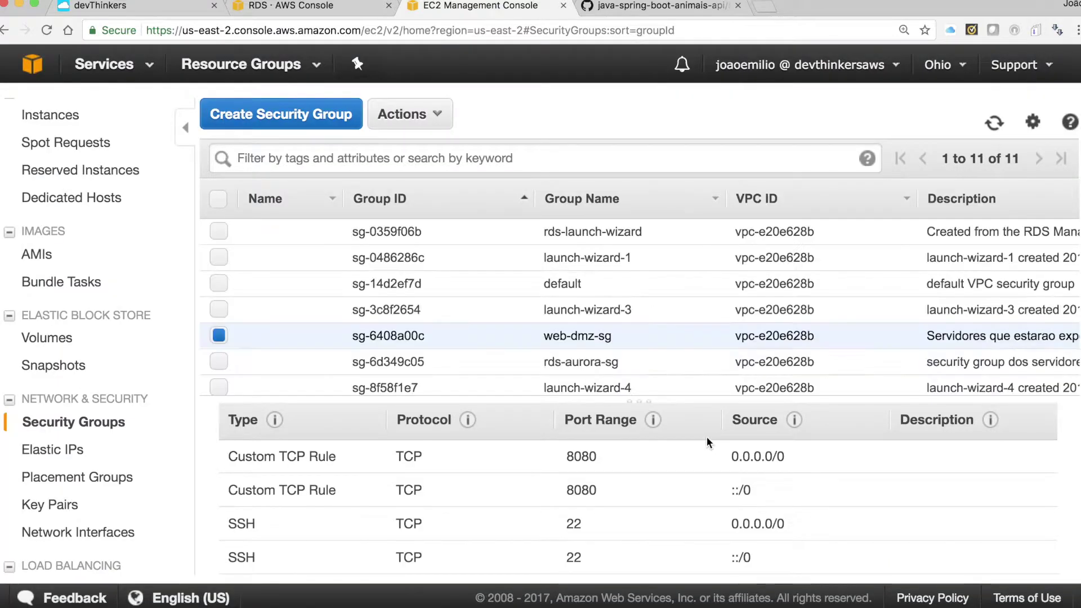
- Look over the rds-aurora-sg and web-dmz-sg groups, and check which security group is assigned to the EC2 instance
left_click(589, 369)
left_click(597, 338)
left_click(63, 116)
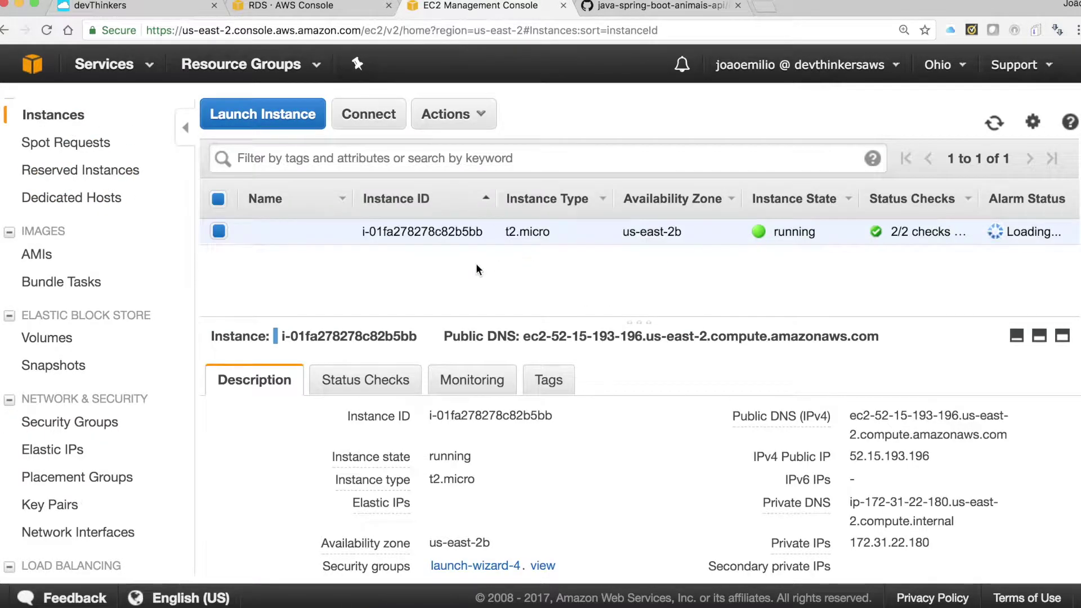
scroll(518, 466, "down", 2)
scroll(517, 470, "down", 1)
scroll(518, 470, "up", 2)
scroll(520, 468, "down", 2)
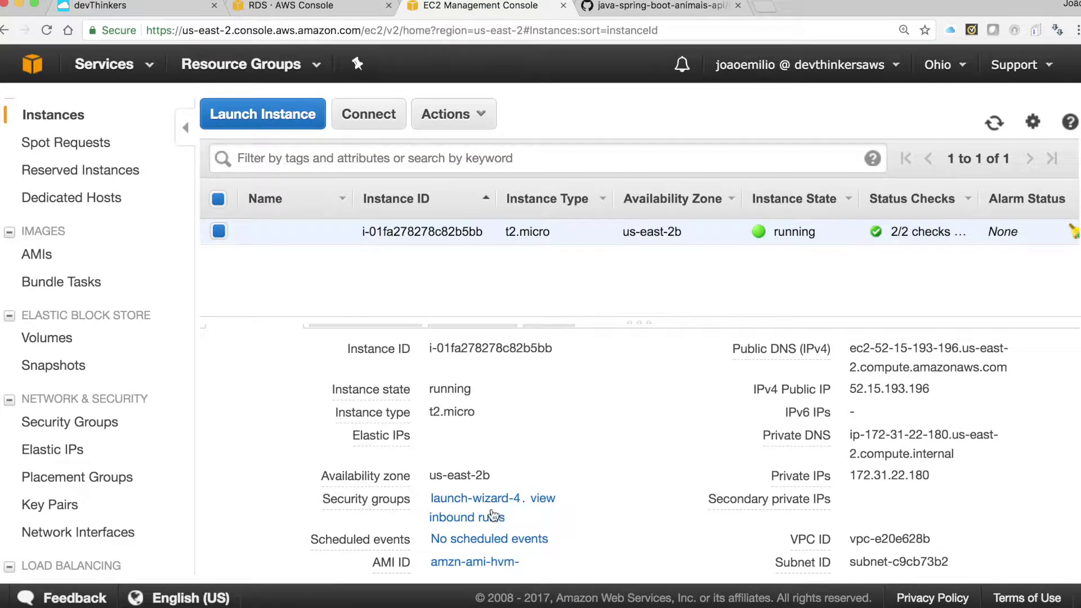
left_click_drag(504, 519, 433, 502)
left_click(628, 386)
- Change the EC2 instance's security groups by deselecting launch-wizard-4 and assigning web-dmz-sg instead
left_click(447, 115)
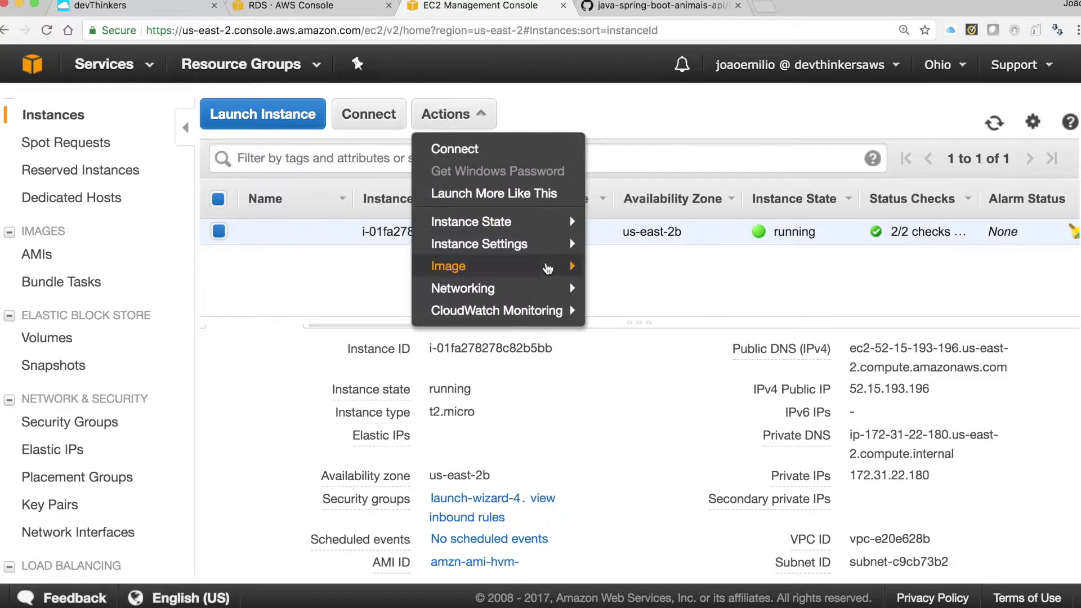
mouse_move(547, 287)
left_click(653, 287)
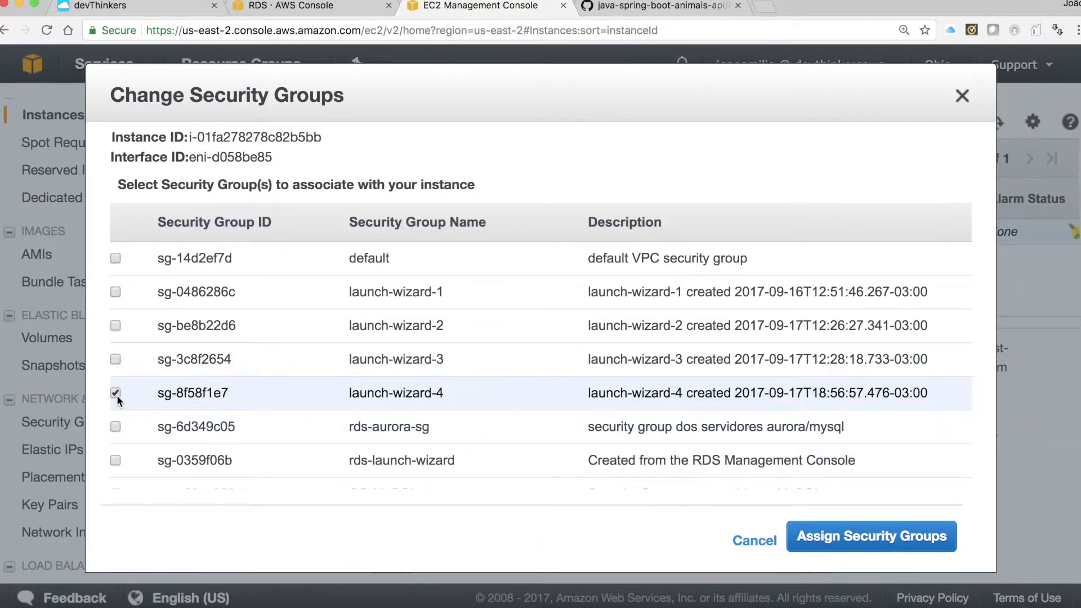
left_click(115, 394)
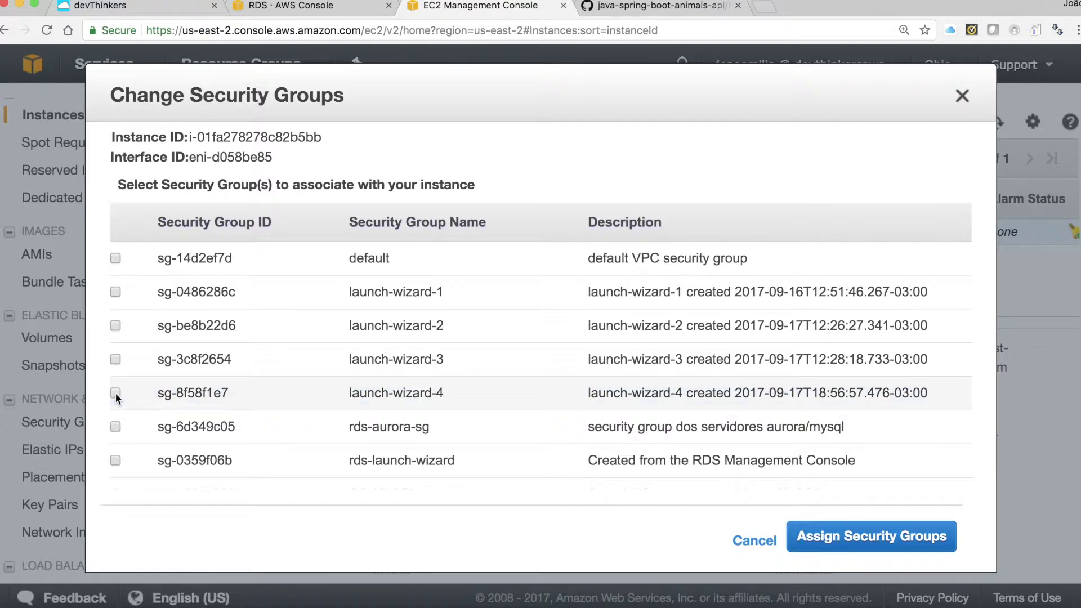
scroll(115, 393, "down", 3)
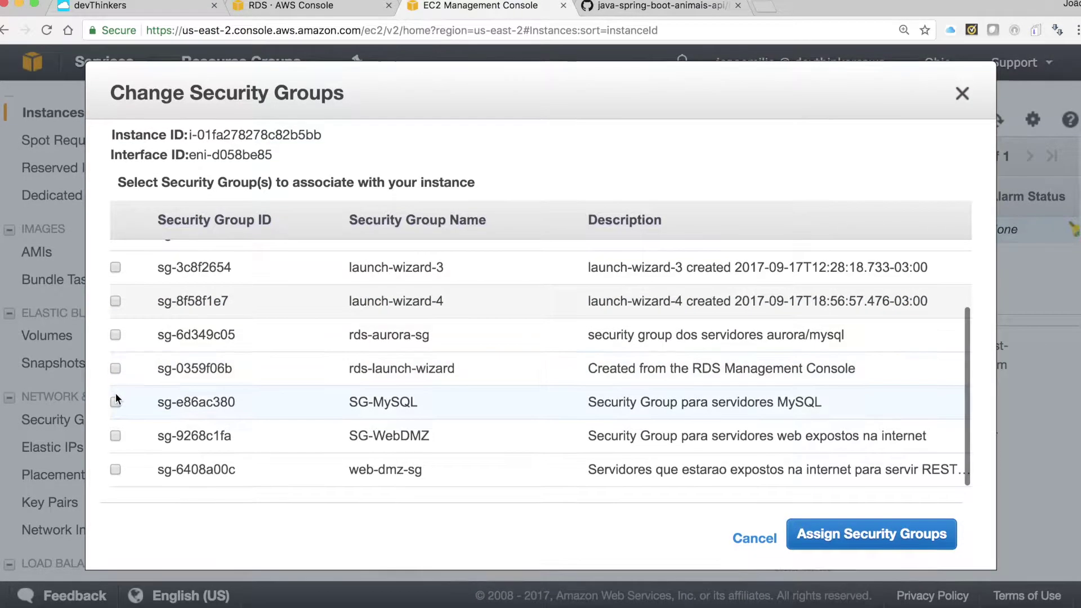
left_click(115, 471)
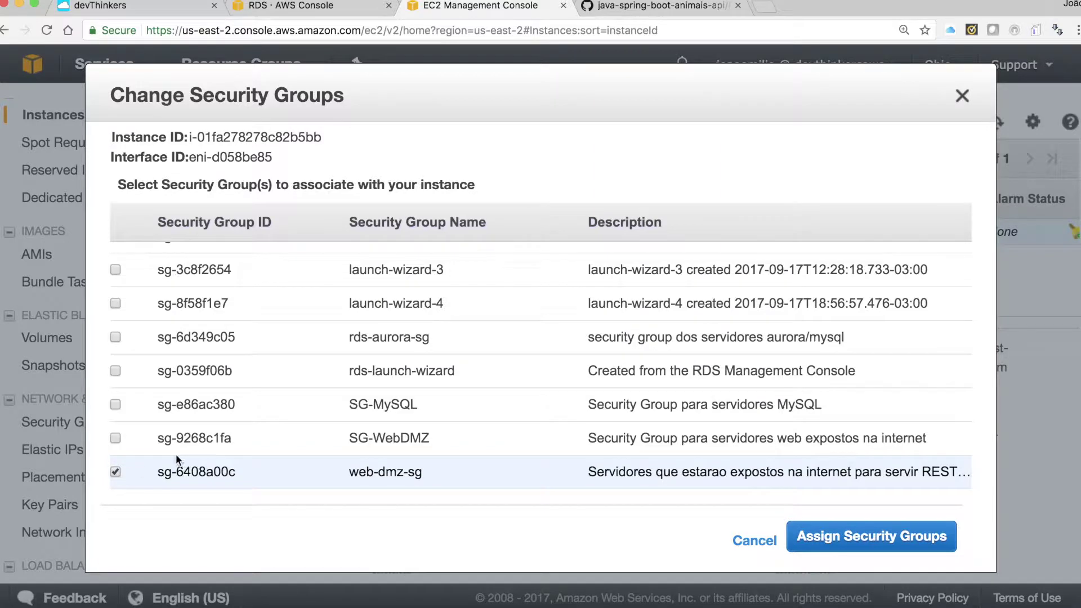
left_click(893, 526)
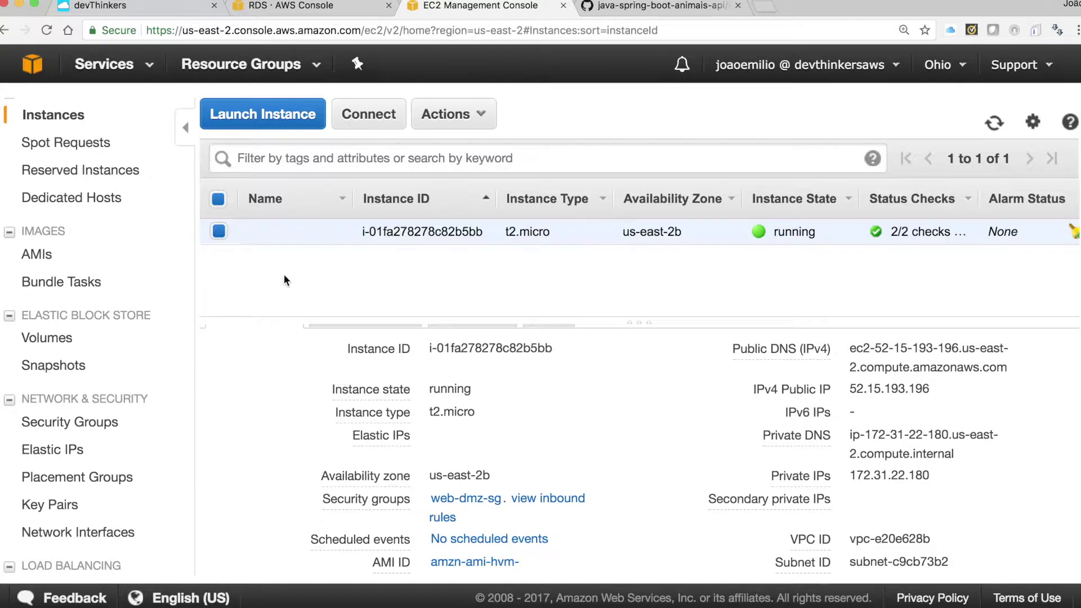
- Select the animais Aurora instance in the RDS console and open it for modification
left_click(322, 9)
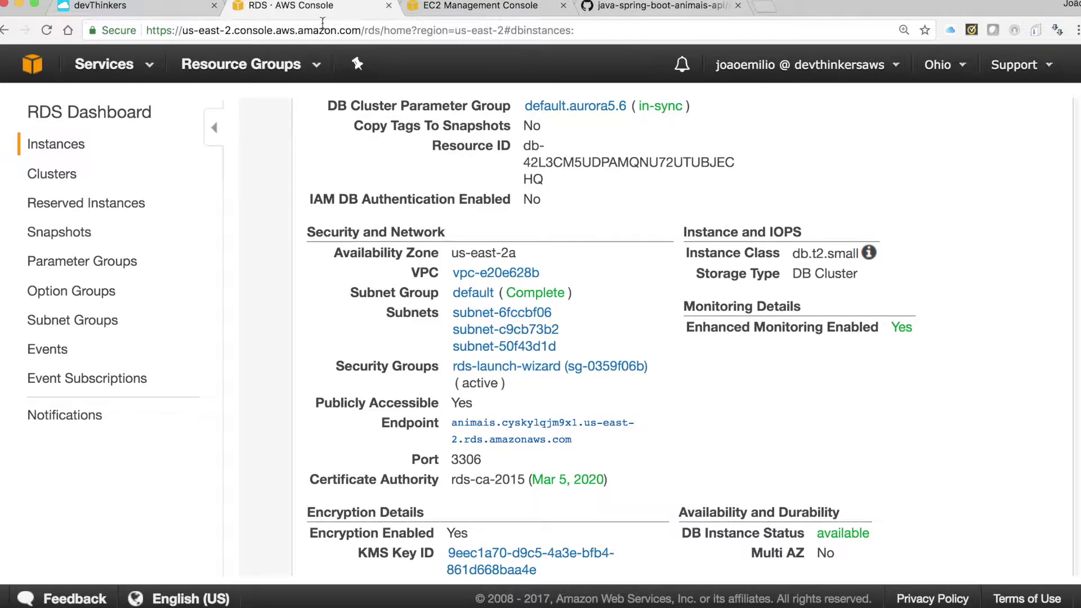
mouse_move(424, 373)
scroll(565, 394, "up", 10)
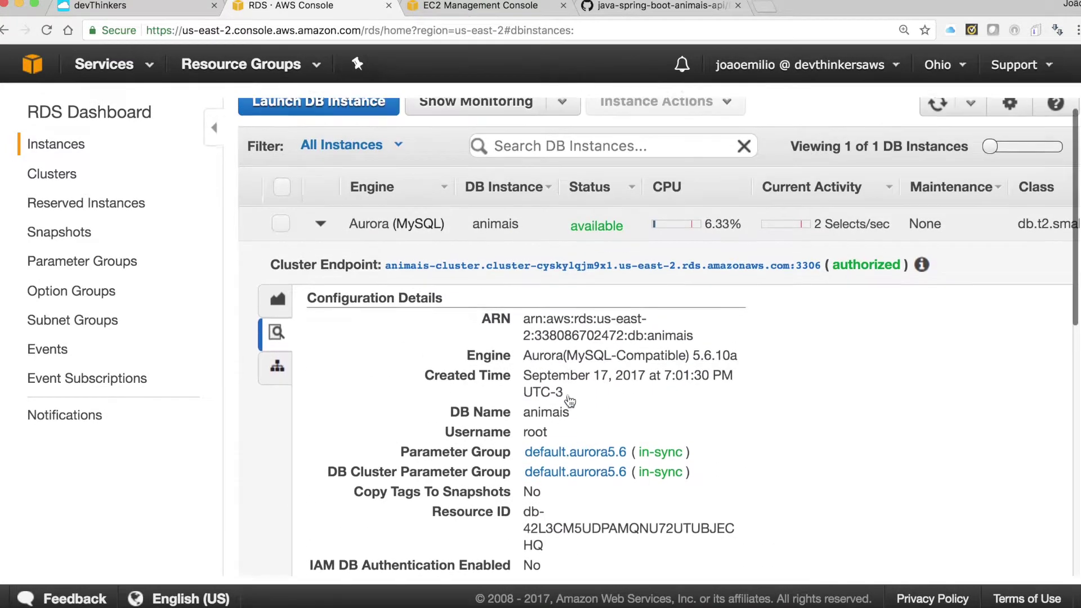
scroll(428, 304, "up", 1)
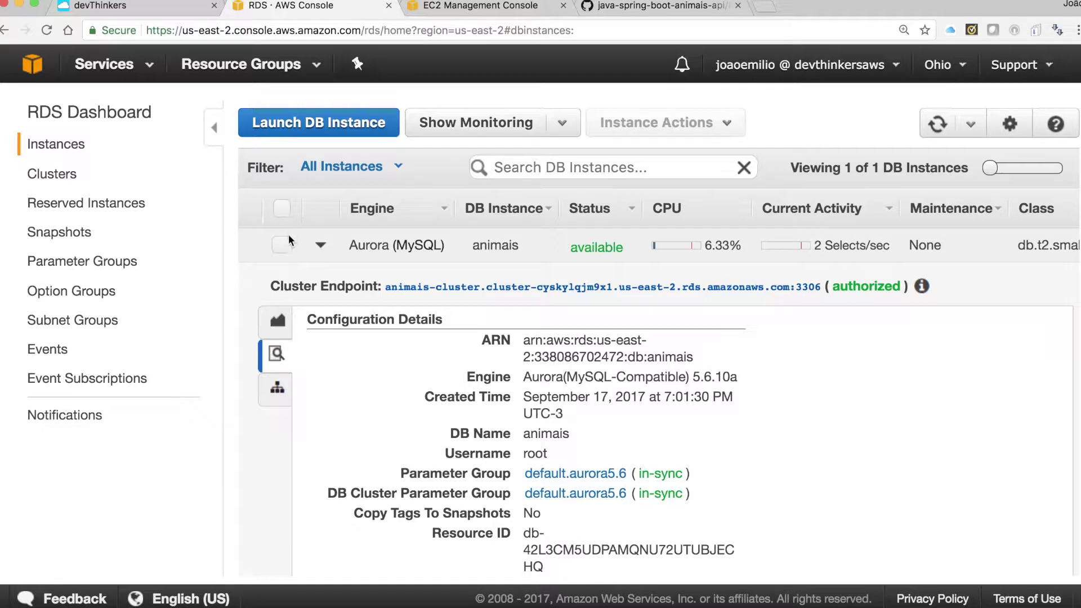
left_click(285, 247)
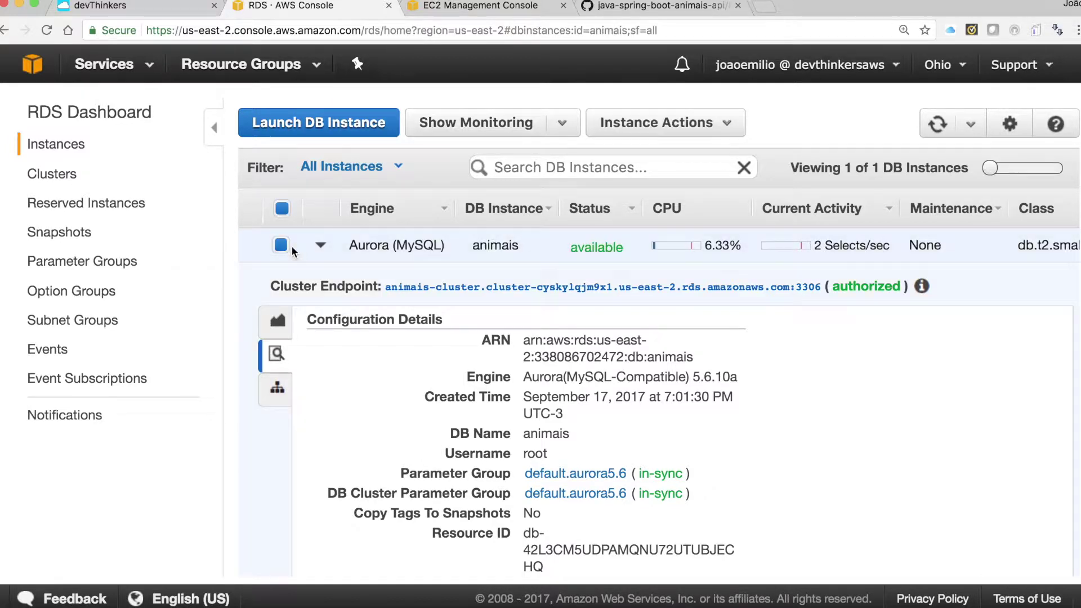
left_click(679, 127)
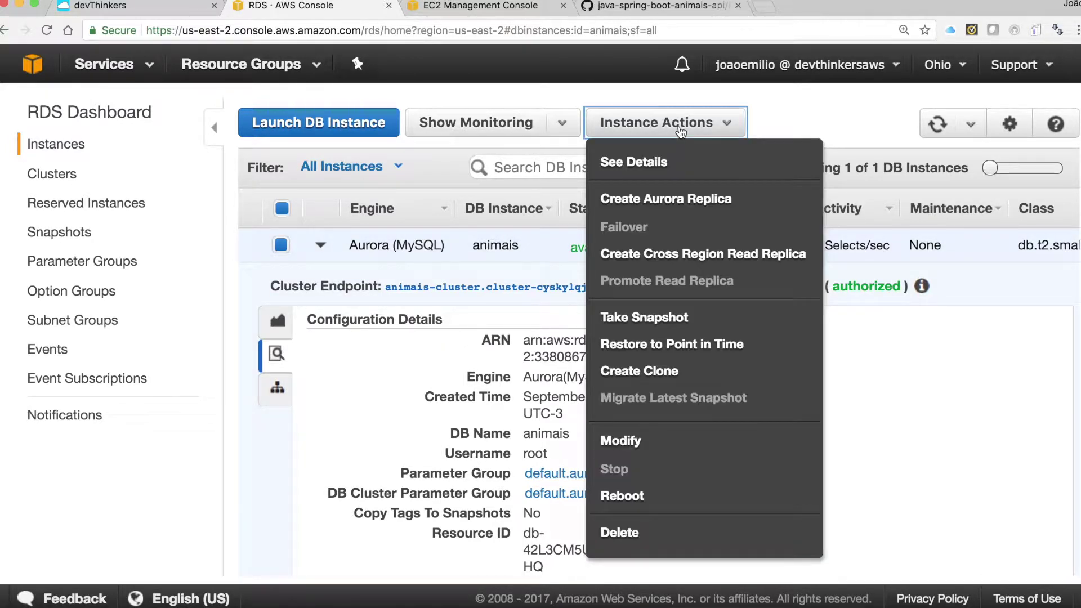
left_click(627, 445)
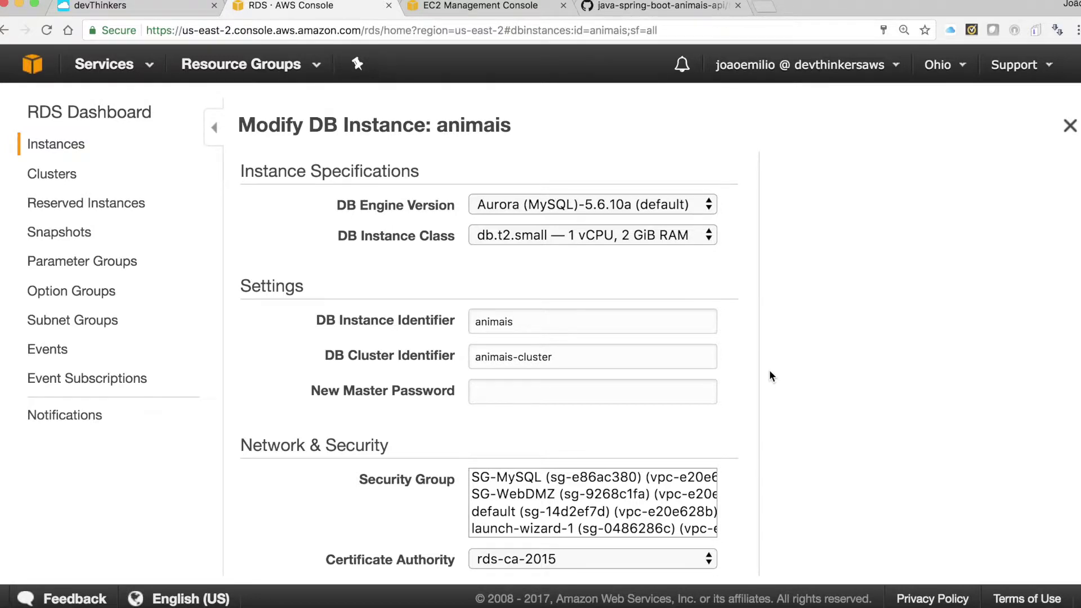
- Set the DB instance's security group to rds-aurora-sg
scroll(762, 417, "down", 3)
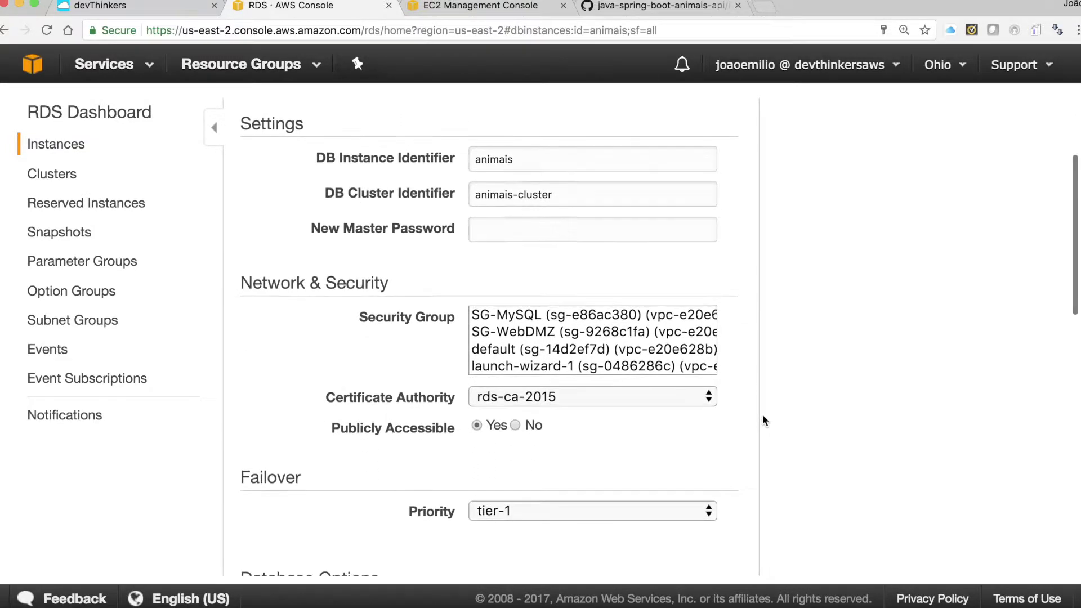
left_click(640, 368)
scroll(640, 368, "down", 5)
left_click(640, 374)
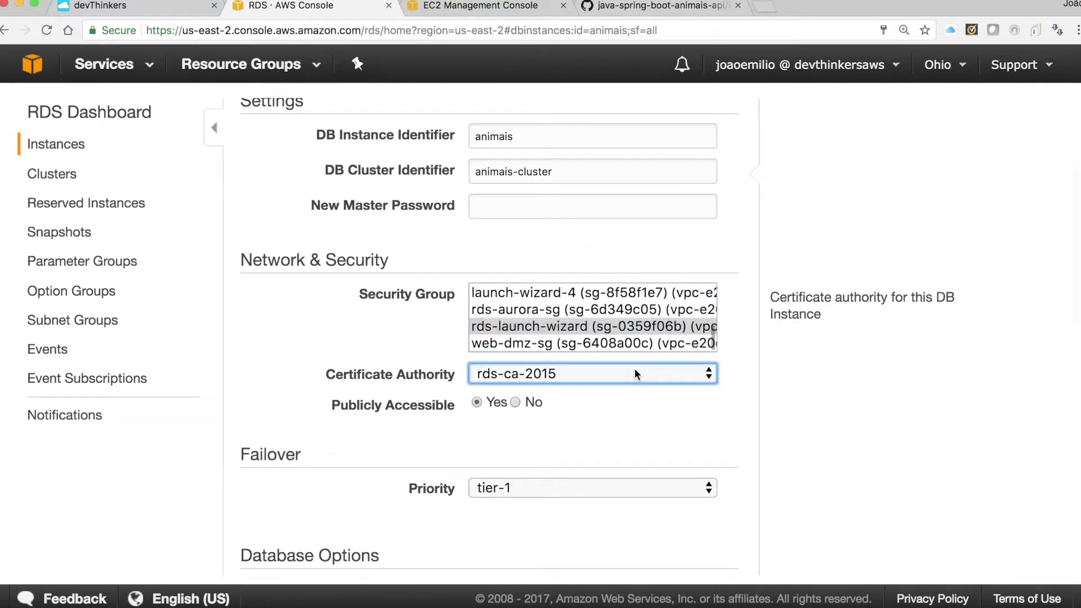
left_click(588, 344)
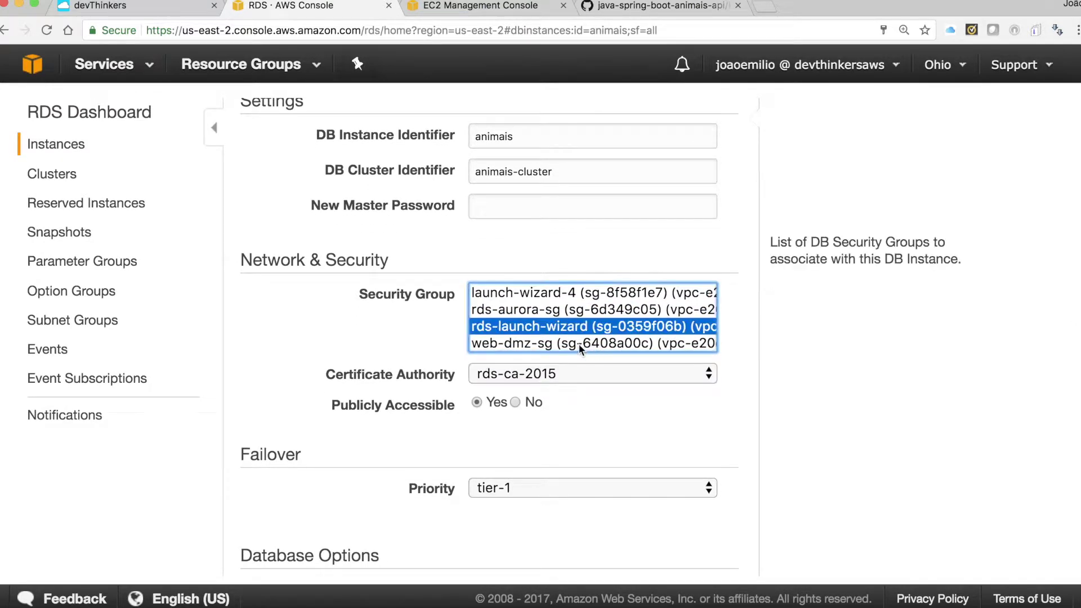
left_click(557, 312)
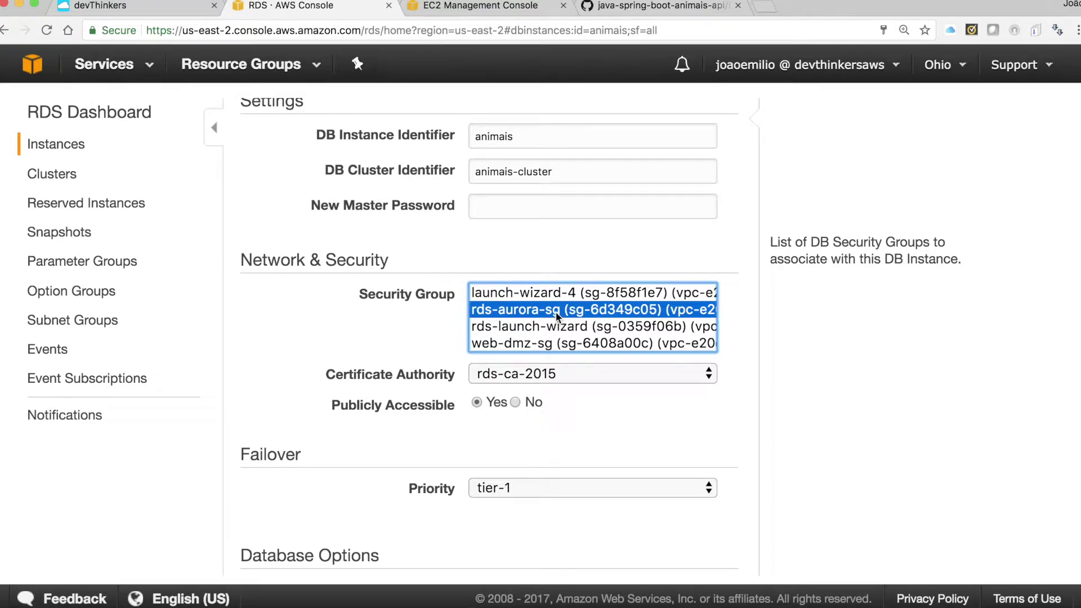
- Enable Apply Immediately for the changes and submit the modification of the DB instance
scroll(786, 383, "down", 5)
scroll(781, 406, "down", 12)
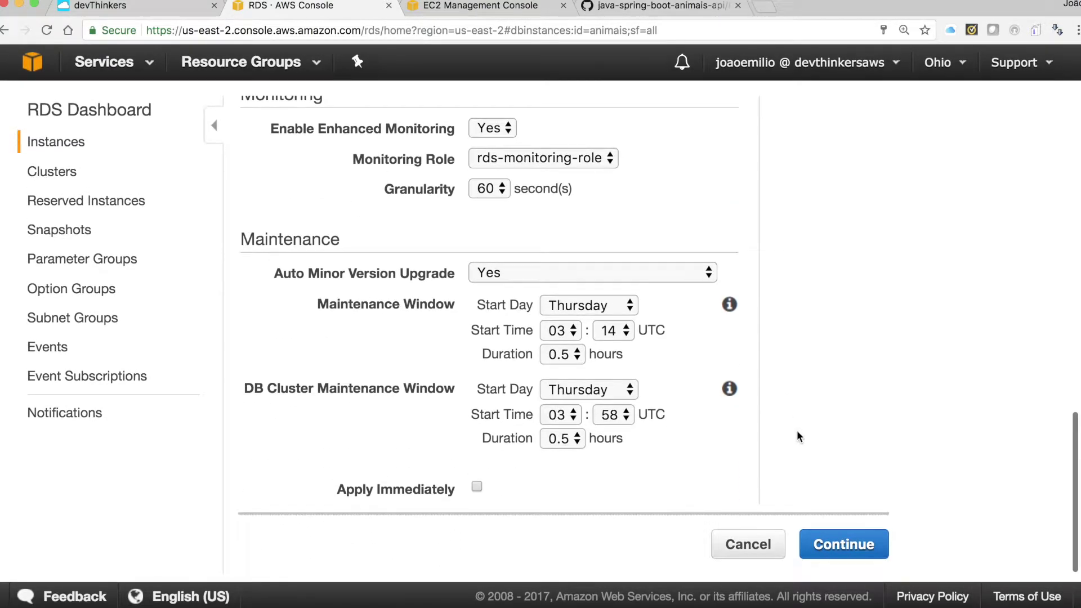
left_click(839, 545)
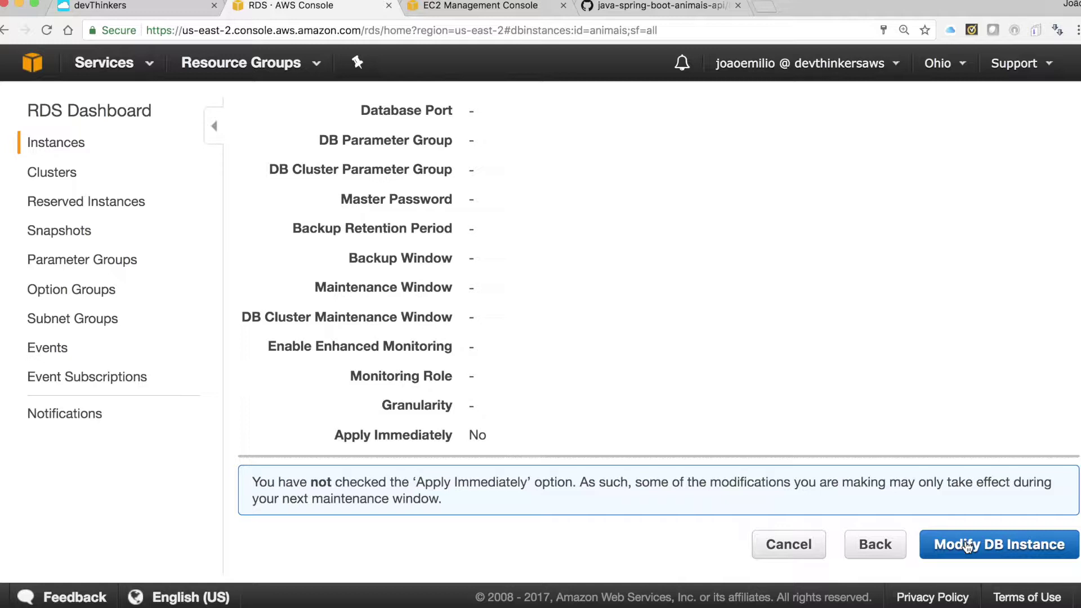
left_click(856, 546)
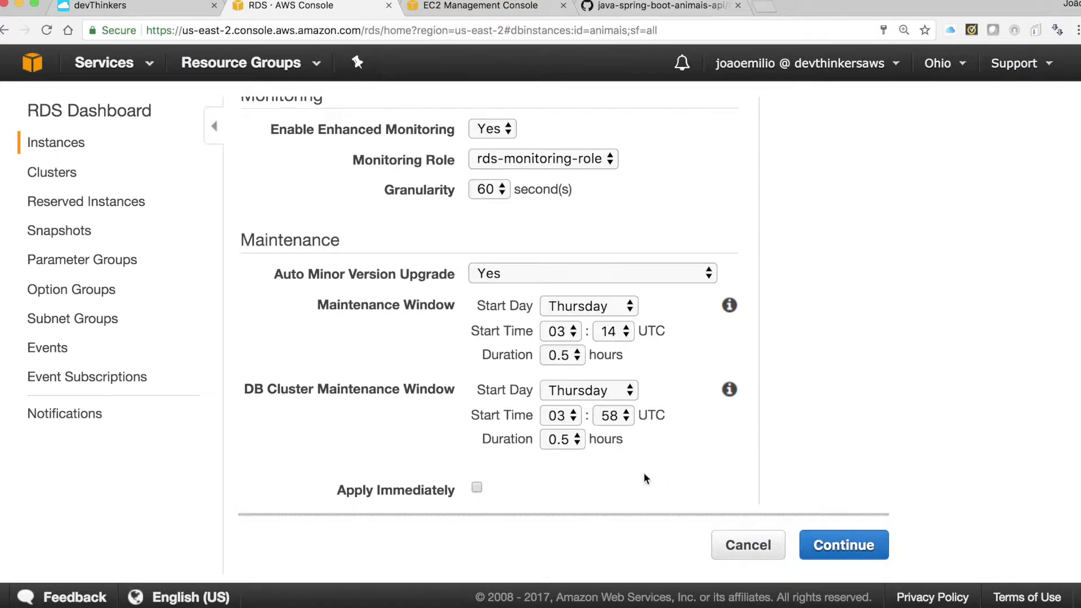
left_click(476, 488)
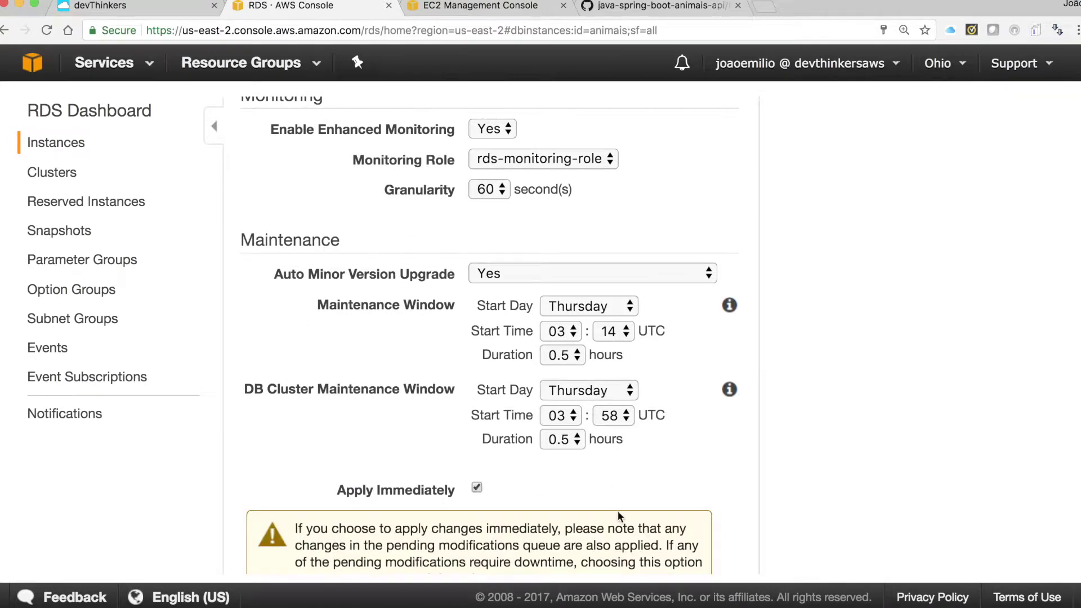
scroll(618, 512, "down", 3)
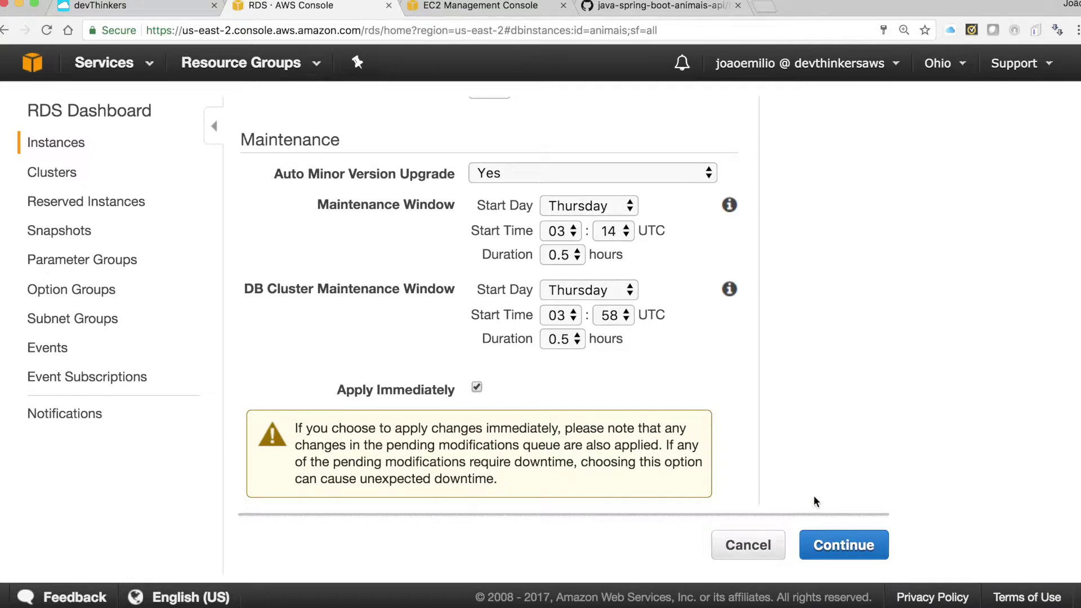
left_click(845, 544)
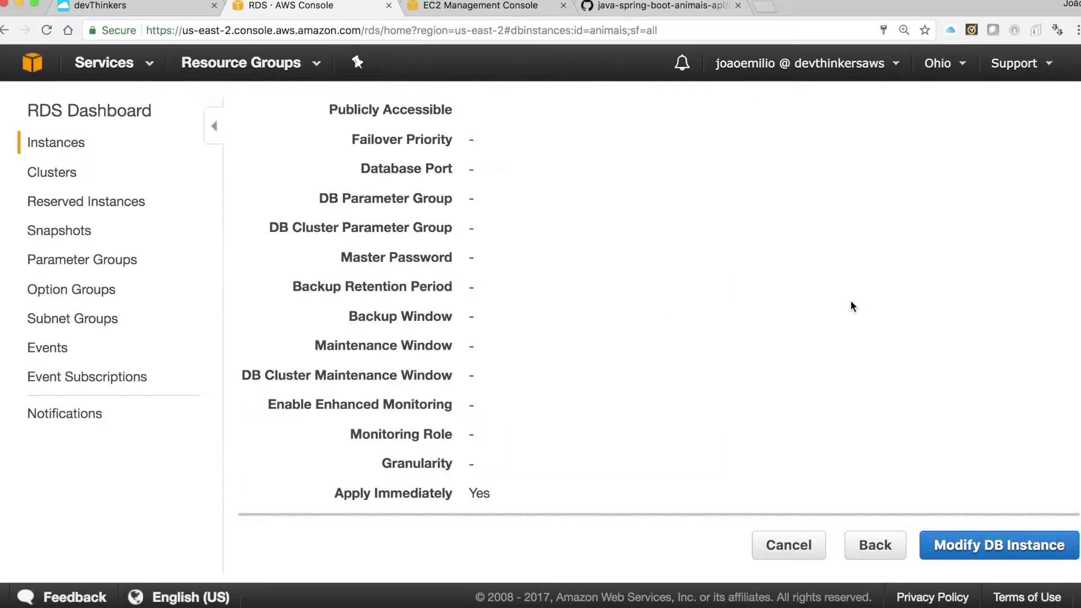
left_click(994, 544)
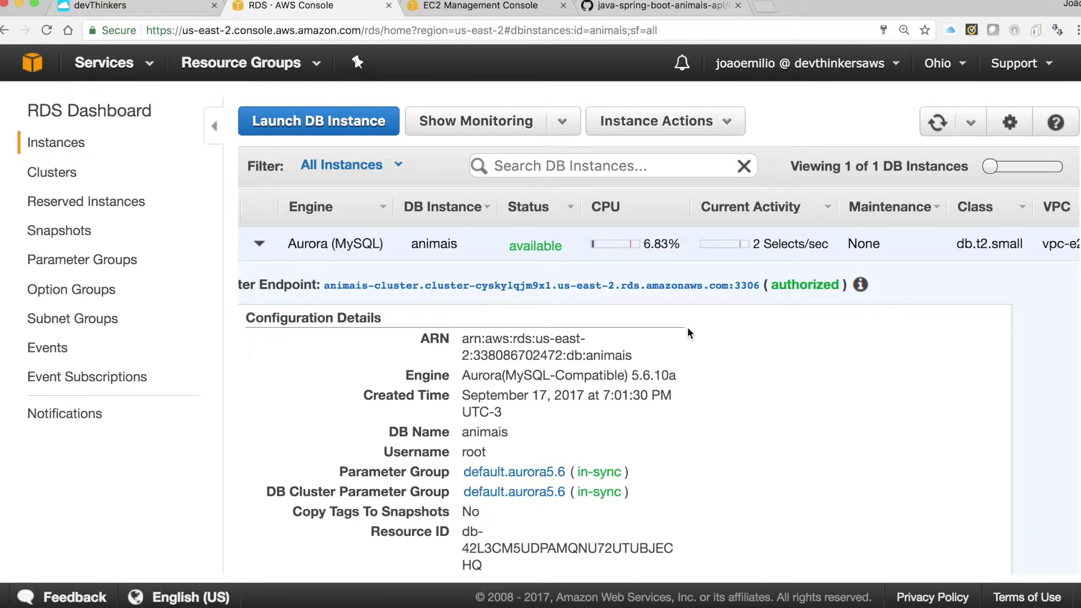
- Check which security group is assigned in the animais instance's Security and Network details
scroll(738, 426, "down", 5)
scroll(737, 424, "down", 2)
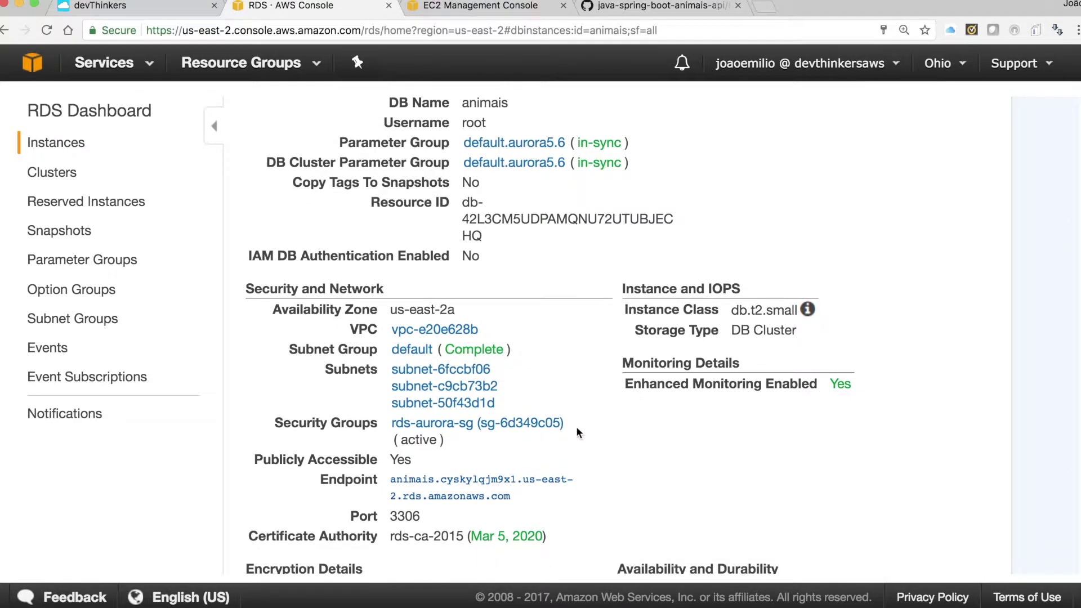
left_click_drag(576, 427, 383, 420)
left_click(654, 441)
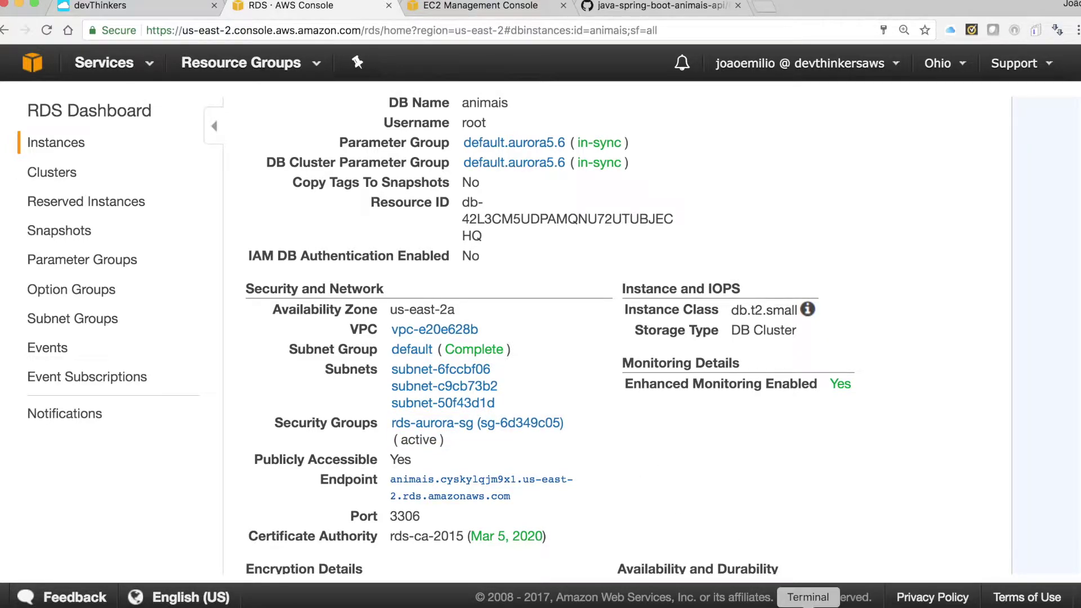
- Switch to the Terminal, rerun the mysql connection as root to animais.cyskylqjm9x1.us-east-2.rds.amazonaws.com, and enter the database password
left_click(983, 600)
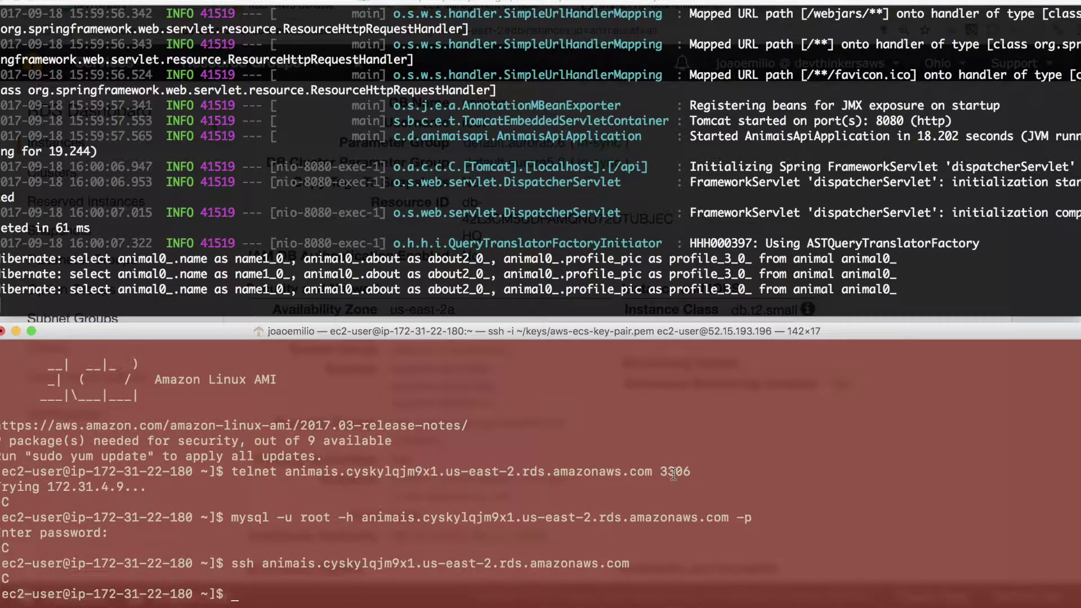
key("Up")
key("Up")
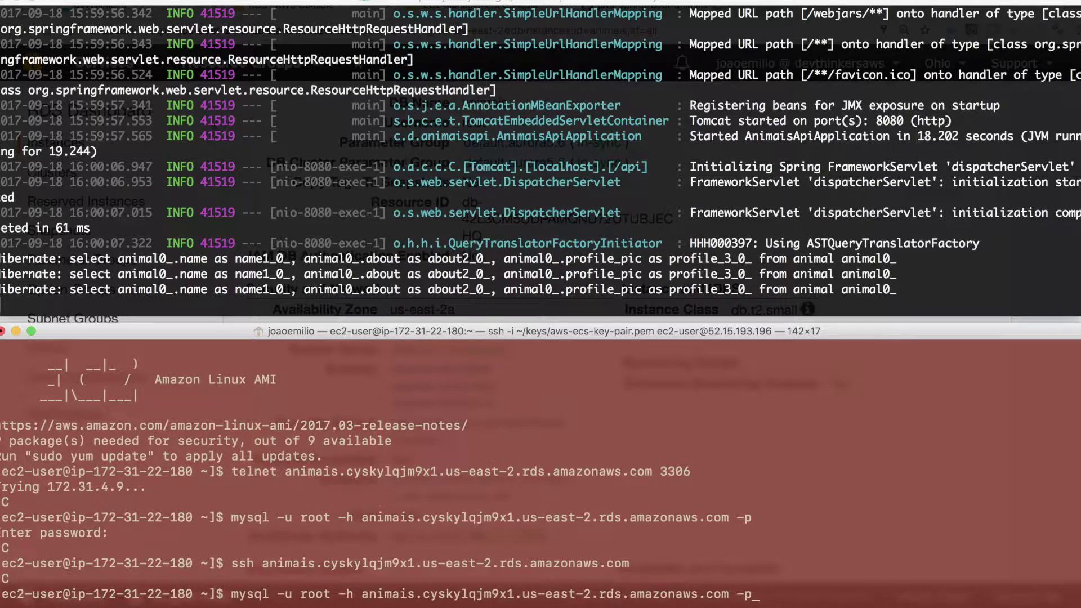
key("Return")
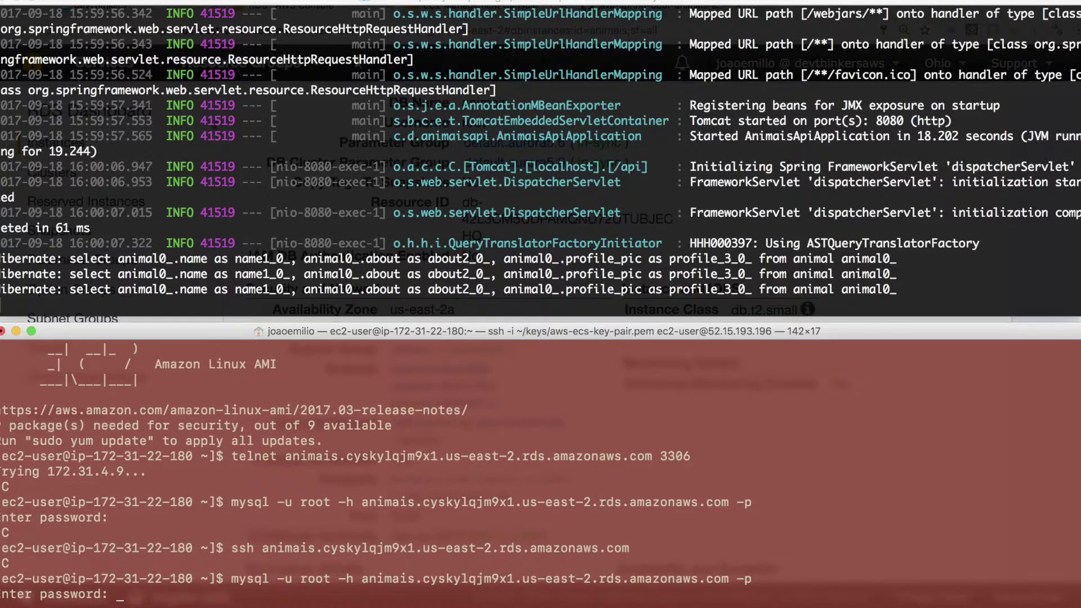
key("Return")
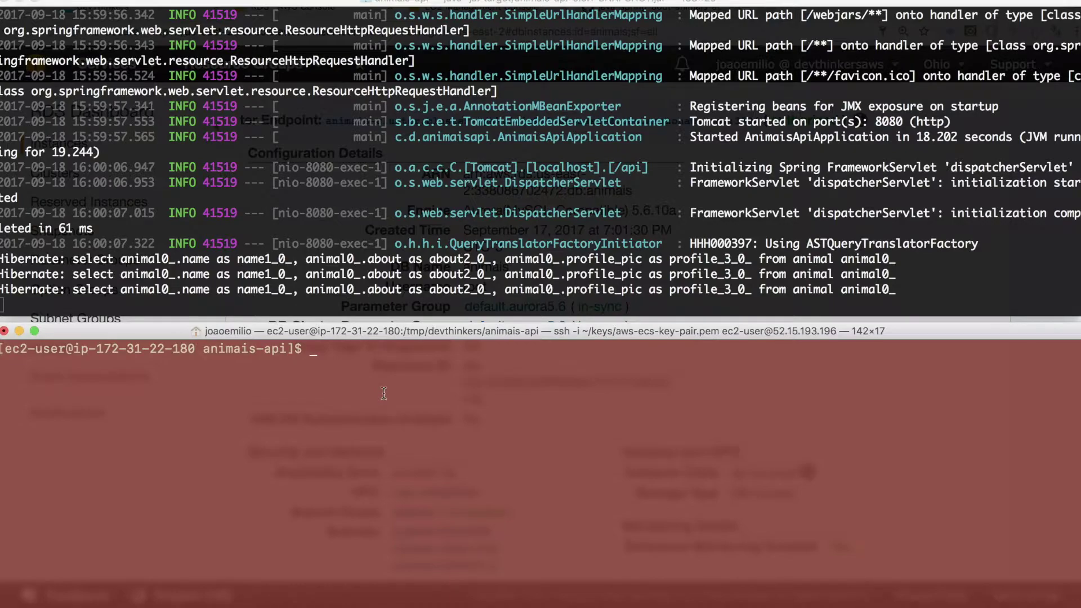
- Begin the command "mysql -u root -p -h" in the animais-api folder and copy the cluster endpoint from the RDS console
type("mysql -u root -p -h")
key("super+Tab")
key("super+Tab")
triple_click(335, 121)
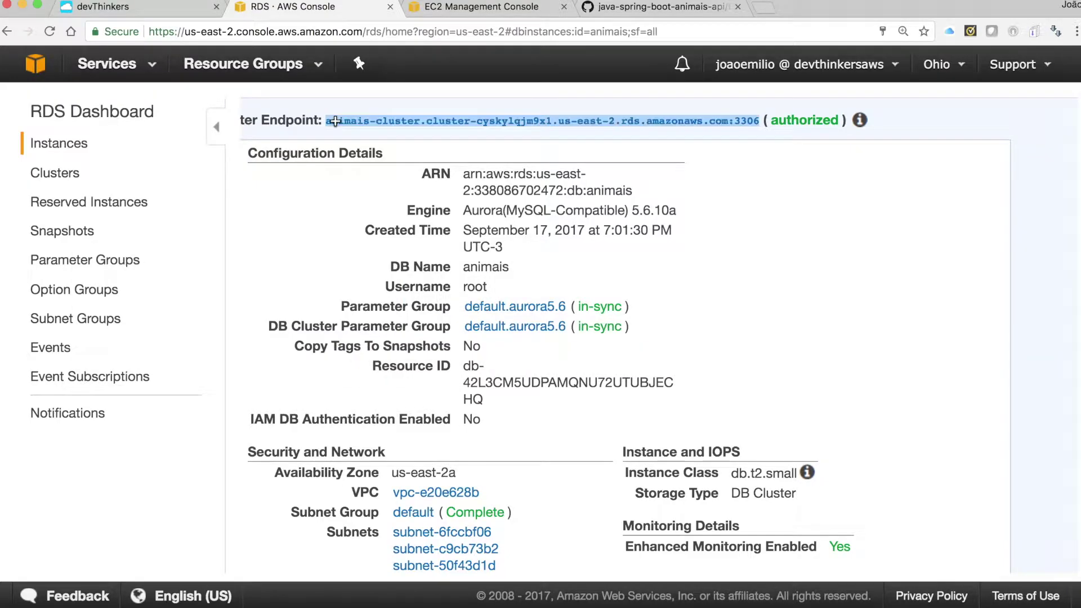
key("super+c")
- Complete the mysql command with the cluster endpoint minus its port, load create-table-animais.sql, and enter the database password
key("super+Tab")
key("super+v")
key("BackSpace")
key("BackSpace")
key("BackSpace")
key("BackSpace")
key("BackSpace")
type("< ")
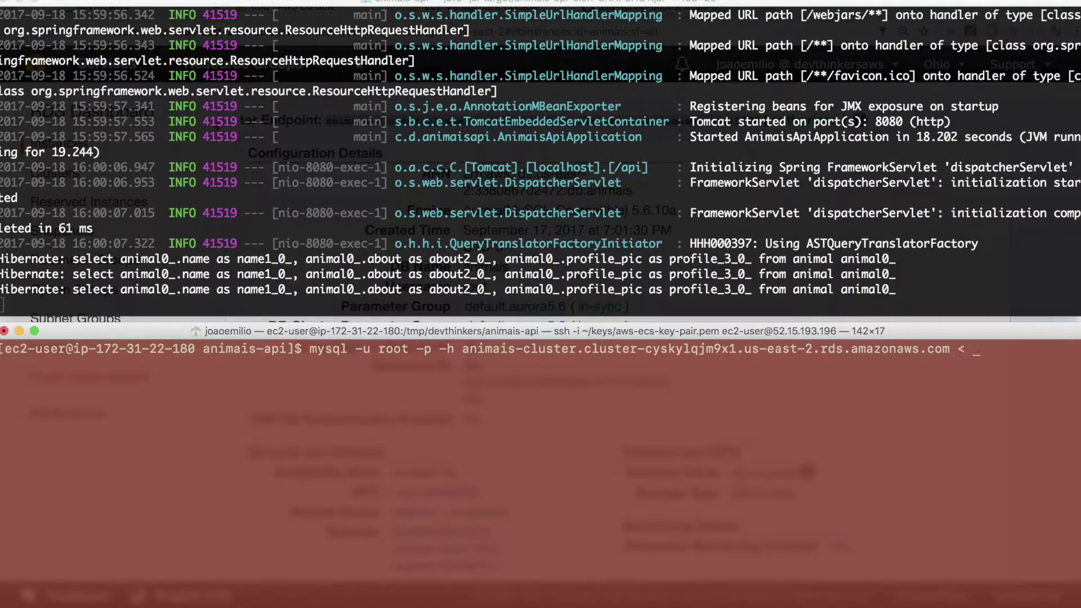
type("create-table-animais.sql")
key("Return")
key("Return")
- Package animais-api with tests skipped, then run its target jar with spring.datasource.url set to the Aurora cluster endpoint on port 3306, database animais
type("mvn package -DskipTest")
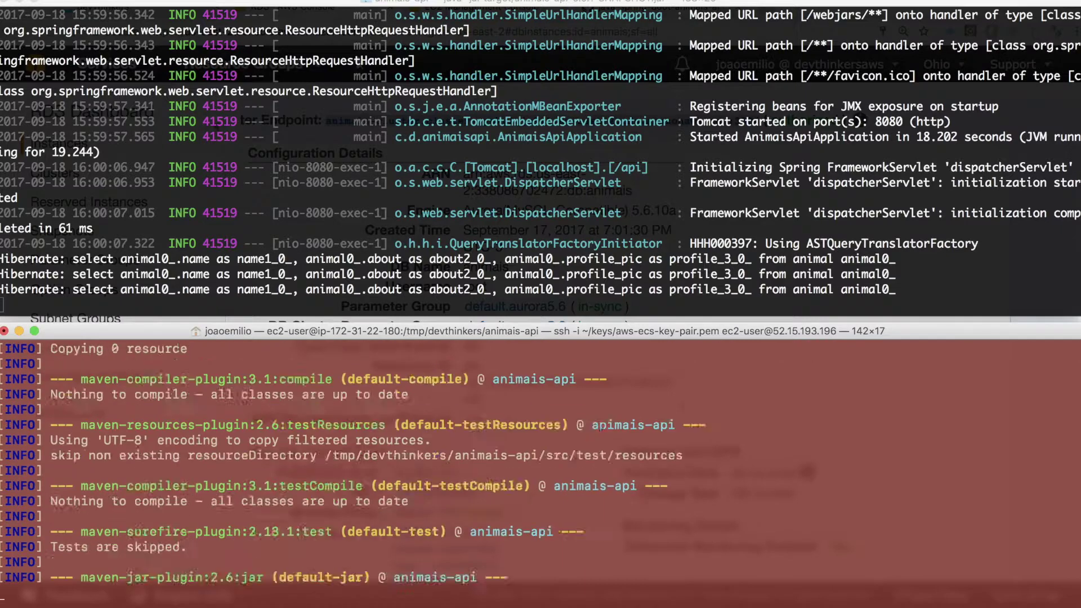
type("java -Dspring.")
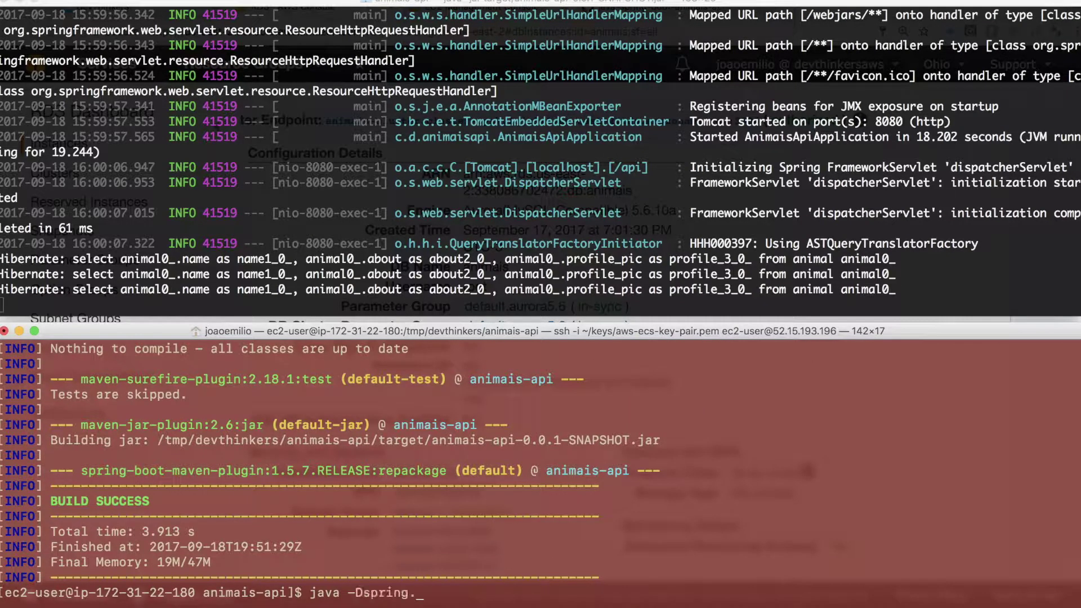
type("datasource.url=jdbc:mysql://")
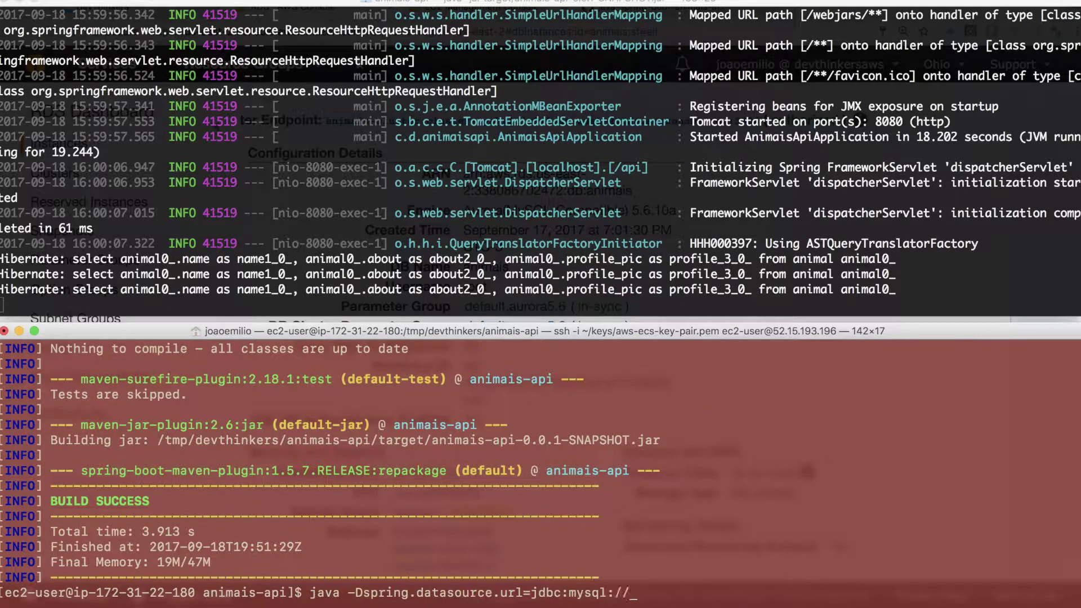
key("super+v")
type("/animais -jar target/j")
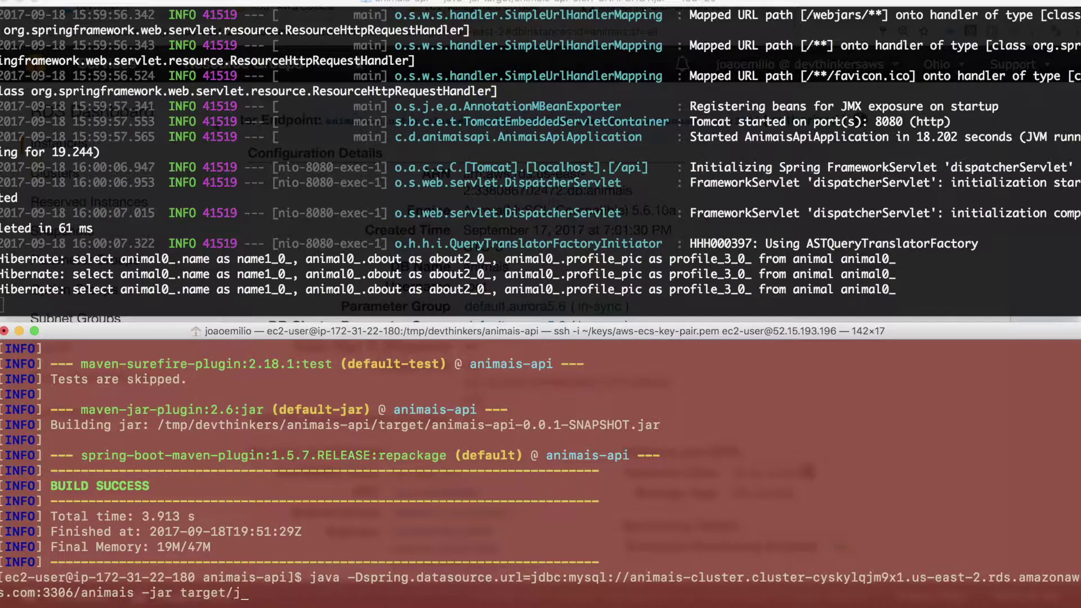
key("BackSpace")
type("a")
key("Tab")
key("Return")
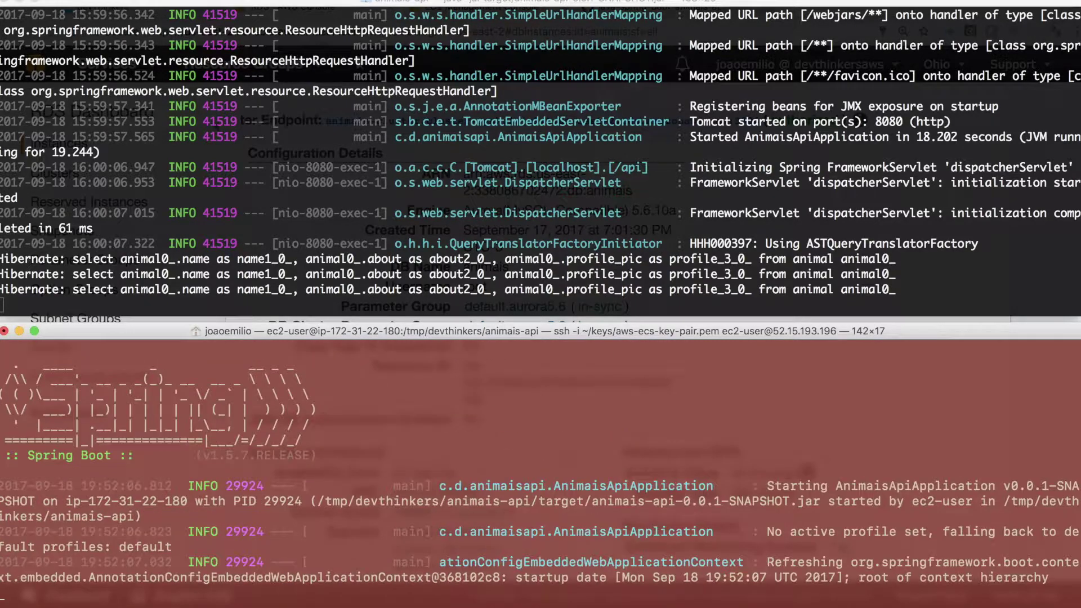
- Stop the API running locally, clear that terminal, and paste the EC2 instance's public IP 52.15.193.196 at its prompt
left_click(485, 253)
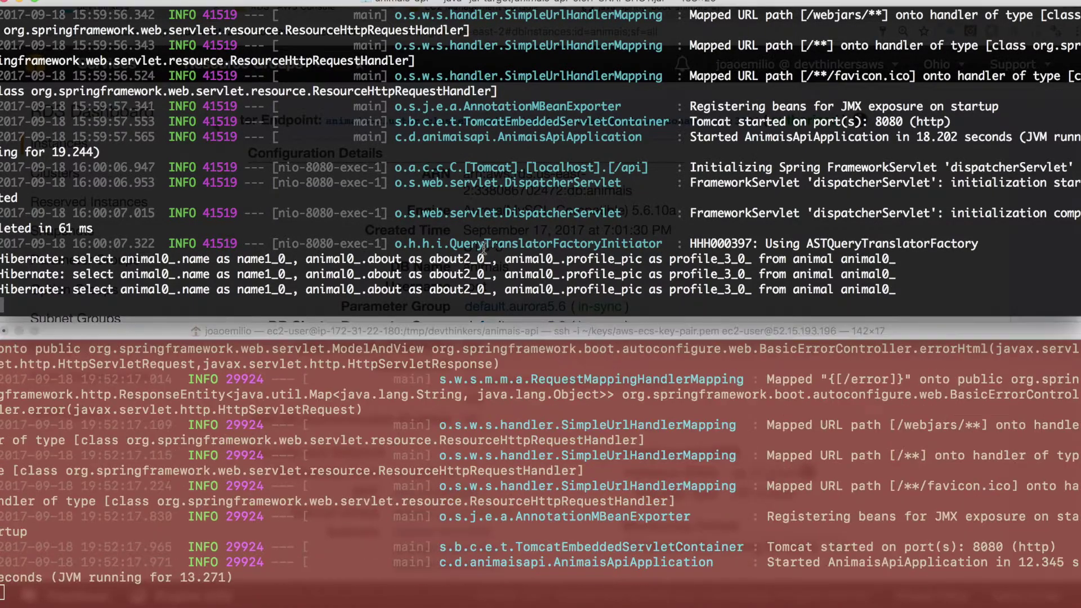
key("ctrl+c")
key("super+k")
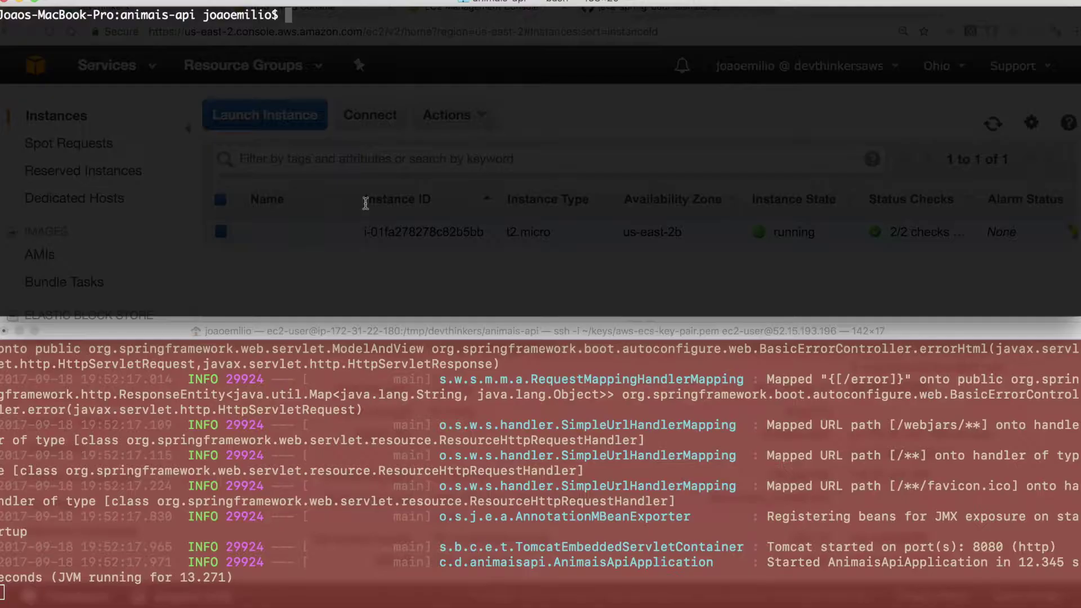
key("super+Tab")
key("super+v")
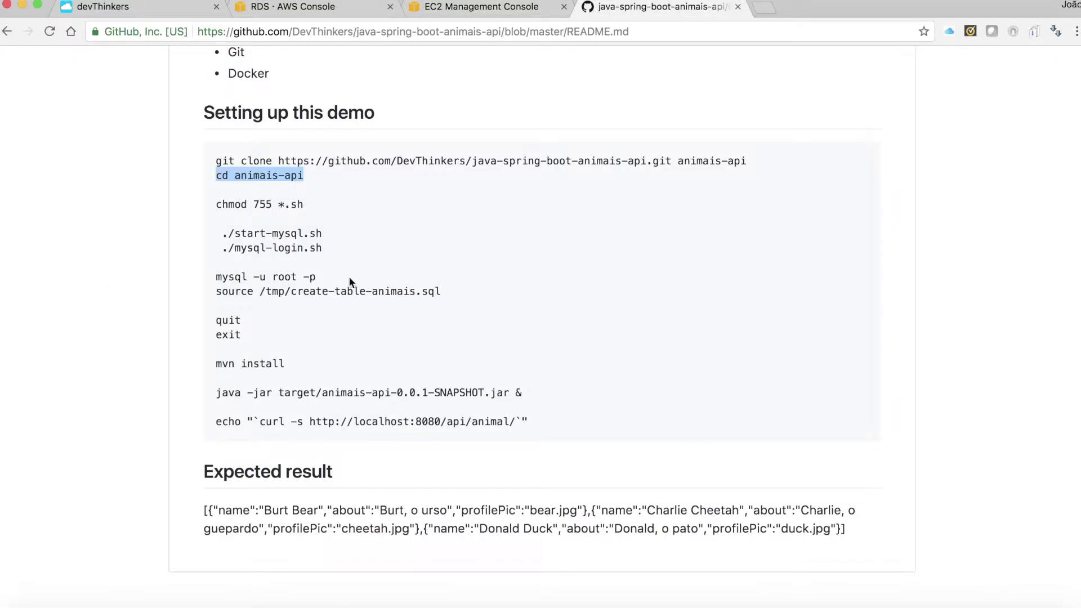
left_click_drag(216, 419, 356, 419)
key("super+Tab")
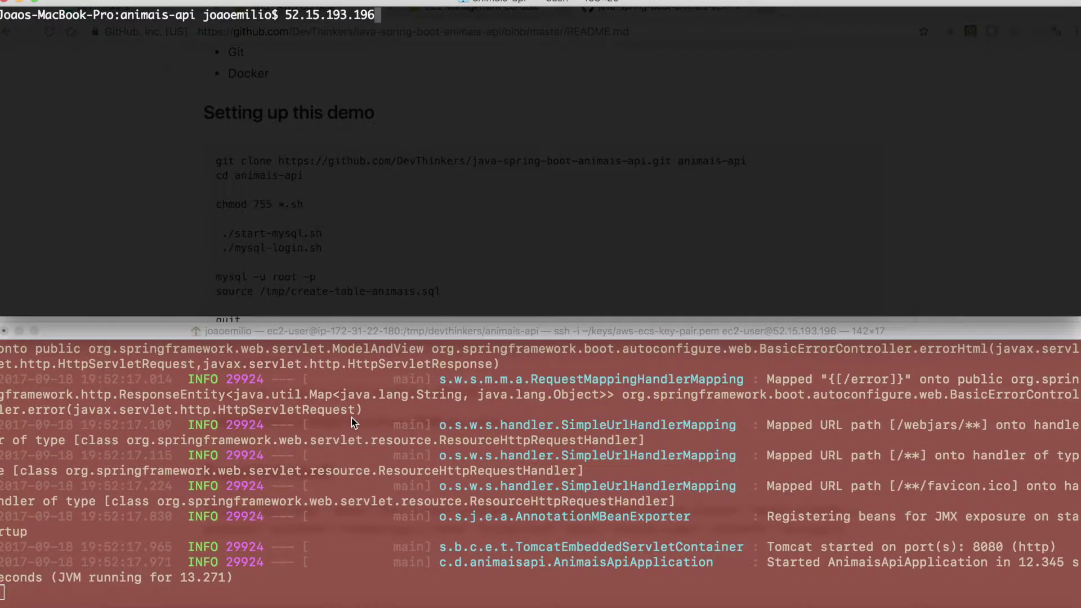
key("ctrl+a")
key("super+v")
key("ctrl+e")
type("/api/animal/`\"")
key("Return")
key("ctrl+c")
- Recall the curl command, add port :8080 after the IP address, and rerun it
key("Up")
key("Left")
key("Left")
key("Left")
key("Left")
key("Left")
key("Left")
key("Left")
key("Left")
key("Left")
key("Left")
key("Left")
key("Left")
key("Left")
key("Left")
type(":8080")
key("Return")
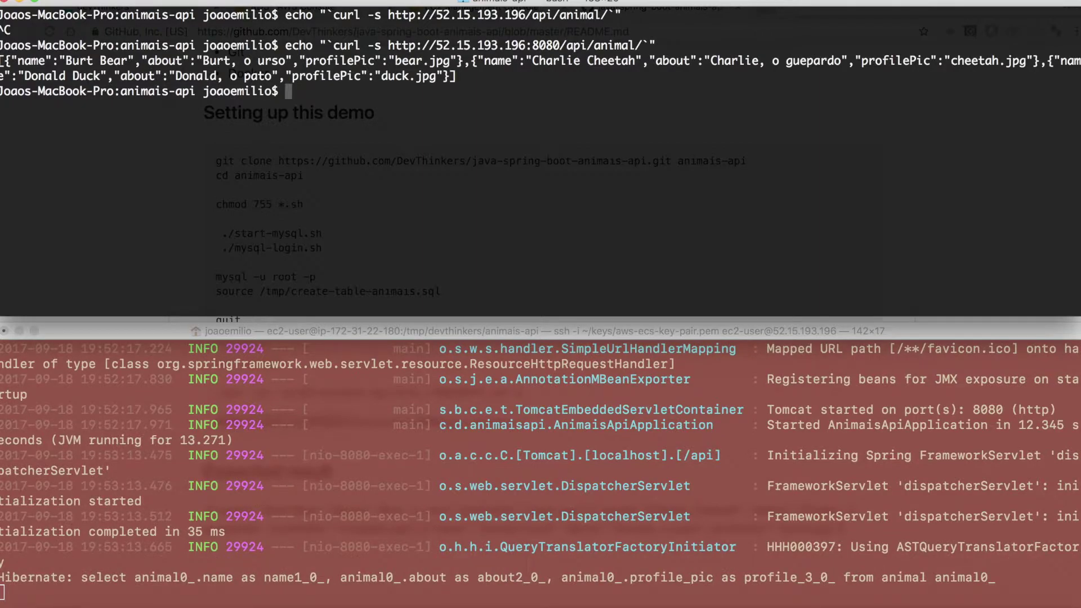
- Copy the address 52.15.193.196:8080/api/animal/ from the terminal and load it in a new browser tab
left_click_drag(388, 45, 640, 45)
key("super+Tab")
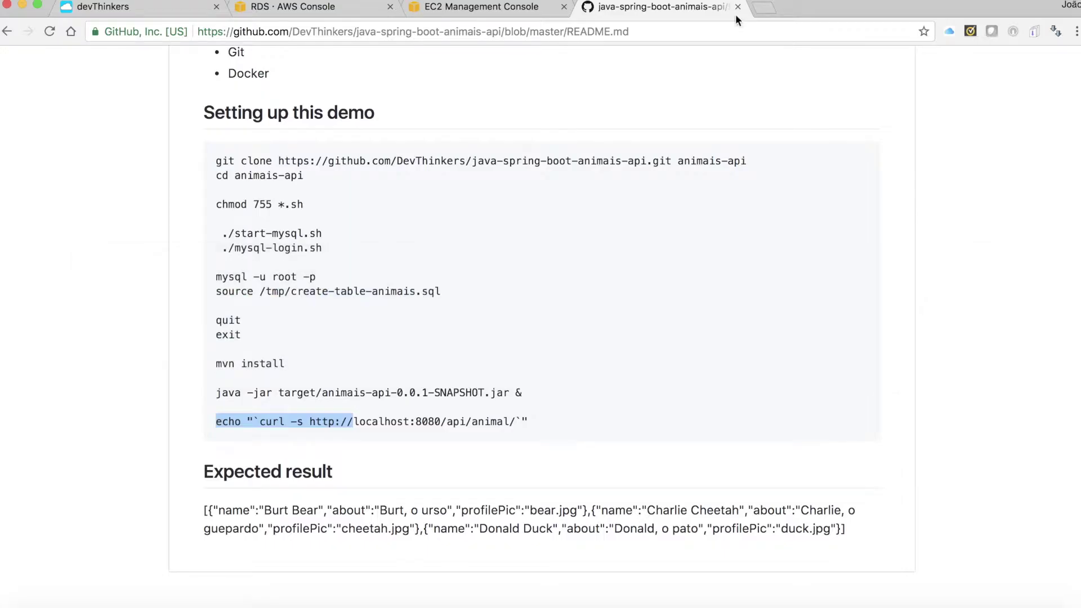
left_click(766, 12)
key("super+v")
key("Return")
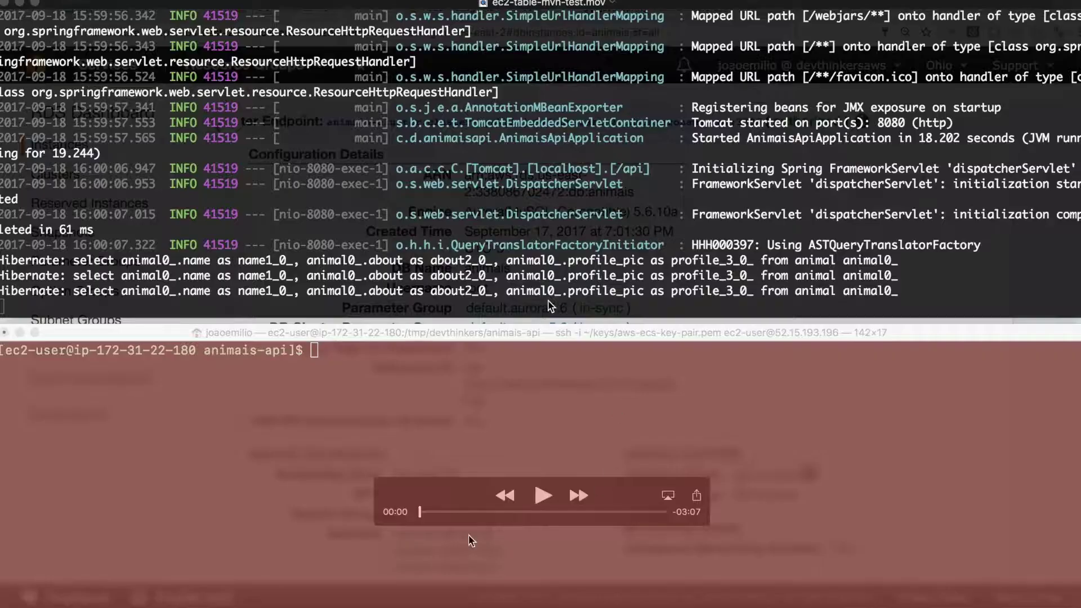
- Return to the EC2 console, start launching another instance with the first listed AMI and type t2.micro, and continue to the instance details
left_click(161, 601)
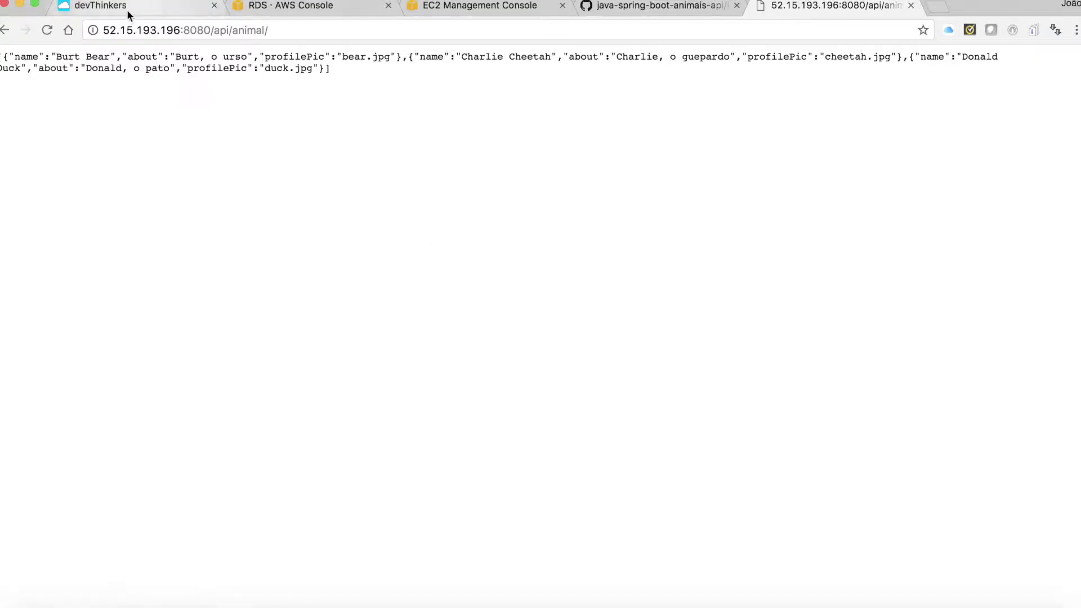
left_click(438, 10)
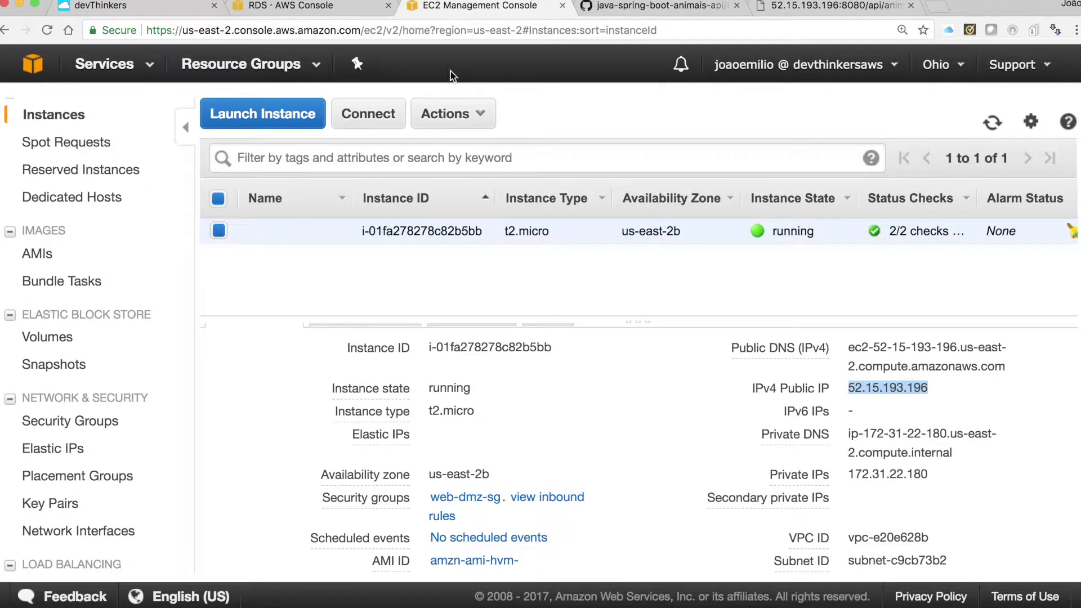
left_click(318, 113)
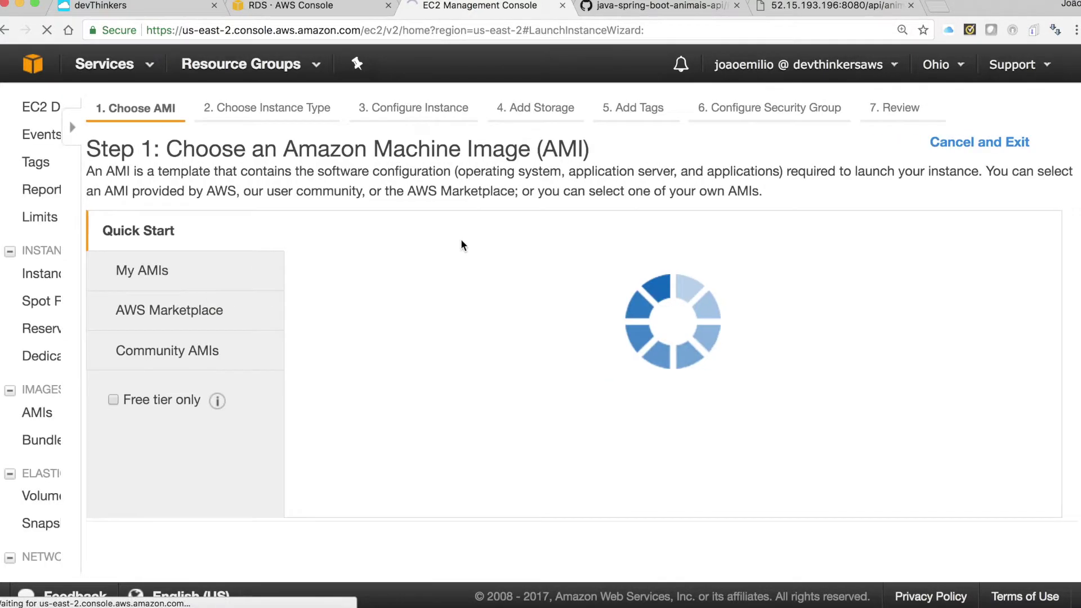
left_click(975, 276)
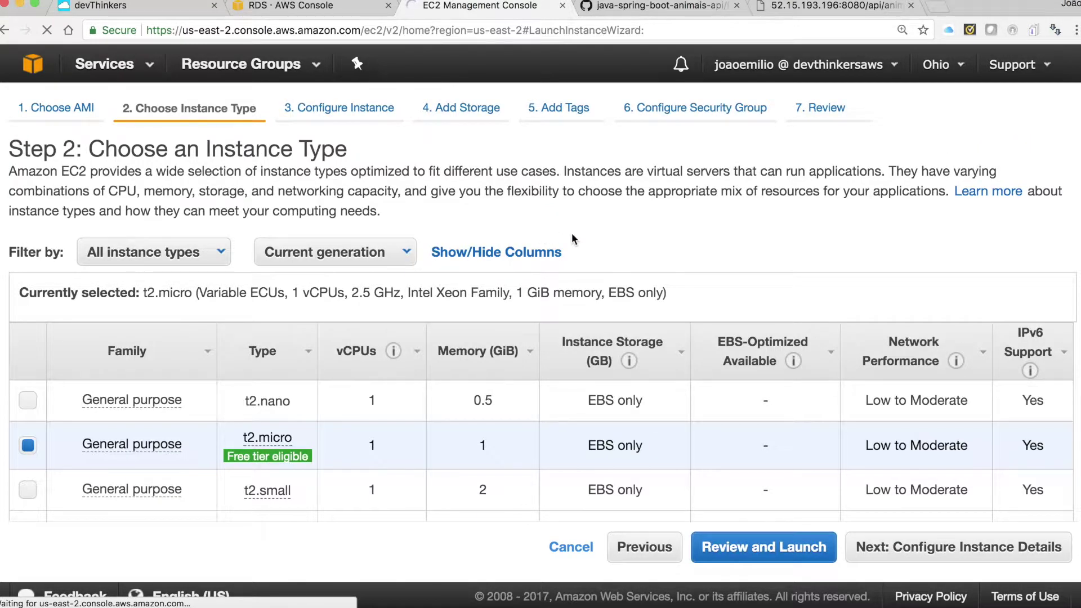
left_click(901, 546)
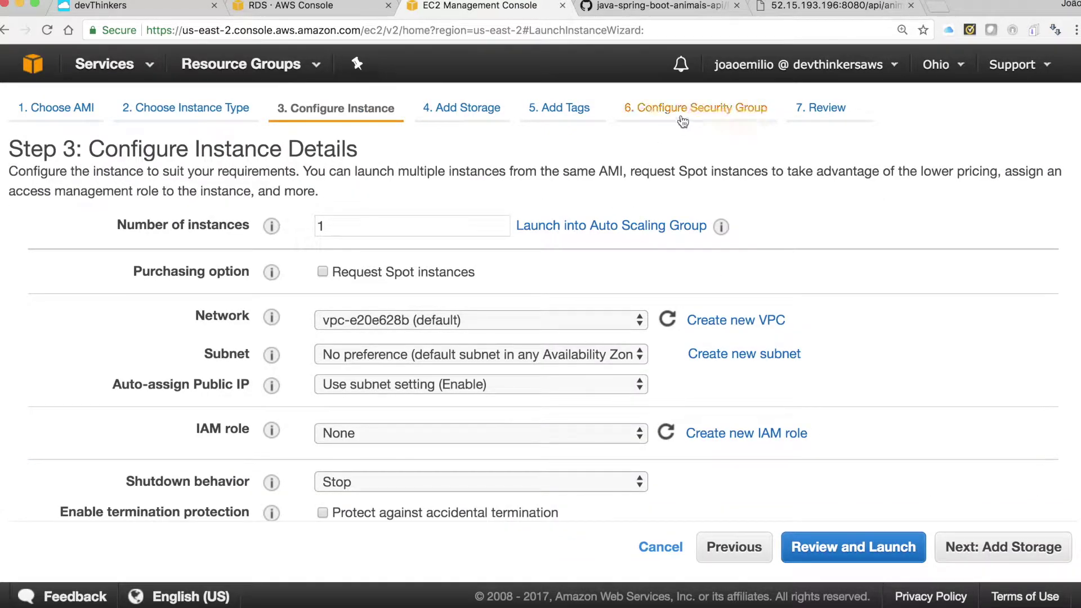
- Assign the existing security group web-dmz-sg to the new instance and proceed to the launch review
left_click(683, 119)
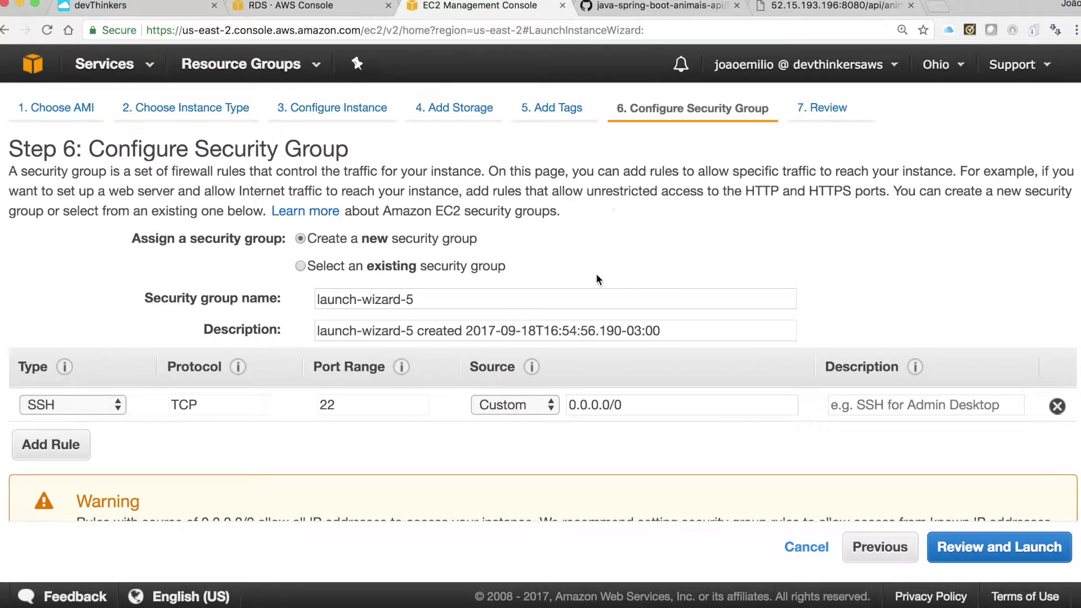
left_click(301, 267)
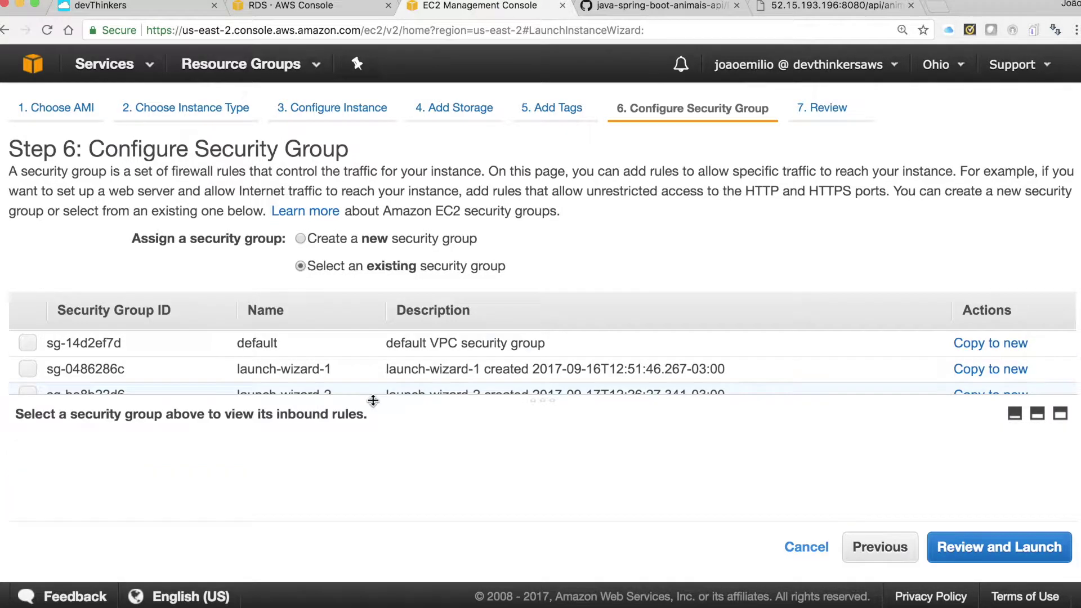
scroll(388, 401, "down", 2)
scroll(388, 401, "down", 5)
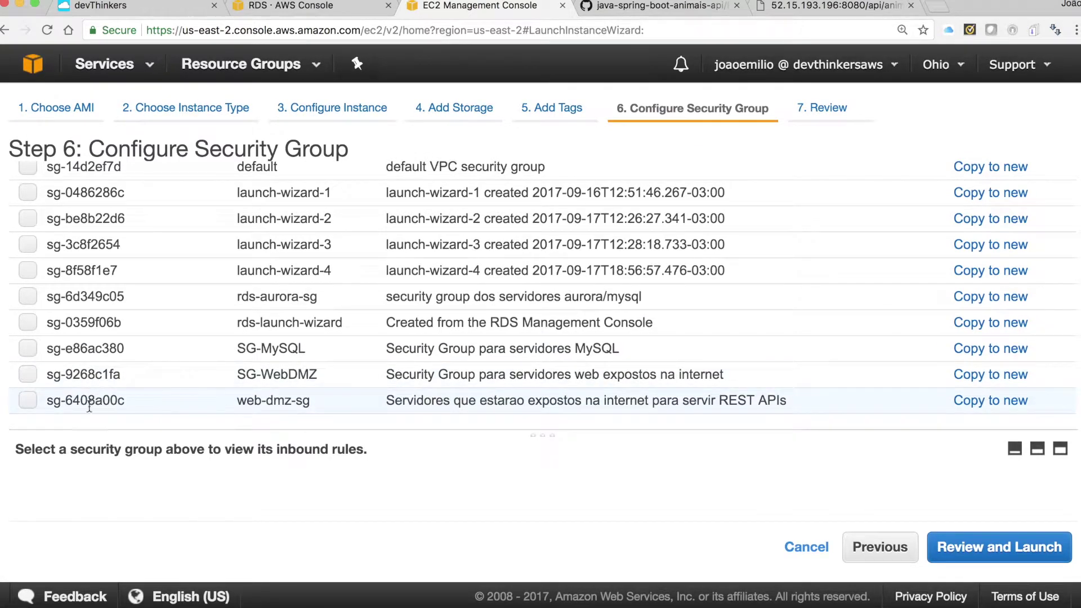
left_click(27, 400)
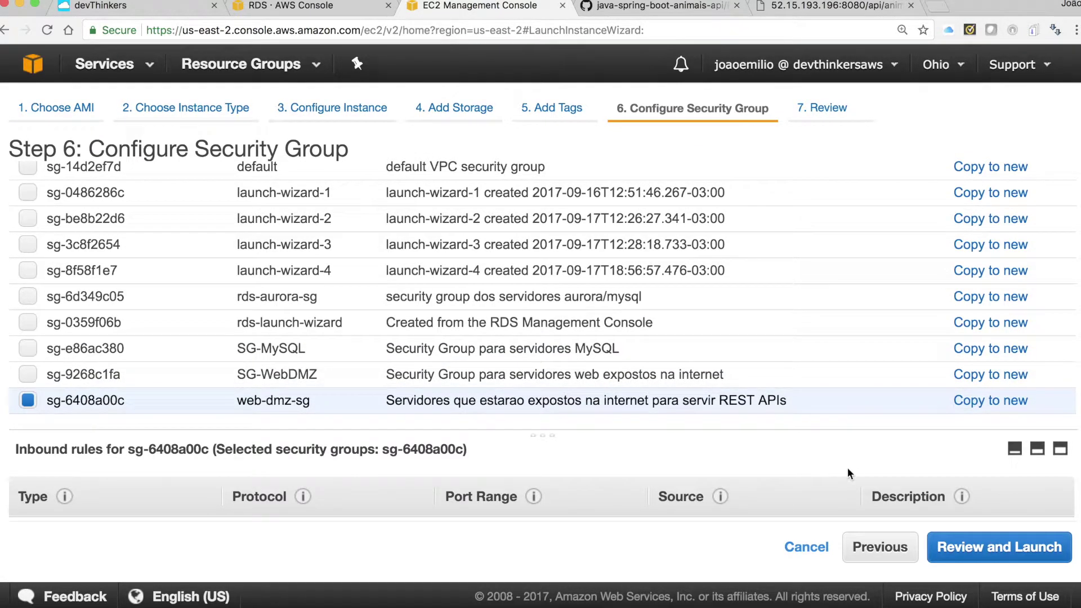
triple_click(463, 400)
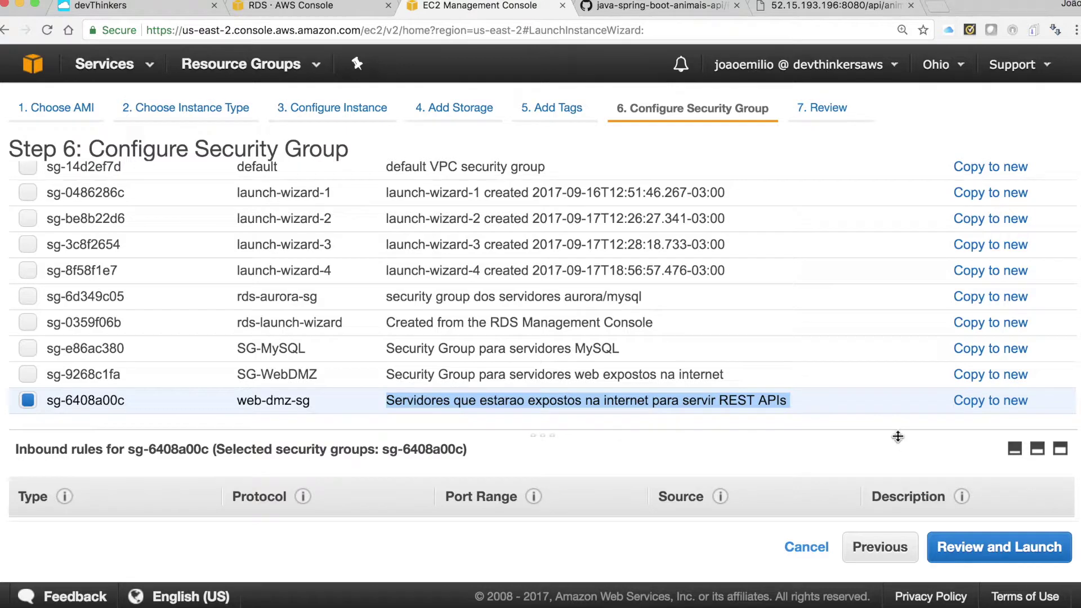
left_click(1004, 545)
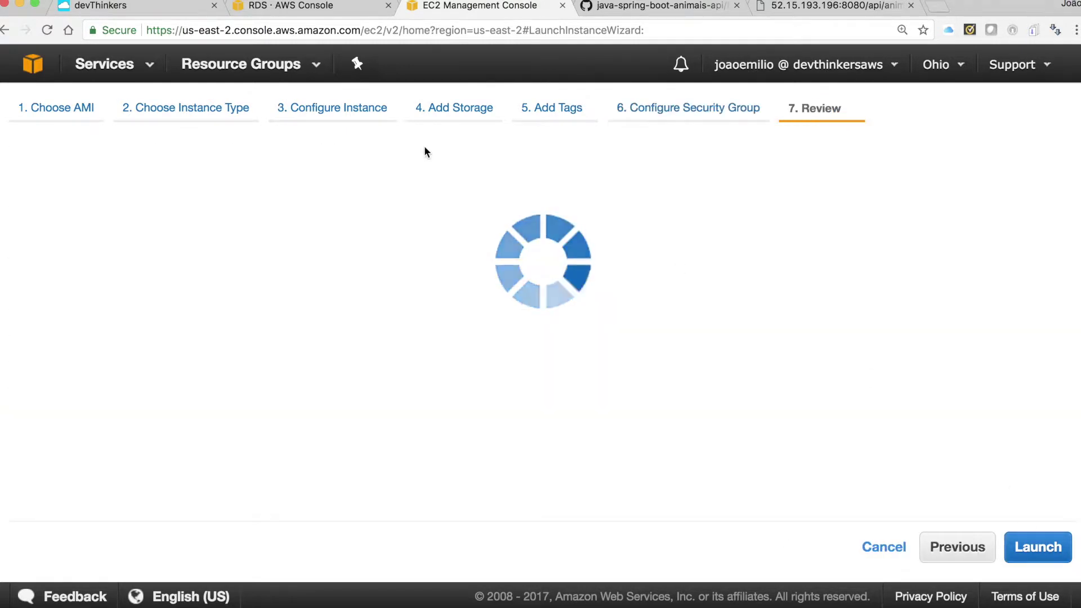
- Launch the instance with the existing key pair aws-ecs-key-pair, acknowledging access to its private key file
scroll(596, 315, "down", 3)
scroll(596, 315, "down", 10)
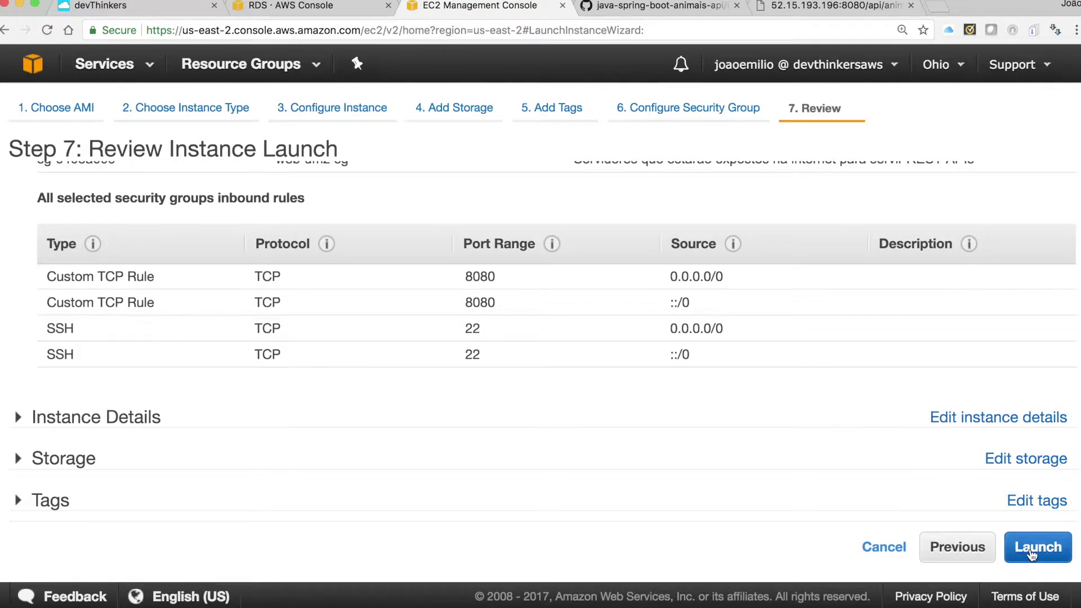
left_click(1038, 547)
left_click(416, 394)
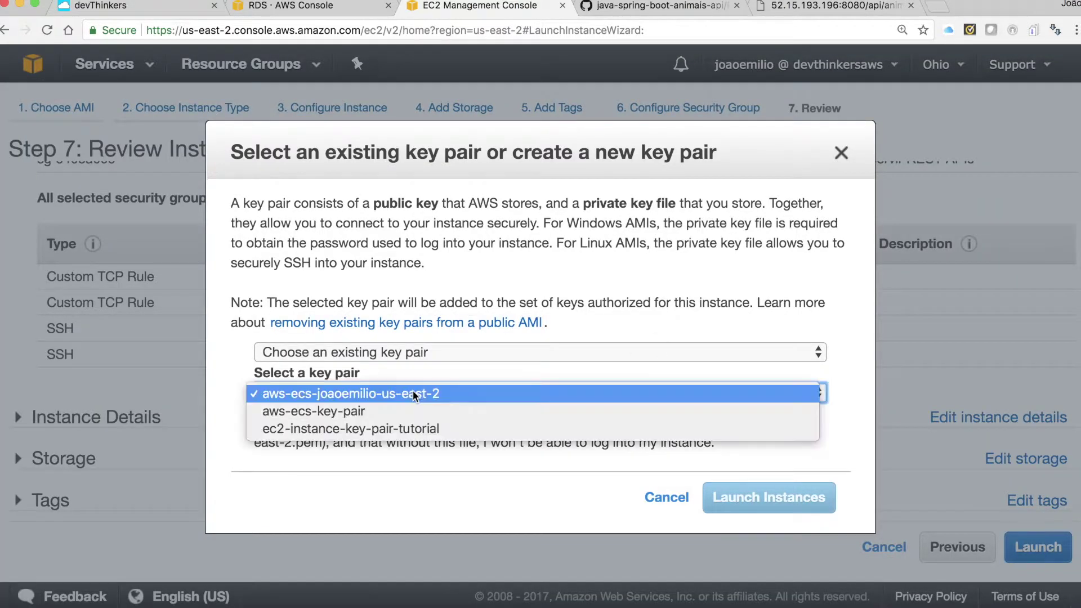
left_click(386, 411)
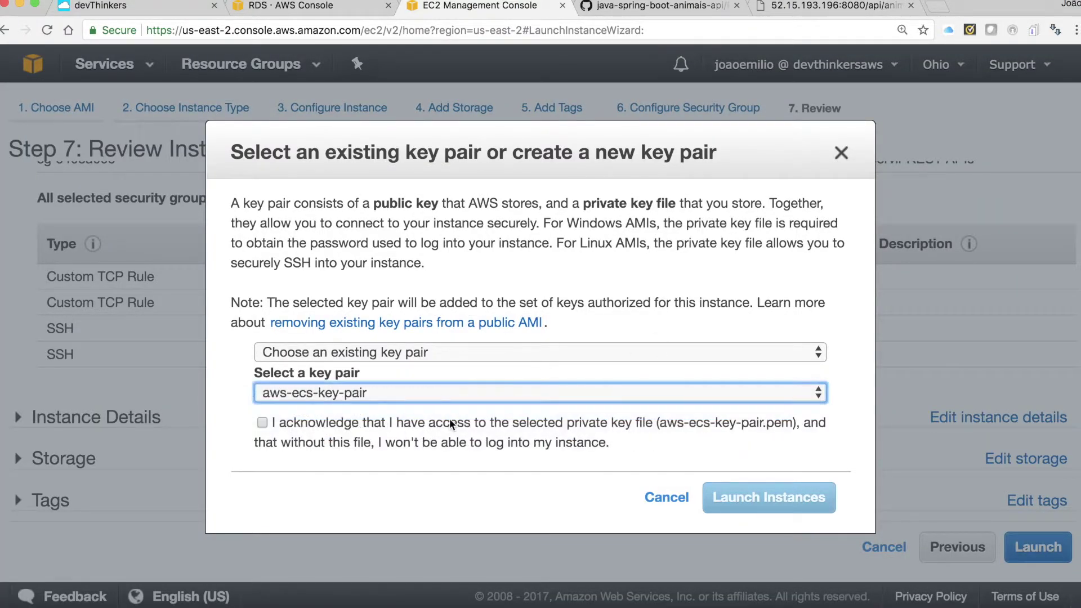
left_click(529, 428)
left_click(773, 500)
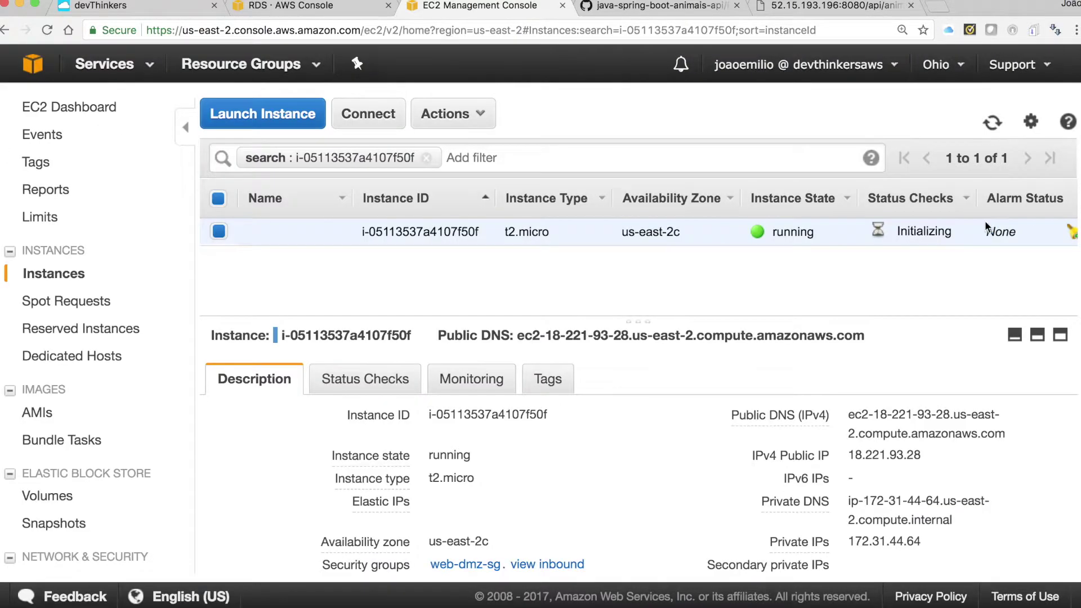
- Copy the new instance's public IP and connect over SSH from the Terminal as ec2-user with ~/keys/aws-ecs-key-pair.pem, accepting the host key
left_click_drag(849, 455, 937, 461)
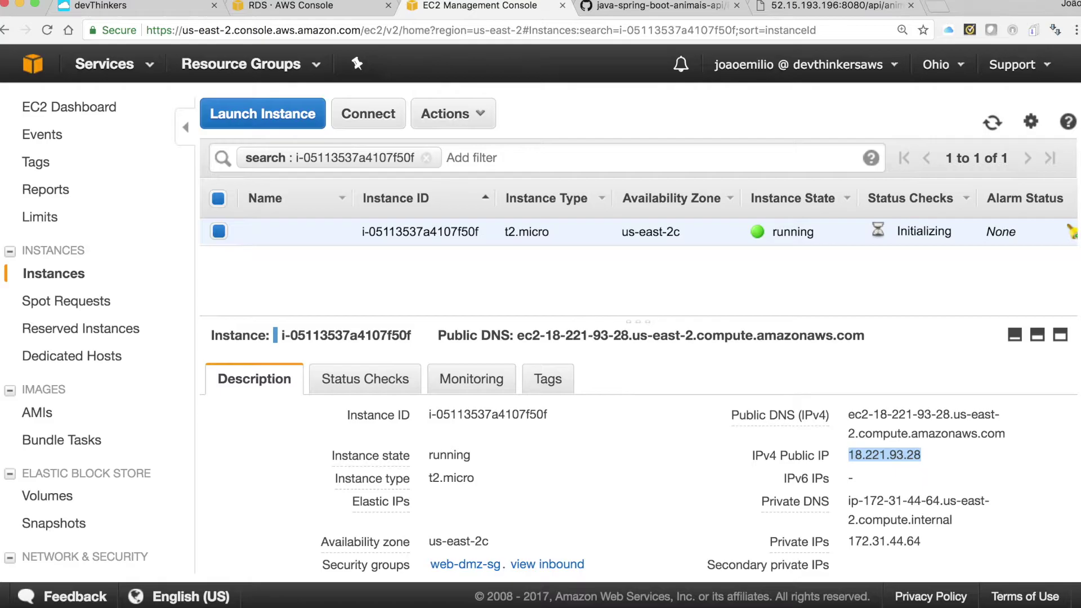
left_click(807, 602)
type("ssh -i ")
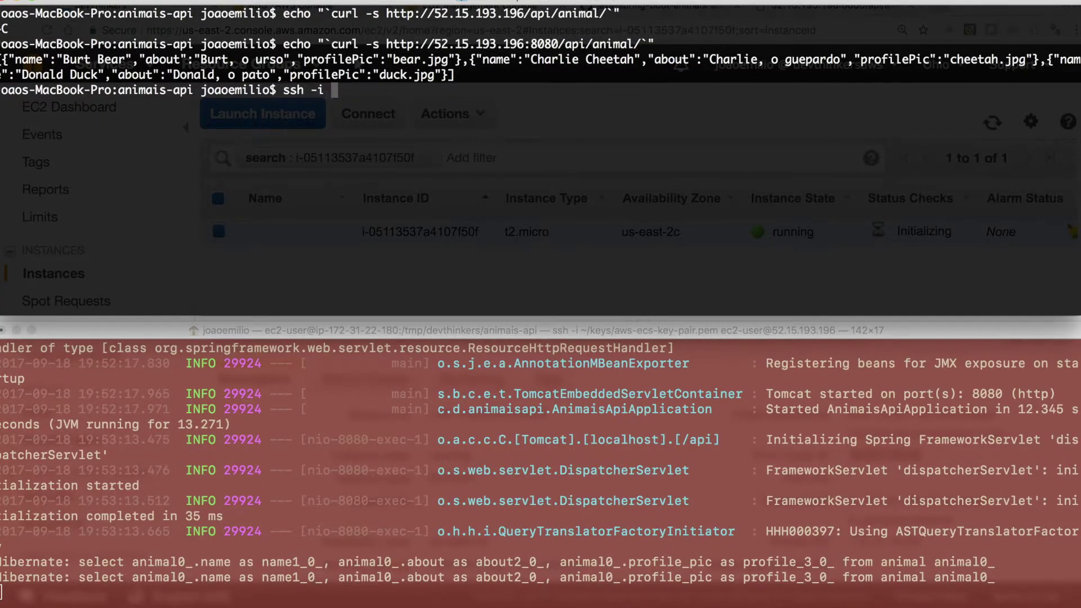
type("~/keys/aw")
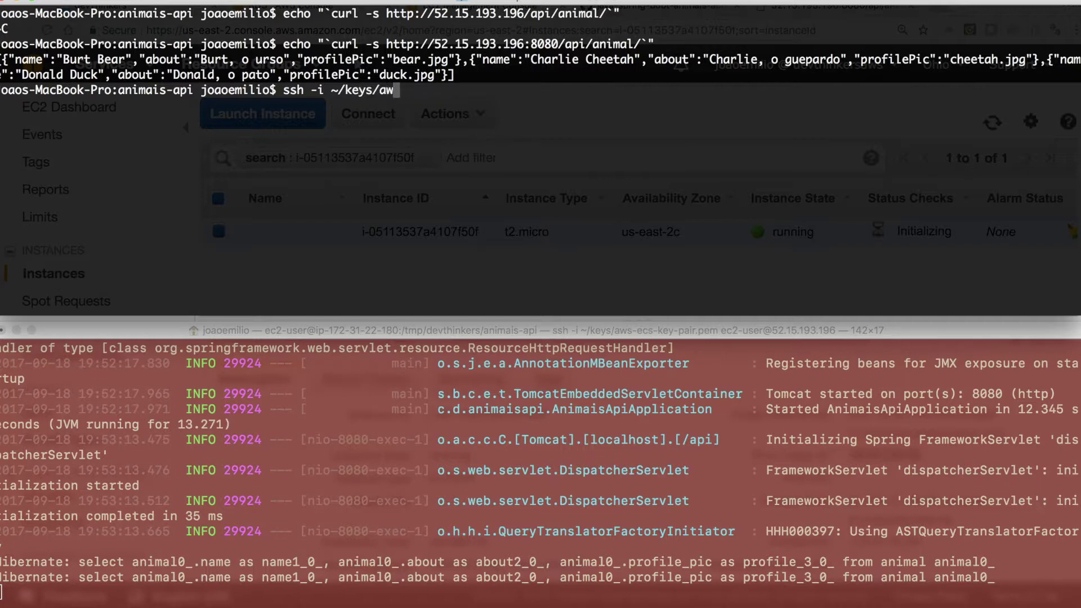
type("s-ecs-k")
key("Tab")
type("ec2-user@")
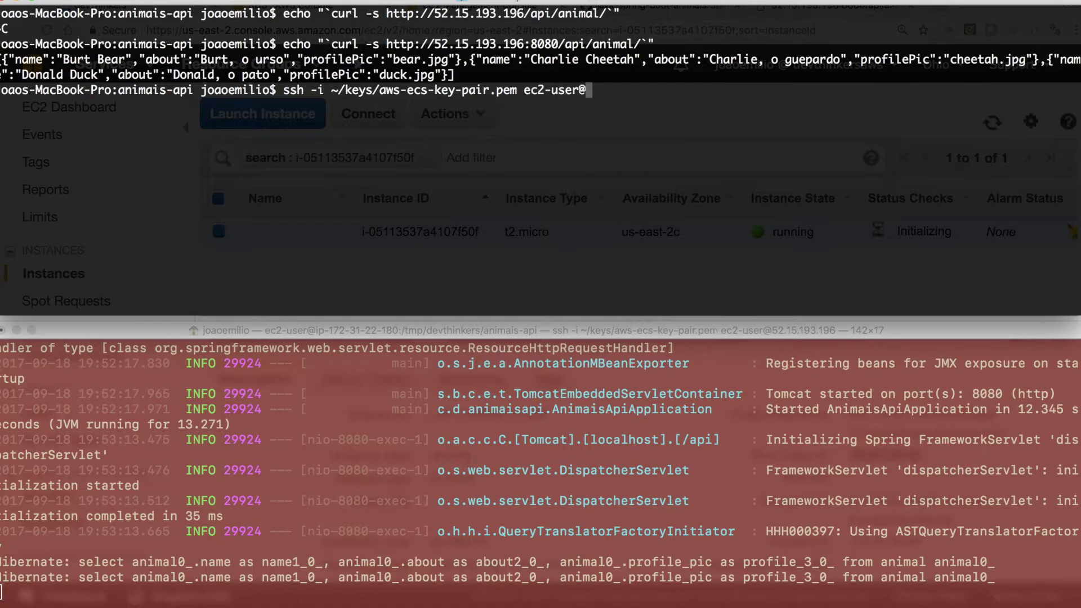
key("super+v")
key("Return")
type("yes")
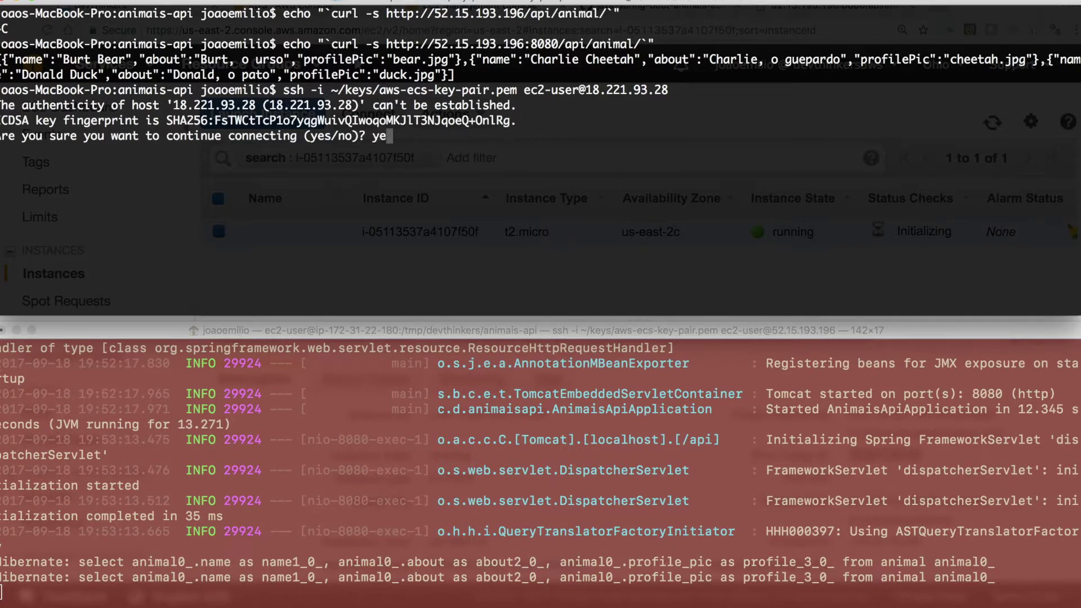
key("Return")
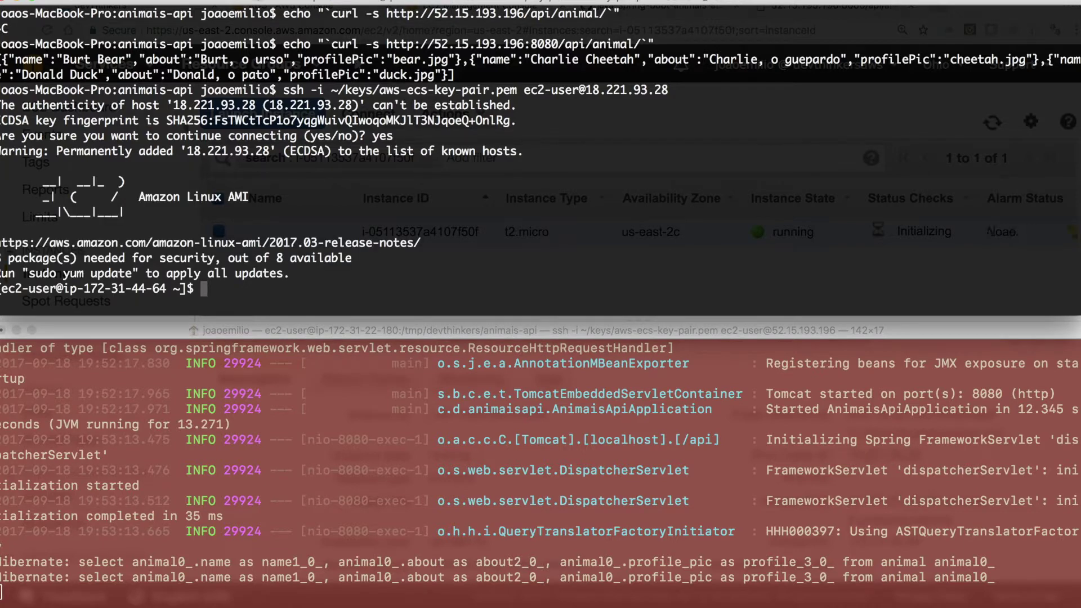
- Install the mysql package on the new instance with sudo yum install mysql, accepting the download of its dependencies
type("sudo yum install mysql")
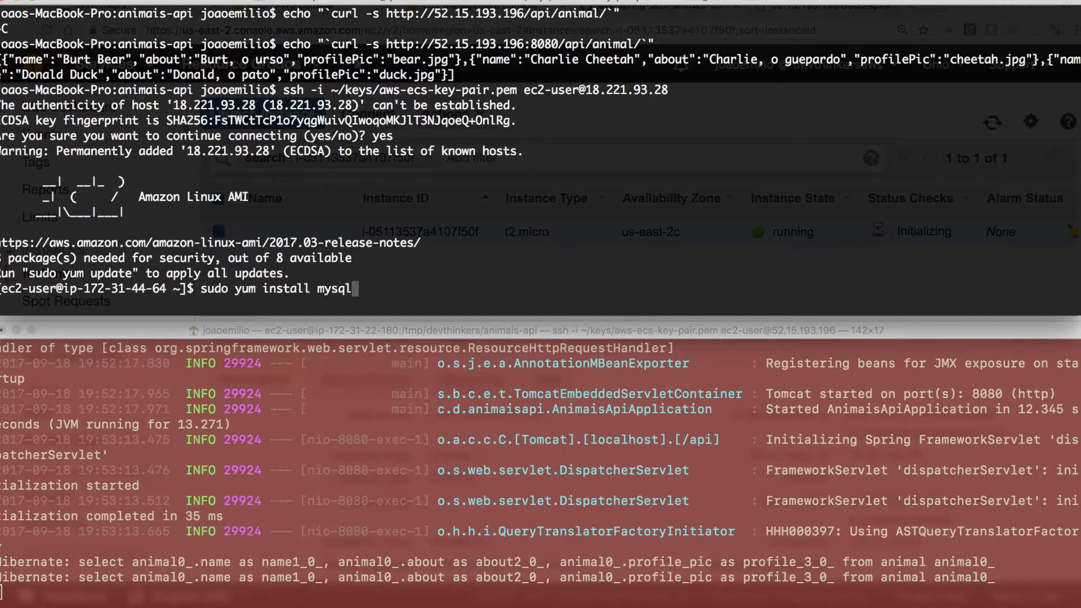
key("Return")
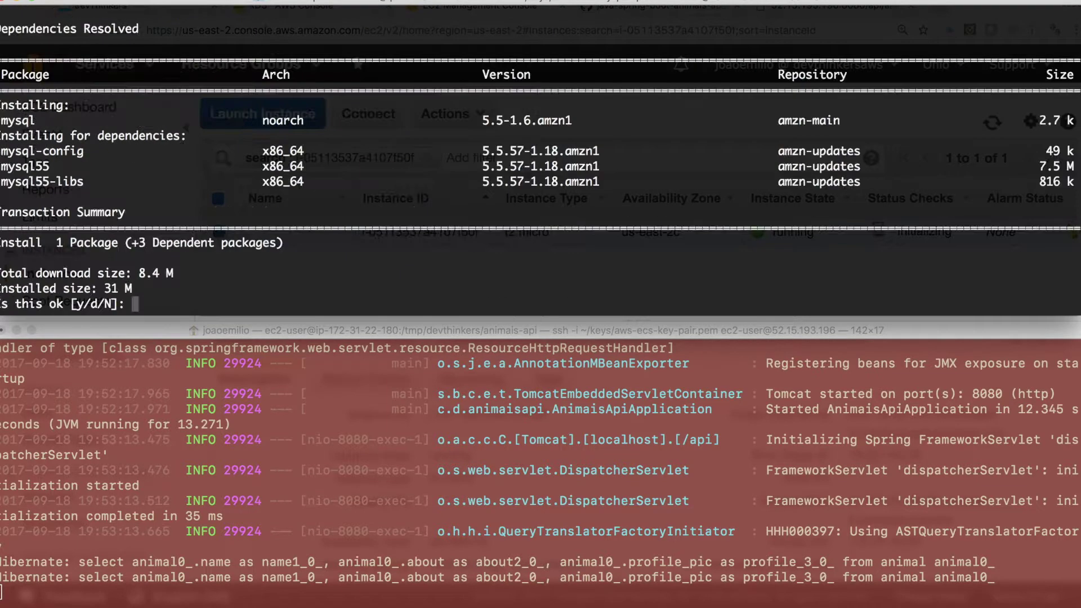
type("y")
key("Return")
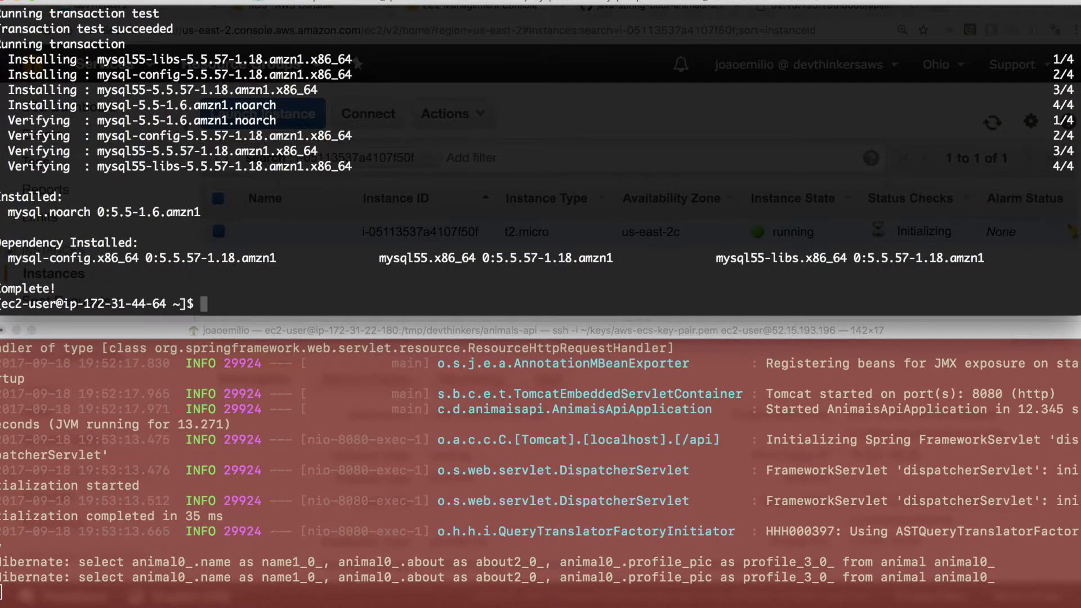
- Connect with the mysql client as root to the animais-cluster endpoint copied from the other SSH session's earlier command, entering the database password
type("mysql -u root ")
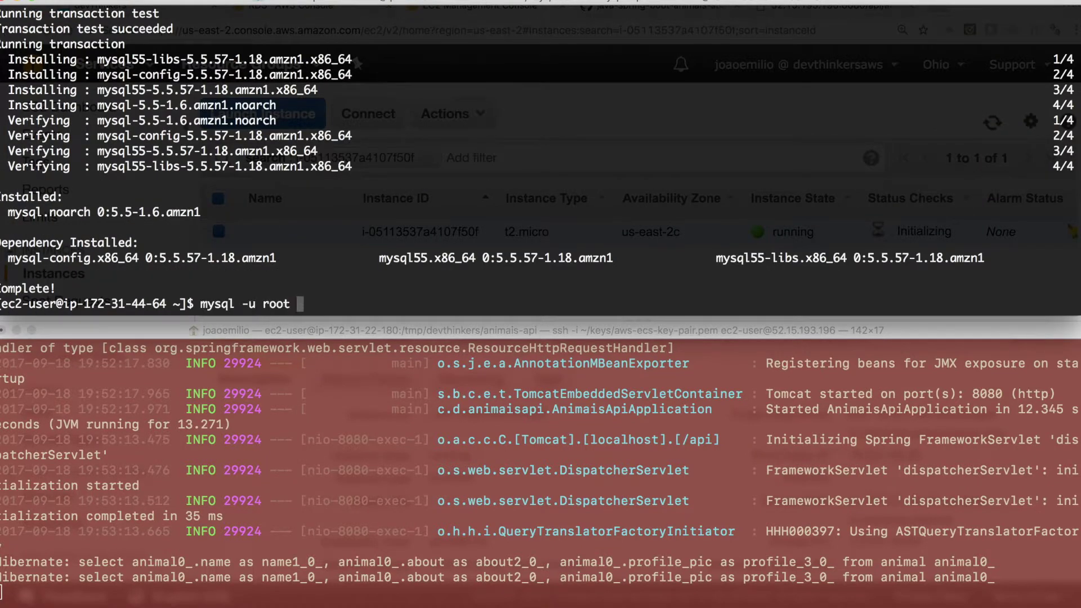
type("-p -h")
left_click(368, 491)
scroll(550, 411, "up", 10)
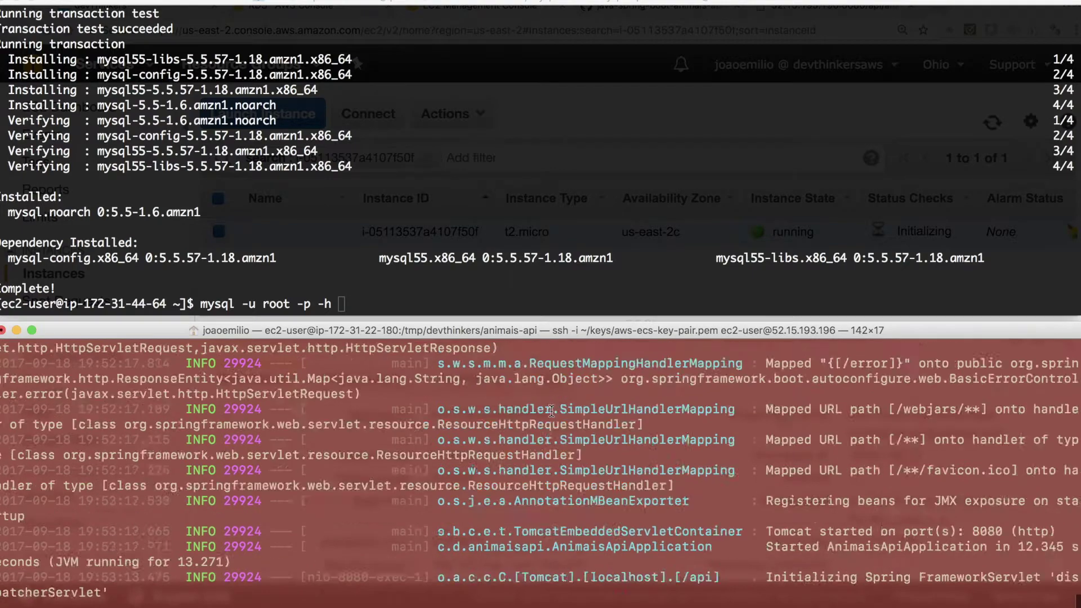
scroll(553, 412, "down", 4)
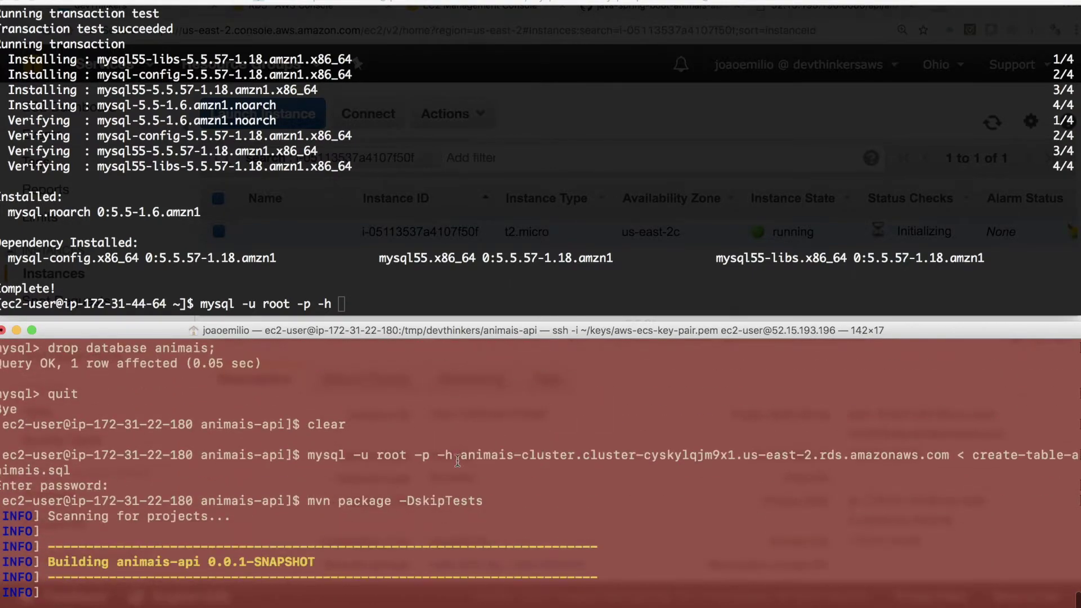
left_click_drag(461, 456, 951, 457)
key("super+c")
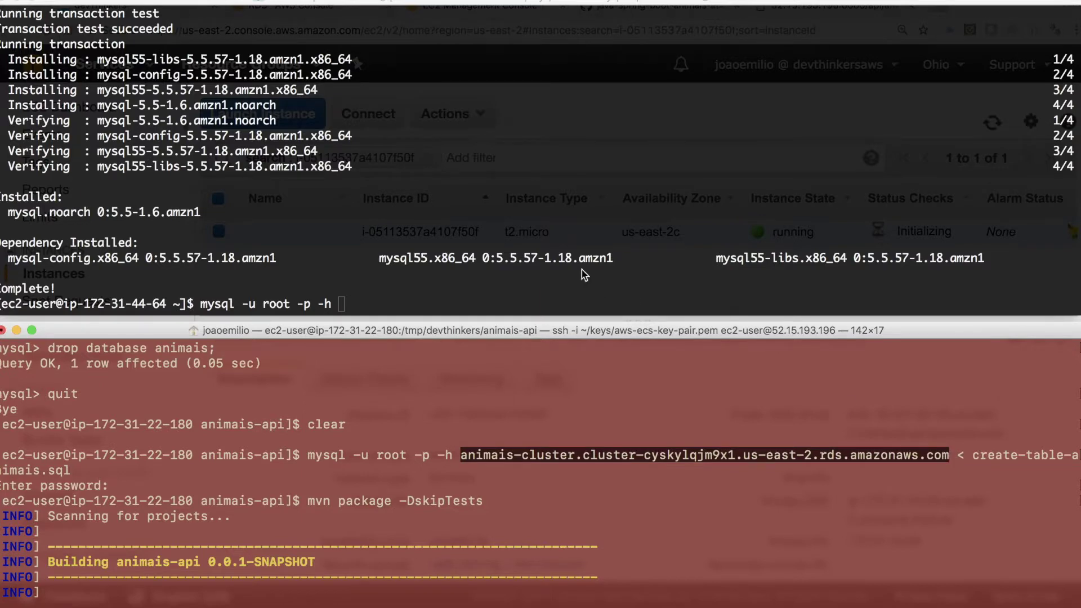
left_click(519, 259)
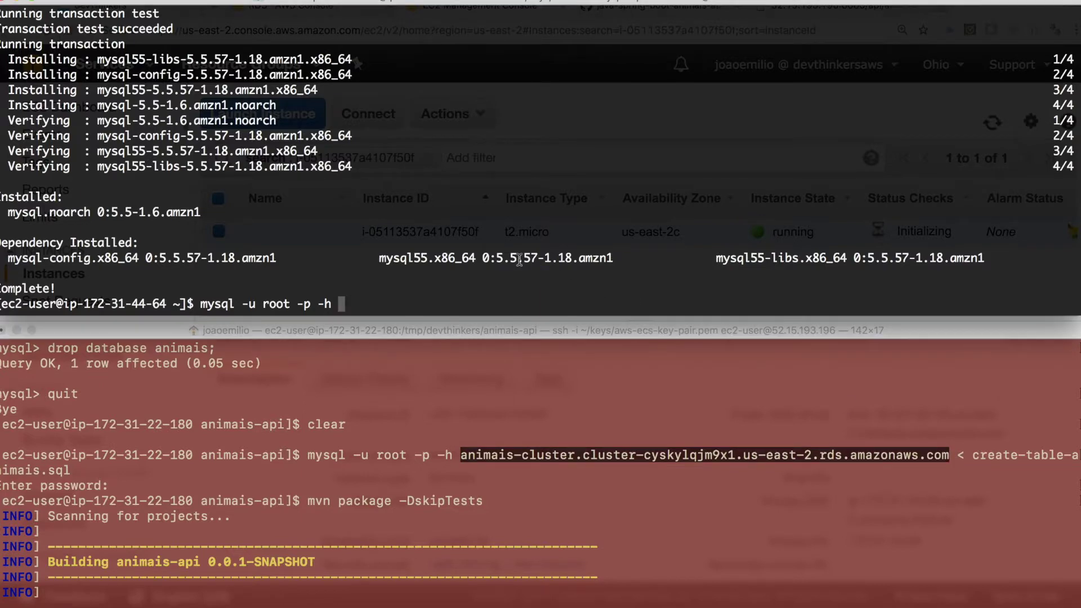
key("super+v")
key("Return")
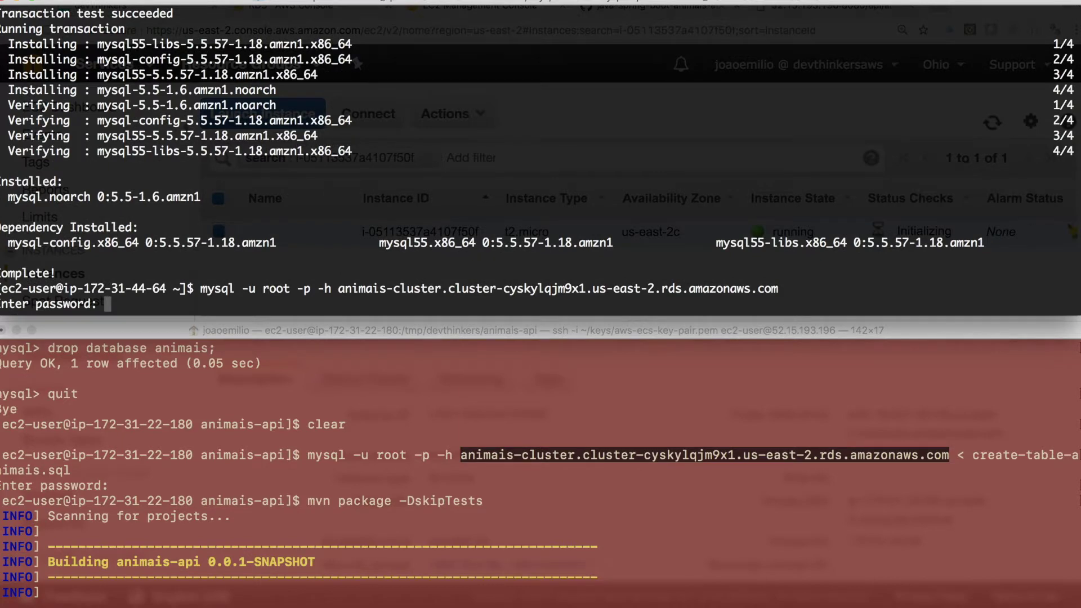
key("Return")
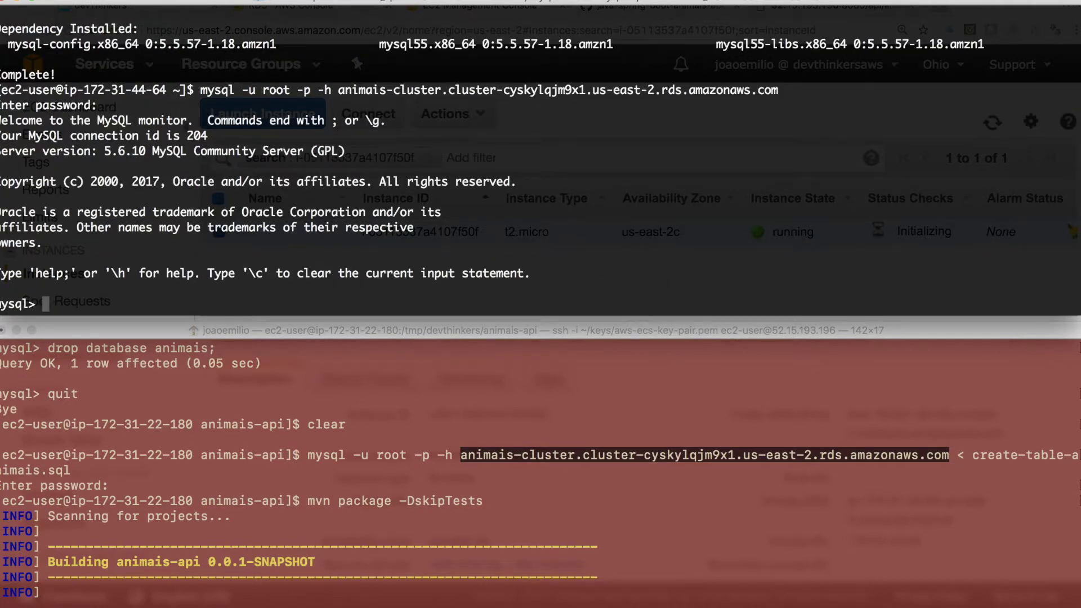
- Switch to the animais database and list its tables
type("use animais;")
key("Return")
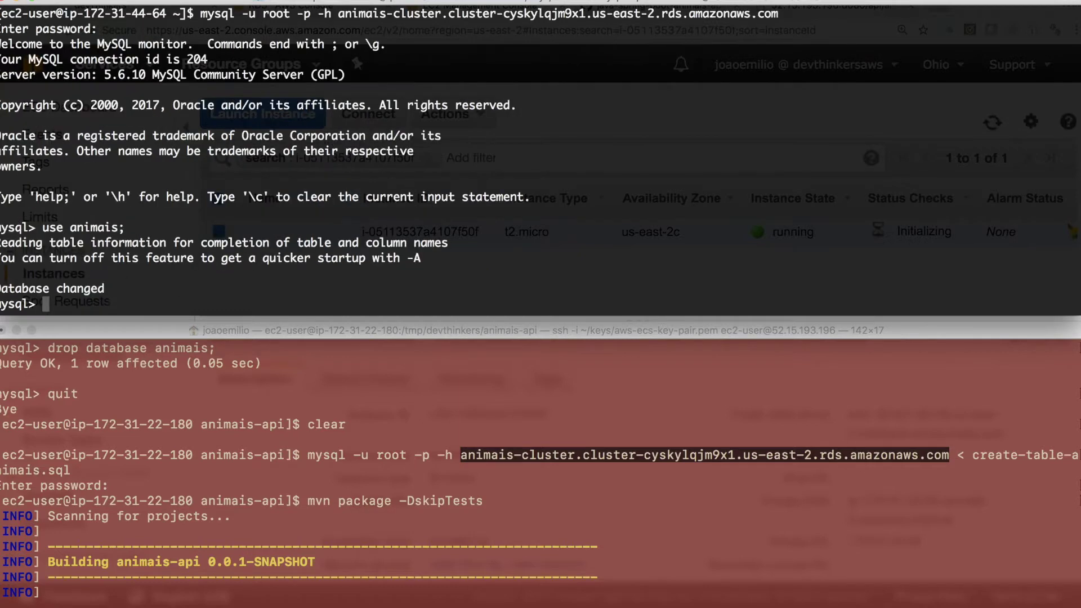
type("show table")
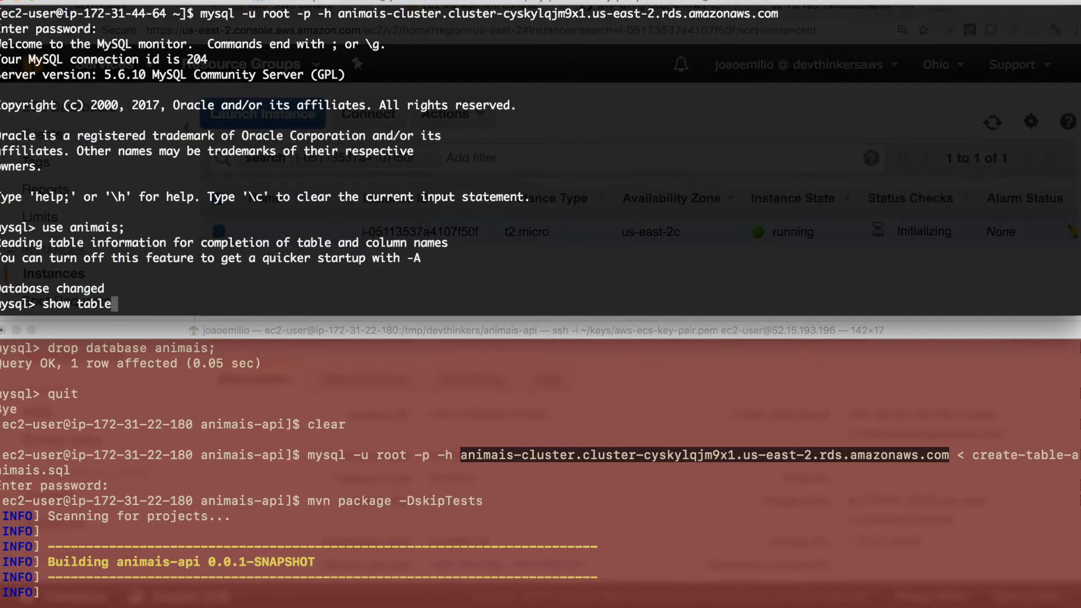
type("s;")
key("Return")
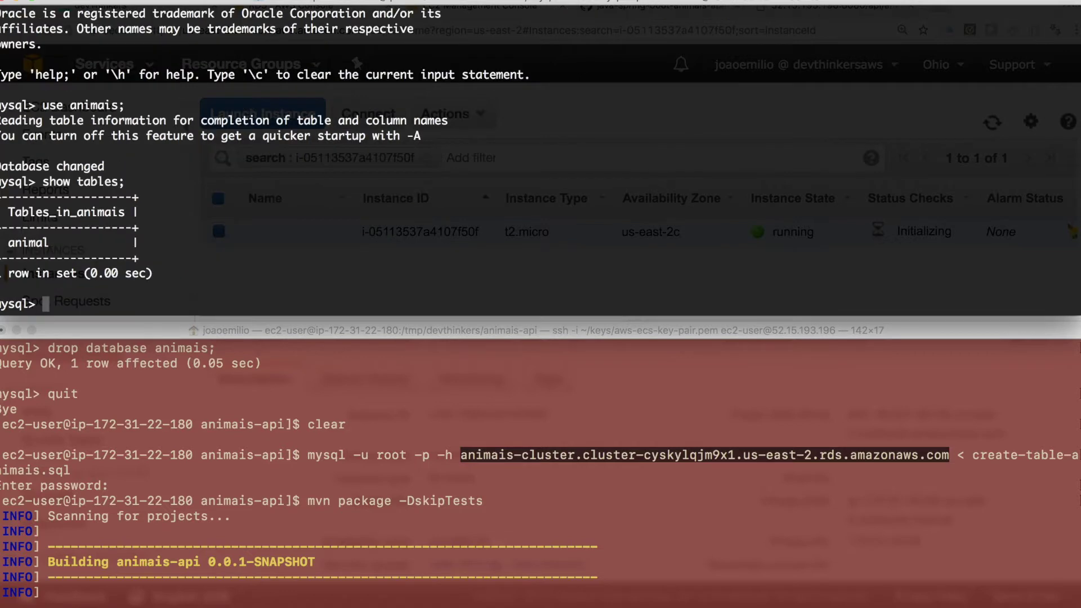
- Query all rows and columns of the animal table
type("select * fro")
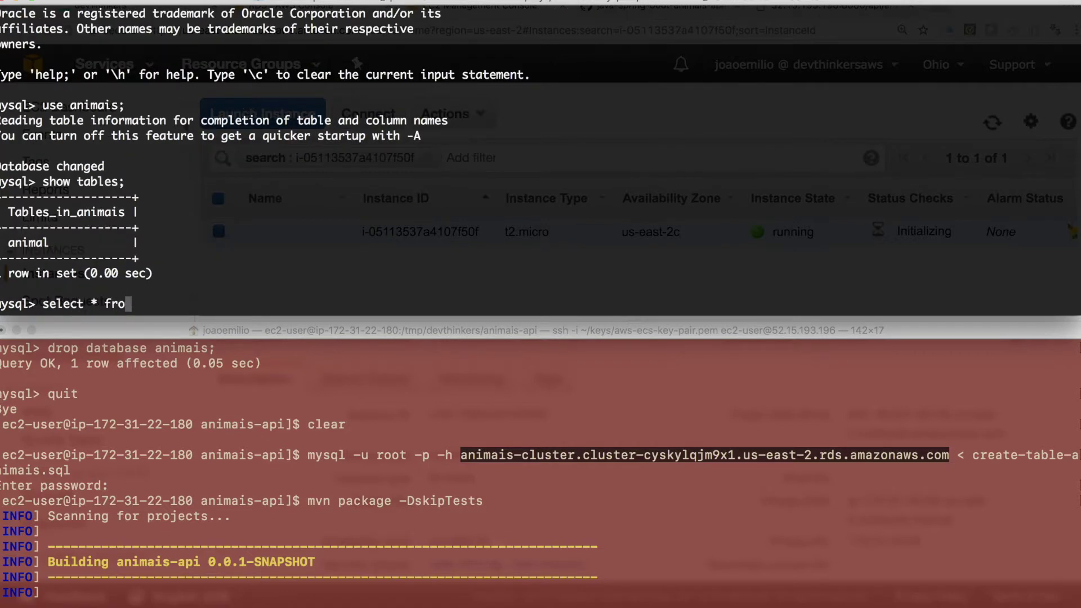
type("m animal;")
key("Return")
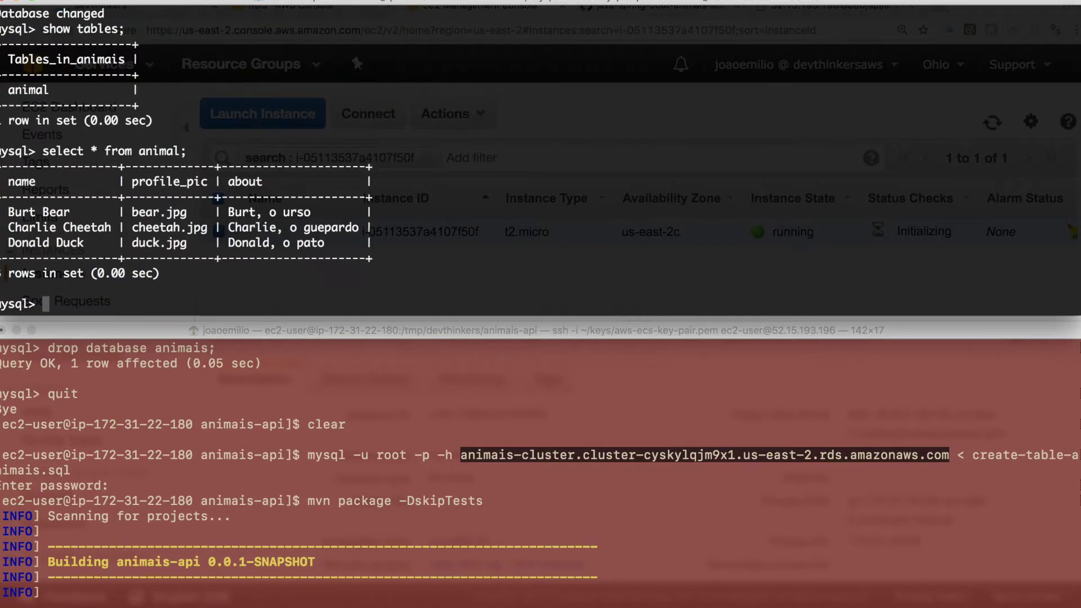